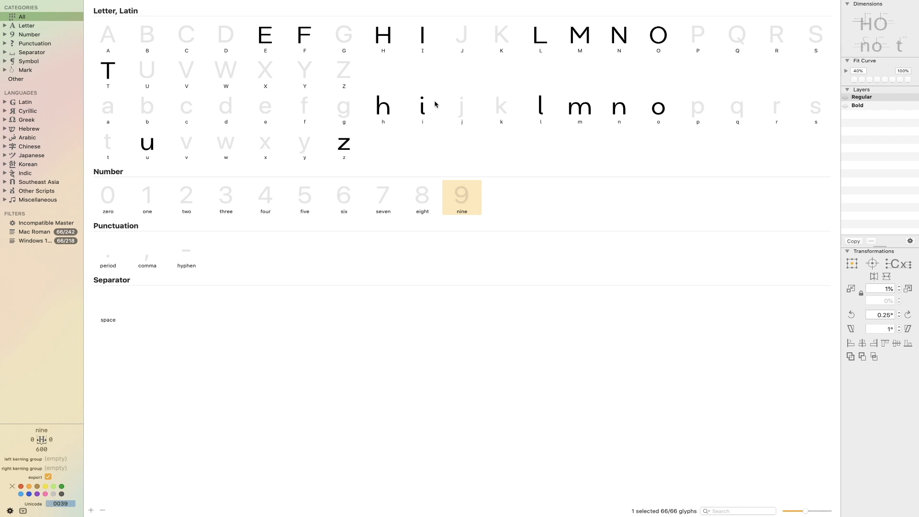
# Copy the uppercase O's outlines into the empty uppercase Q glyph.
pyautogui.doubleClick(670, 43)
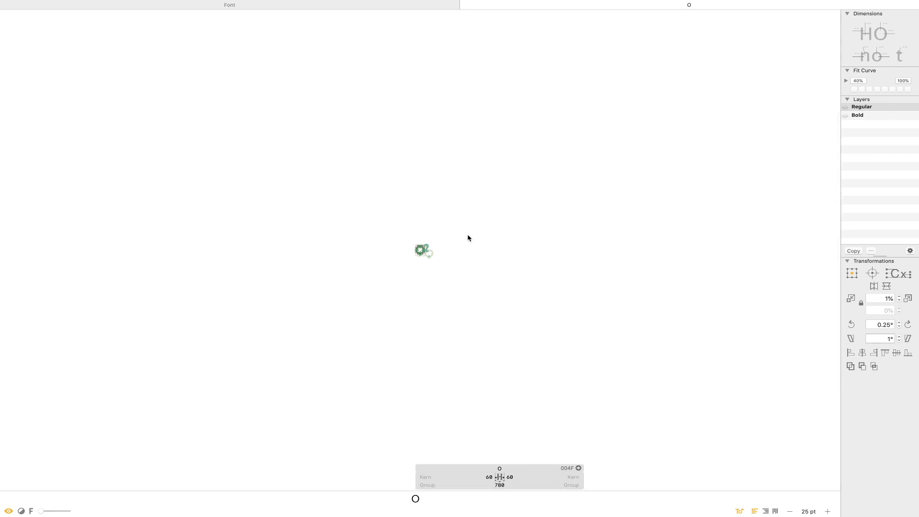
pyautogui.moveTo(524, 139); pyautogui.dragTo(261, 381)
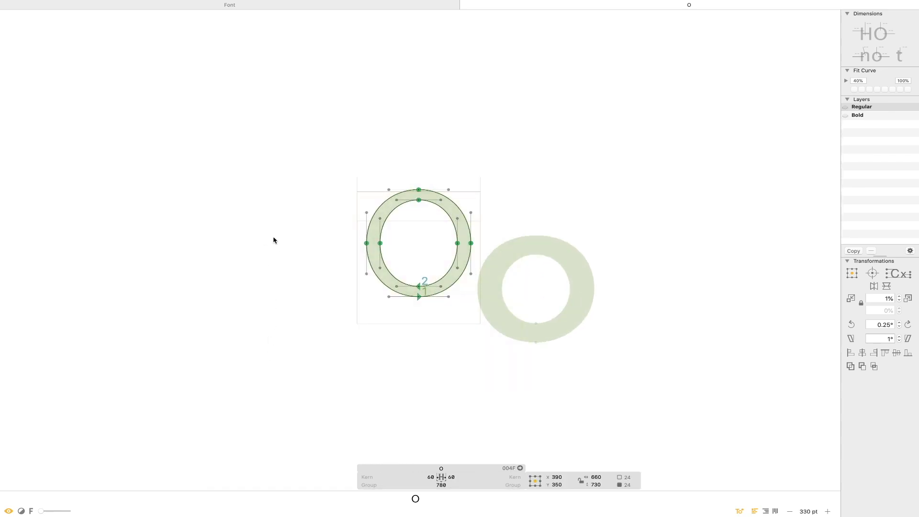
pyautogui.press('super+alt+1')
pyautogui.doubleClick(737, 36)
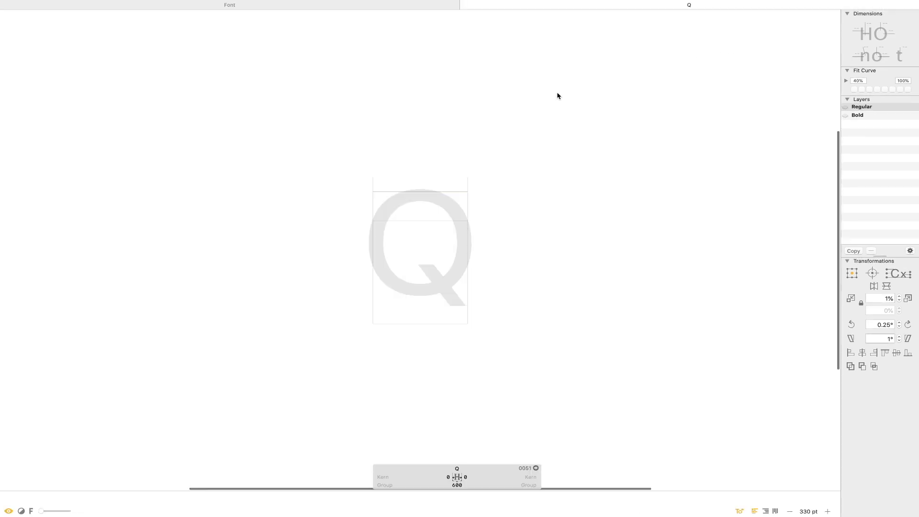
# Insert an O glyph before the Q in the edit view for comparison.
pyautogui.write('t')
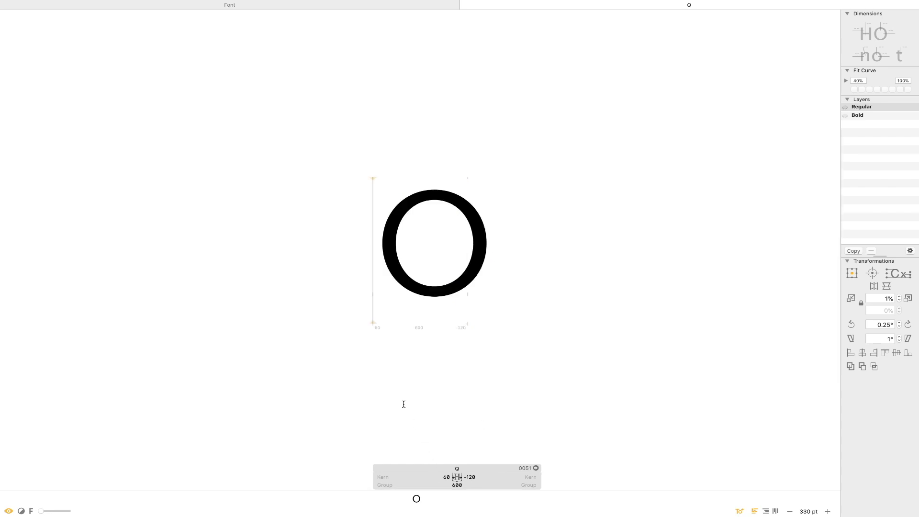
pyautogui.write('O')
pyautogui.press('Escape')
pyautogui.doubleClick(441, 318)
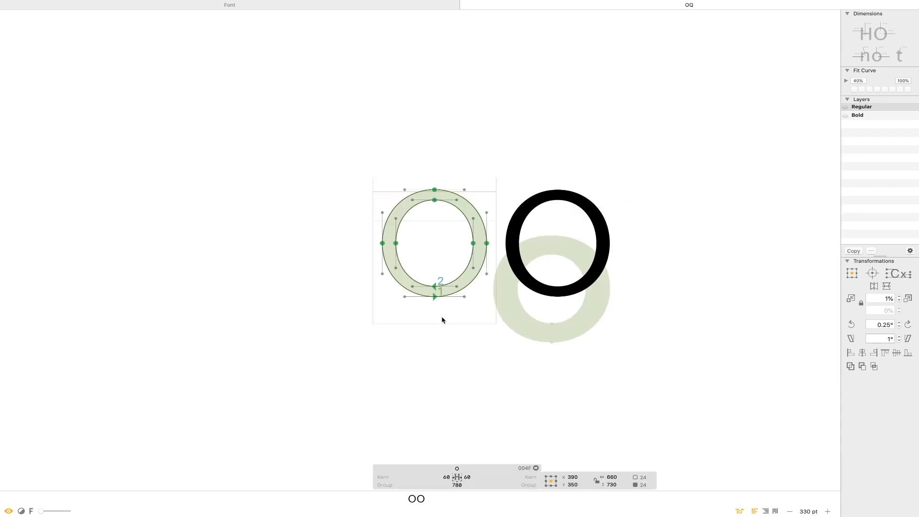
# Activate the Q glyph for editing and set its right sidebearing to 60.
pyautogui.doubleClick(565, 319)
pyautogui.click(611, 478)
pyautogui.write('60')
pyautogui.press('Return')
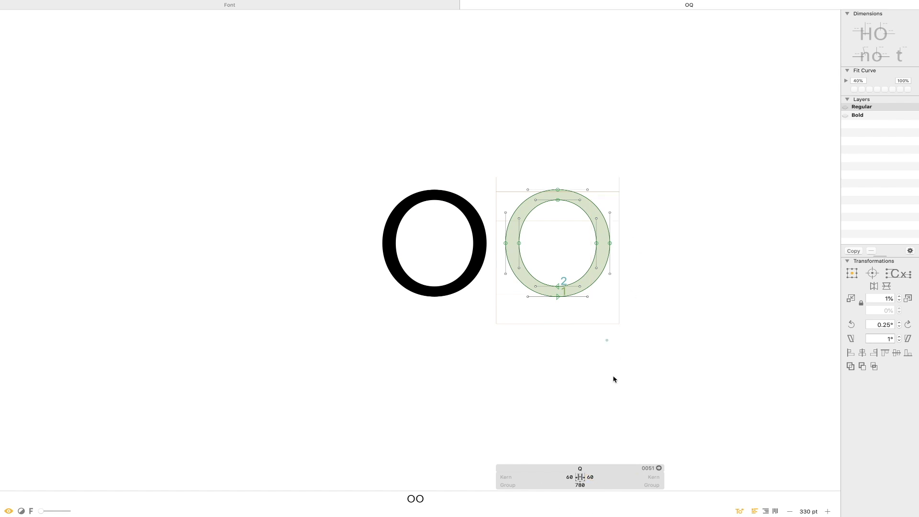
# Draw a rectangle about 287 units tall across the base of the Q's bowl as its tail and set its width to 85.
pyautogui.moveTo(716, 126); pyautogui.dragTo(275, 385)
pyautogui.moveTo(560, 284); pyautogui.dragTo(463, 248)
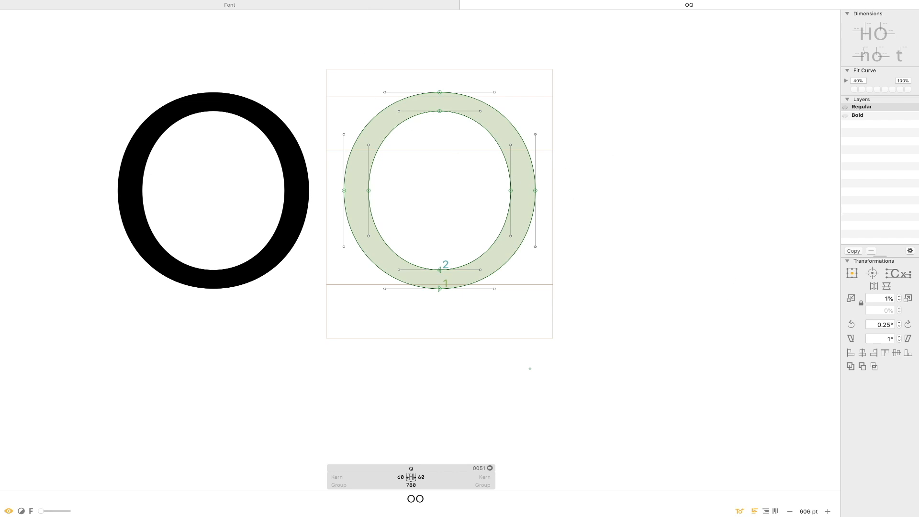
pyautogui.click(407, 0)
pyautogui.click(431, 4)
pyautogui.moveTo(431, 235); pyautogui.dragTo(451, 312)
pyautogui.click(565, 477)
pyautogui.write('85')
pyautogui.press('Return')
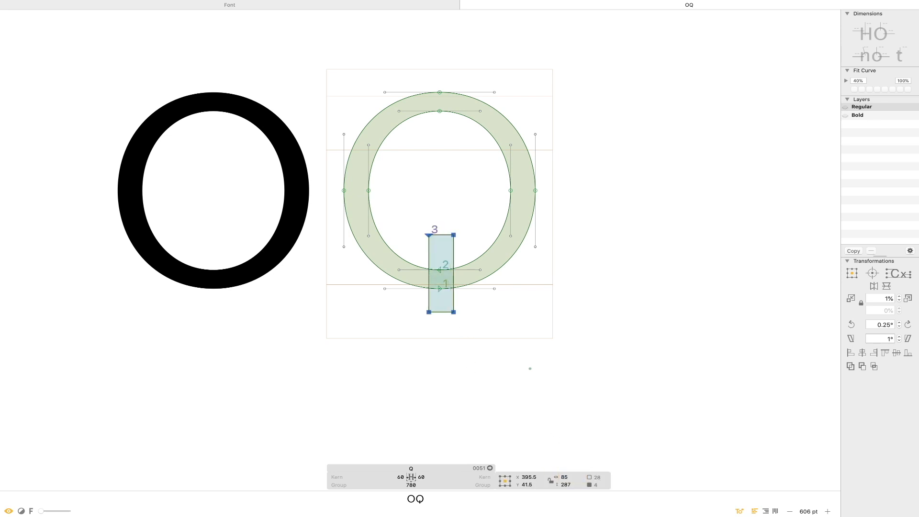
# Set the rotate and slant amounts to 15° and slant the tail to descend rightward, making it 238 units wide overall.
pyautogui.doubleClick(874, 325)
pyautogui.write('15')
pyautogui.press('Return')
pyautogui.doubleClick(890, 338)
pyautogui.write('15')
pyautogui.press('Return')
pyautogui.click(855, 339)
pyautogui.click(855, 339)
pyautogui.click(856, 339)
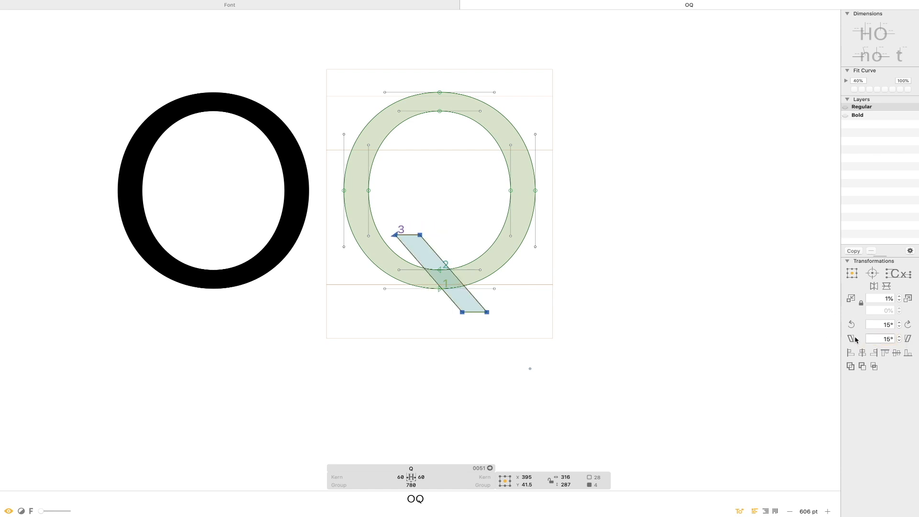
pyautogui.click(908, 338)
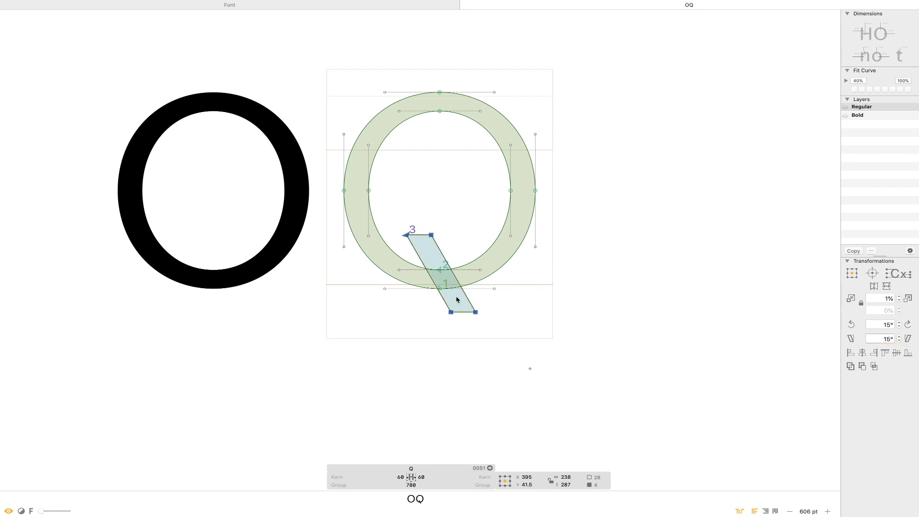
# Add a second Q after the first one in the edit view and return to outline editing.
pyautogui.press('t')
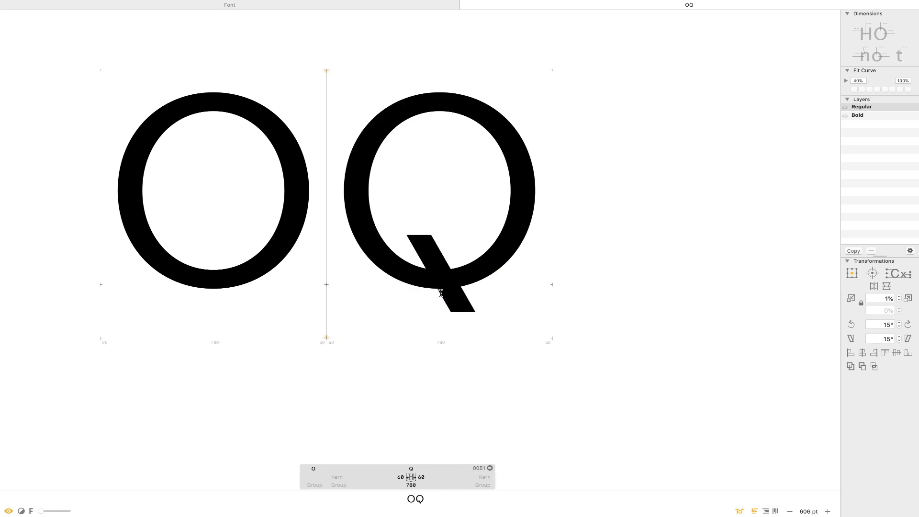
pyautogui.write('Q')
pyautogui.press('Escape')
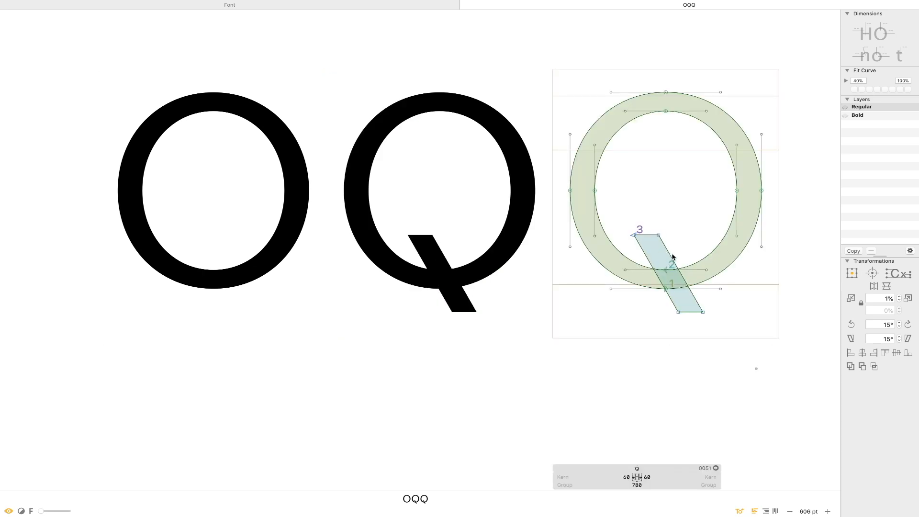
# Move the Q's tail toward the bowl's lower right and raise its lower end to make it about 230 units tall.
pyautogui.moveTo(669, 255); pyautogui.dragTo(706, 253)
pyautogui.moveTo(755, 302); pyautogui.dragTo(697, 322)
pyautogui.click(741, 313)
pyautogui.moveTo(755, 302); pyautogui.dragTo(732, 300)
pyautogui.doubleClick(723, 287)
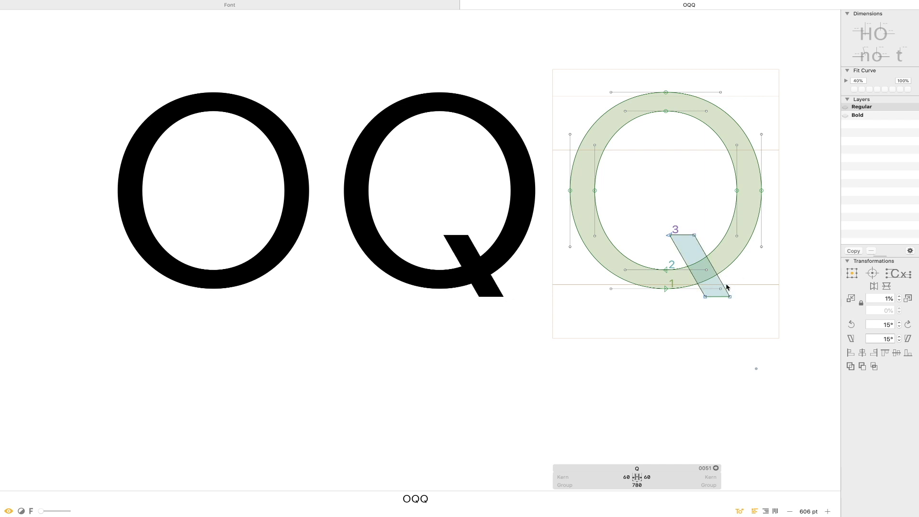
# Nudge the tail 20 units to the right and slant it backward by another 15°.
pyautogui.hotkey('shift', 'Right')
pyautogui.hotkey('shift', 'Right')
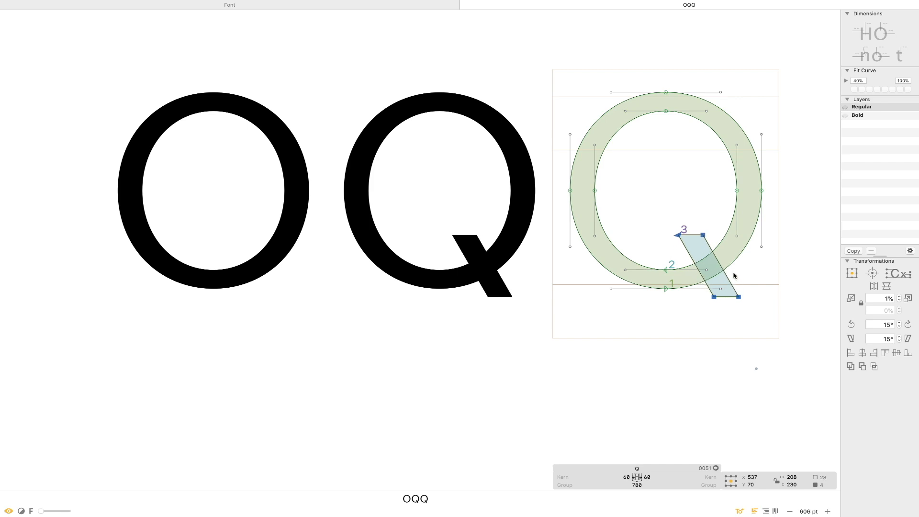
pyautogui.click(851, 339)
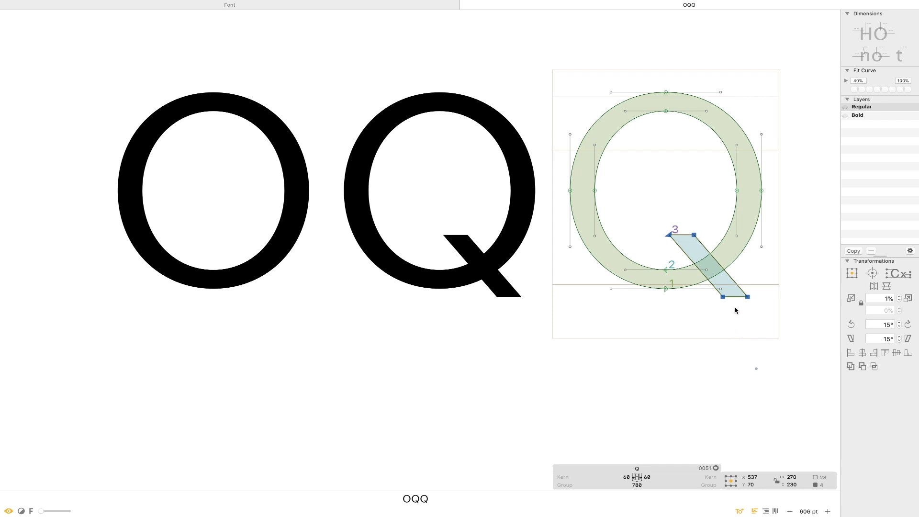
pyautogui.click(700, 354)
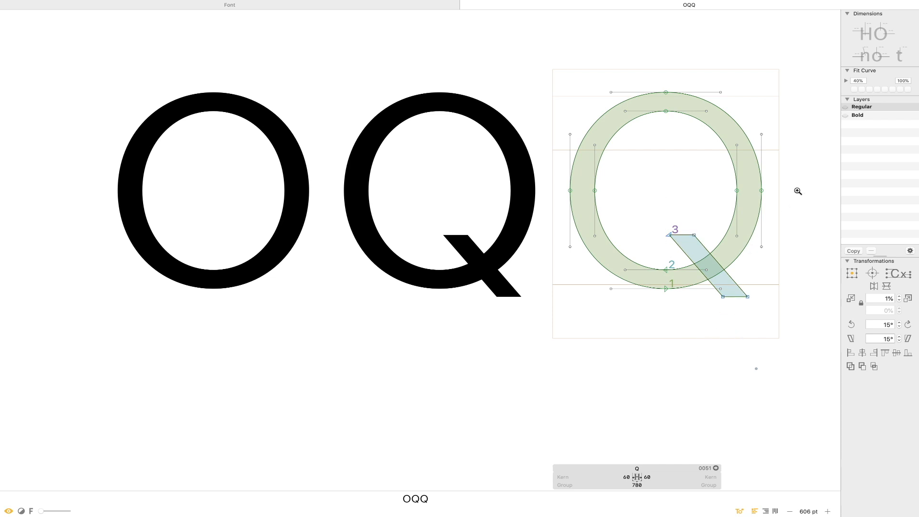
# Draw a circle where the tail crosses the bowl and set its size to 85 by 85 units.
pyautogui.moveTo(796, 173); pyautogui.dragTo(570, 322)
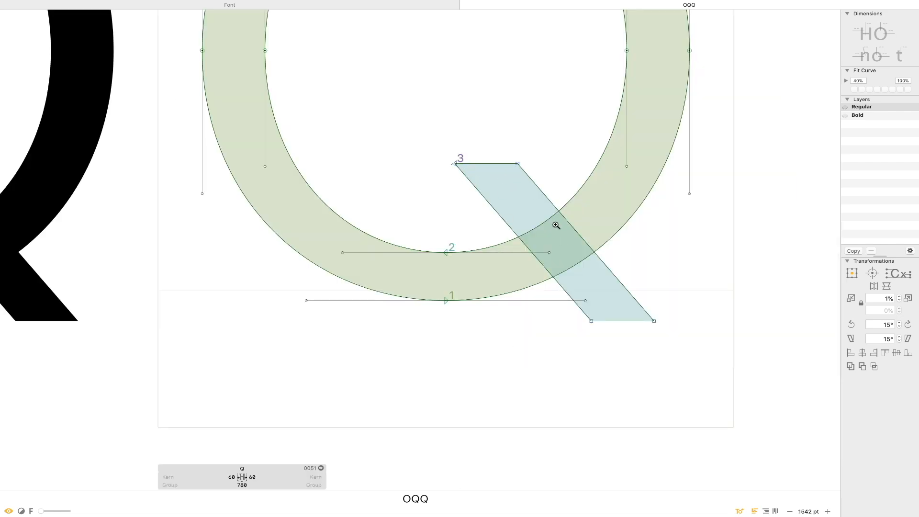
pyautogui.click(410, 1)
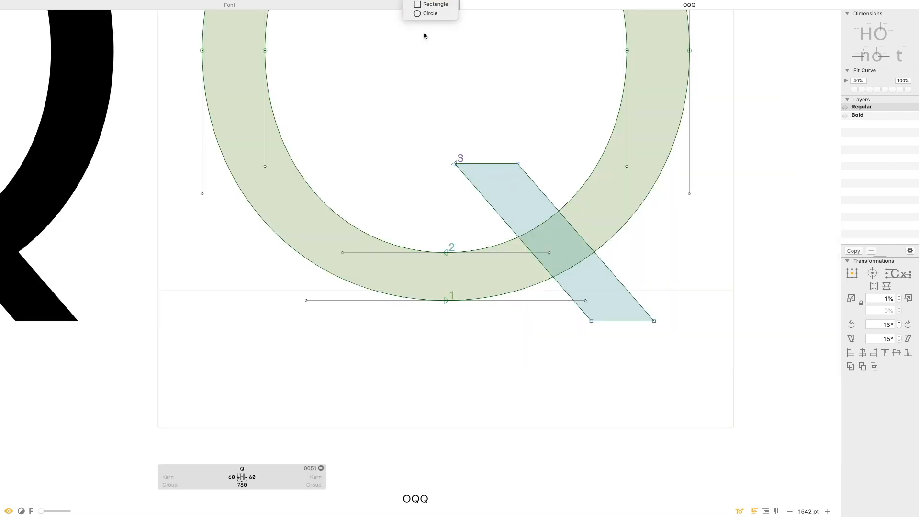
pyautogui.click(427, 13)
pyautogui.moveTo(561, 211); pyautogui.dragTo(505, 254)
pyautogui.write('85')
pyautogui.press('Return')
# Position the gauge circle against the tail's right edge, centred at X 522.5, Y 73.5.
pyautogui.moveTo(555, 218); pyautogui.dragTo(568, 219)
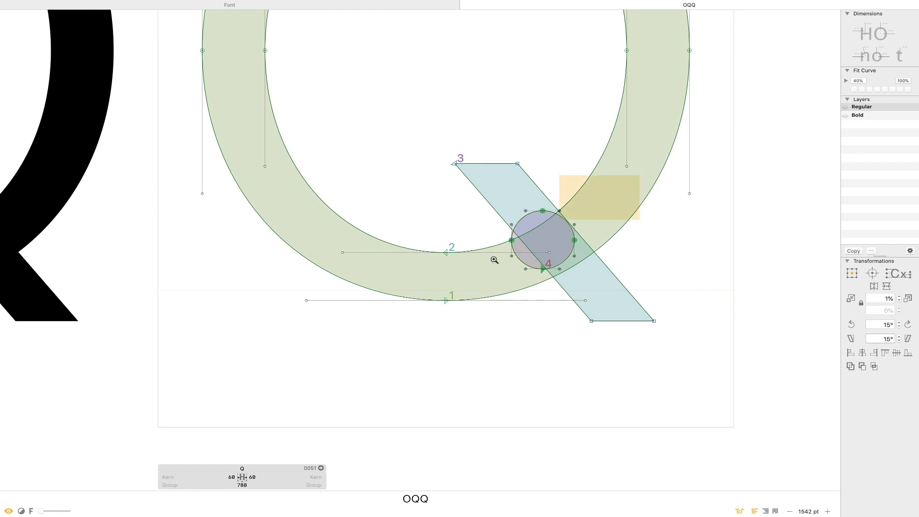
pyautogui.scroll(5, 570, 230)
pyautogui.press('Right')
pyautogui.press('Right')
pyautogui.press('Left')
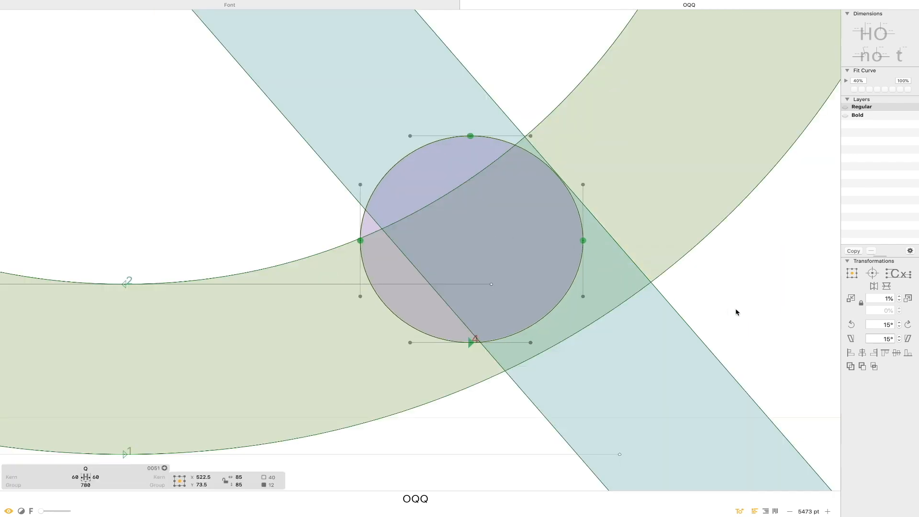
pyautogui.click(737, 311)
pyautogui.press('super+0')
pyautogui.click(455, 329)
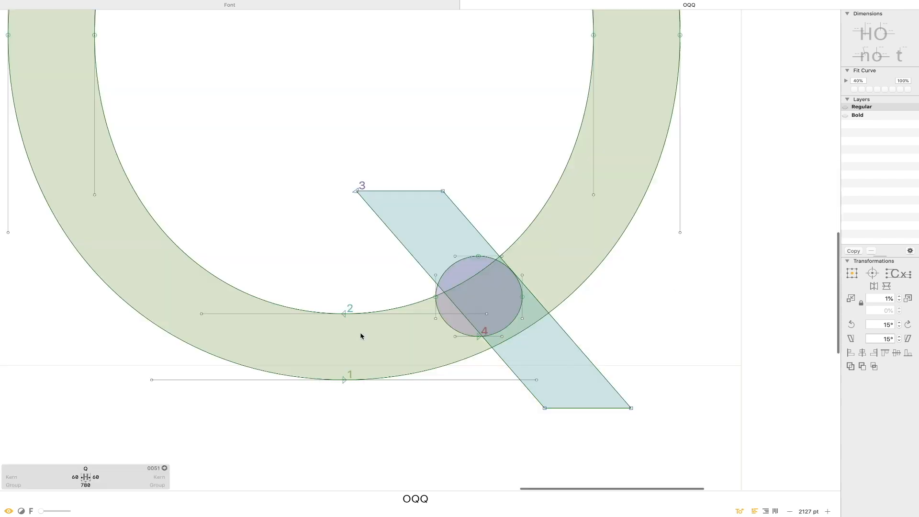
# Move the two nodes of the tail's left edge outward until it touches the circle, making the tail's ends 109 units wide.
pyautogui.click(355, 191)
pyautogui.moveTo(571, 417); pyautogui.dragTo(530, 377)
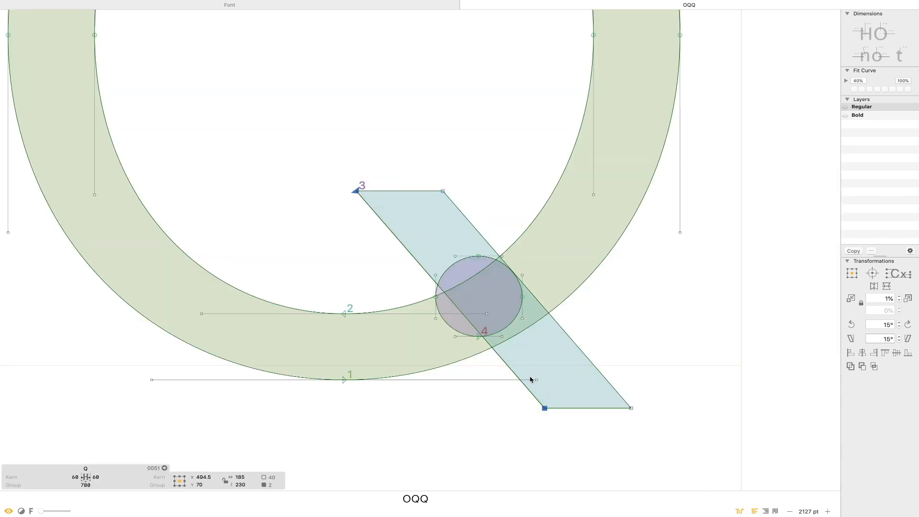
pyautogui.hotkey('shift', 'Left')
pyautogui.hotkey('shift', 'Left')
pyautogui.hotkey('shift', 'Left')
pyautogui.press('Right')
pyautogui.press('Right')
pyautogui.press('Right')
pyautogui.press('Right')
pyautogui.press('Right')
pyautogui.press('Right')
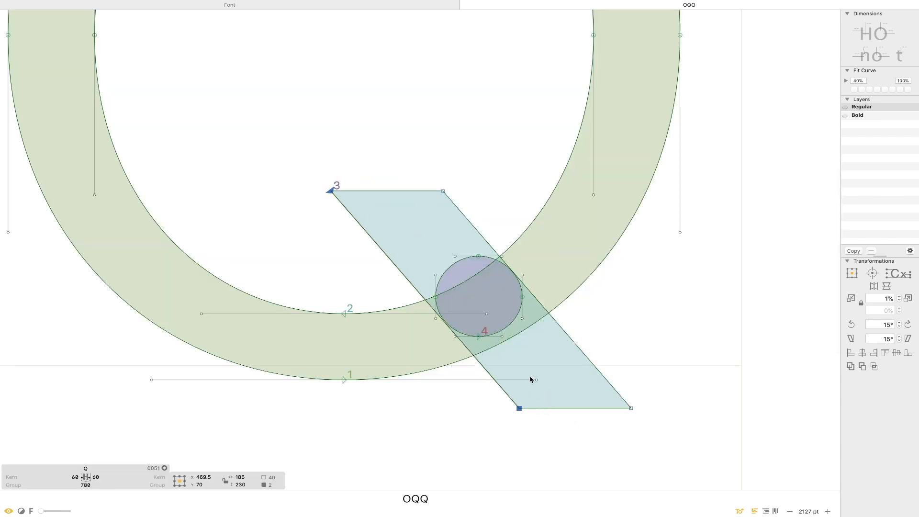
# Delete the gauge circle from the Q.
pyautogui.doubleClick(480, 258)
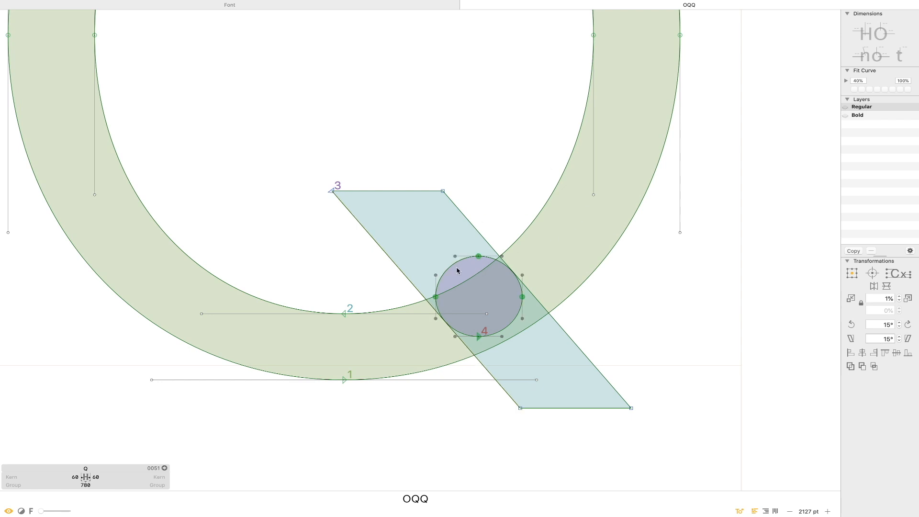
pyautogui.press('BackSpace')
pyautogui.scroll(-10, 460, 261)
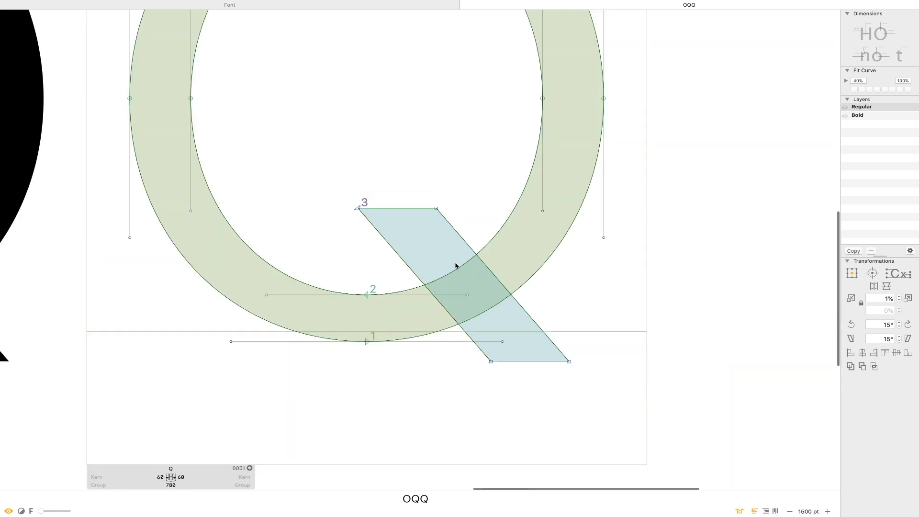
pyautogui.scroll(-3, 511, 240)
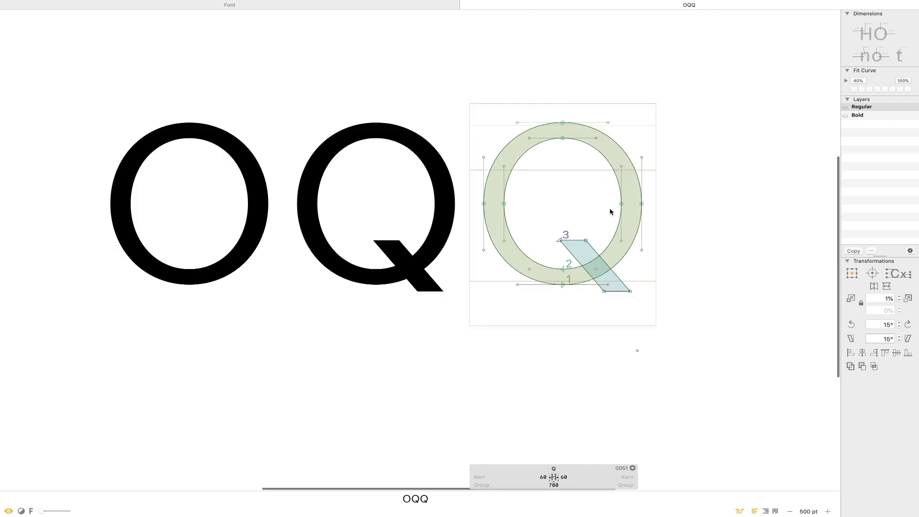
# Shift the tail right, raise its upper end, and adjust its placement, leaving it 315 by 256 units.
pyautogui.doubleClick(618, 278)
pyautogui.hotkey('shift', 'Right')
pyautogui.moveTo(593, 280); pyautogui.dragTo(717, 305)
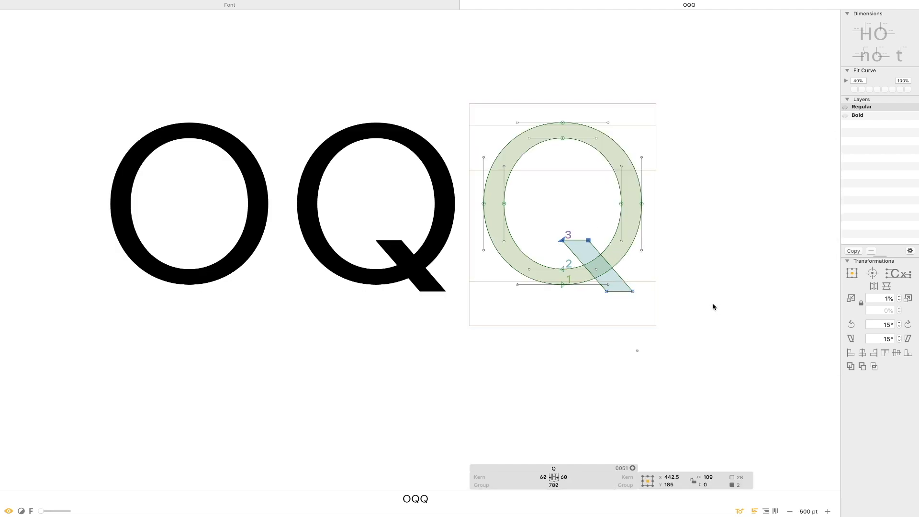
pyautogui.moveTo(549, 236); pyautogui.dragTo(584, 235)
pyautogui.doubleClick(631, 281)
pyautogui.moveTo(631, 281); pyautogui.dragTo(635, 283)
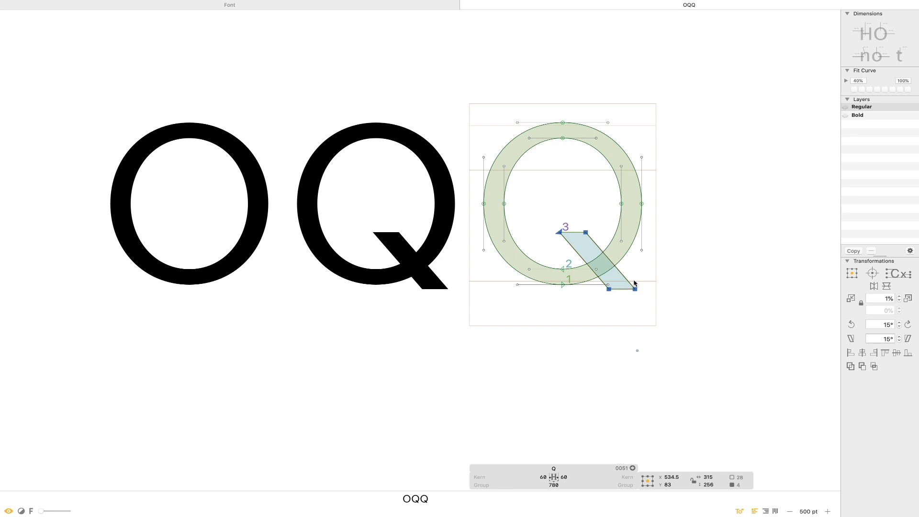
pyautogui.click(693, 272)
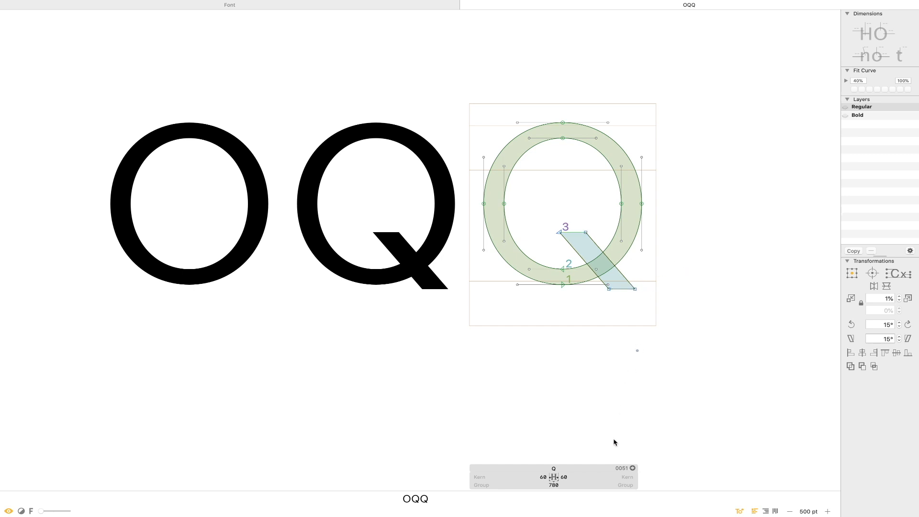
# Close the Q edit view and set up a new one showing the lowercase glyphs "hpo".
pyautogui.press('super+w')
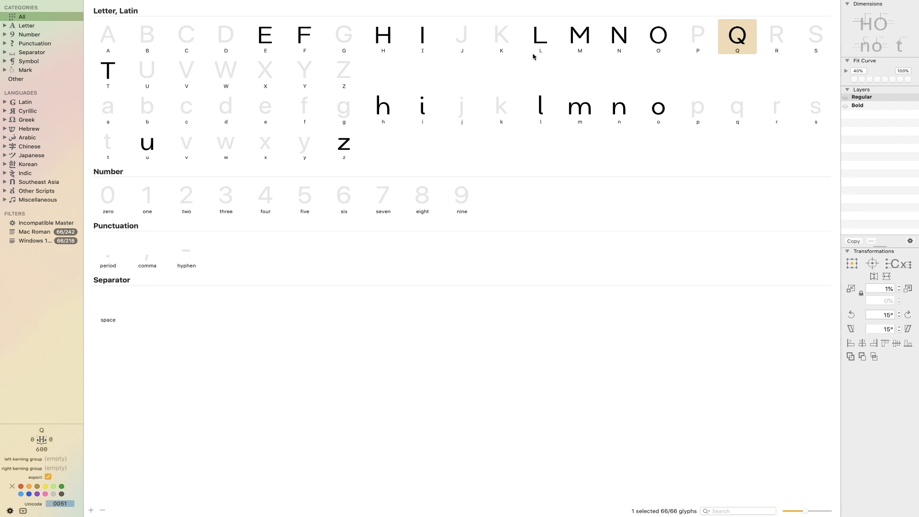
pyautogui.doubleClick(548, 117)
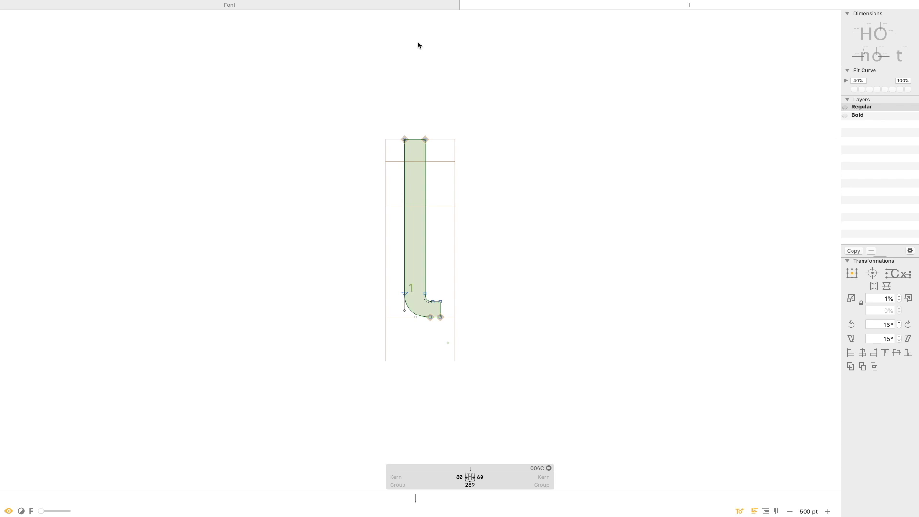
pyautogui.write('th')
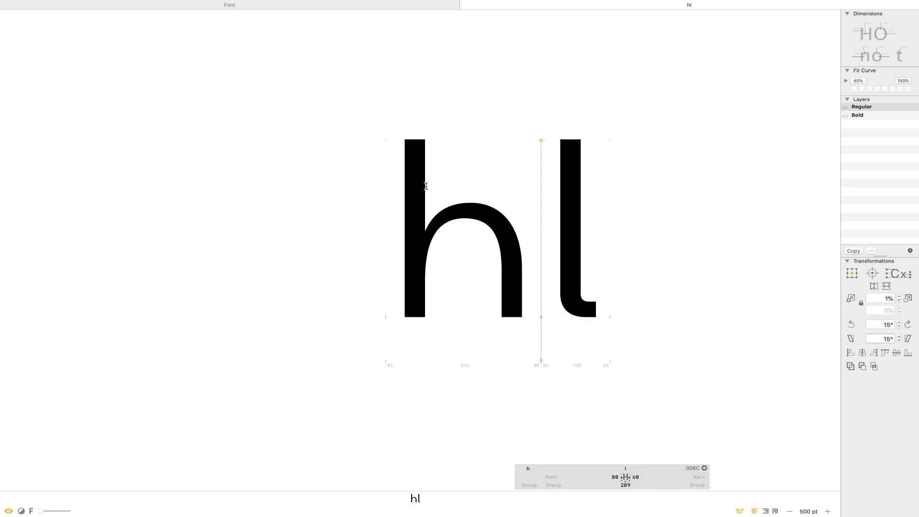
pyautogui.write('po')
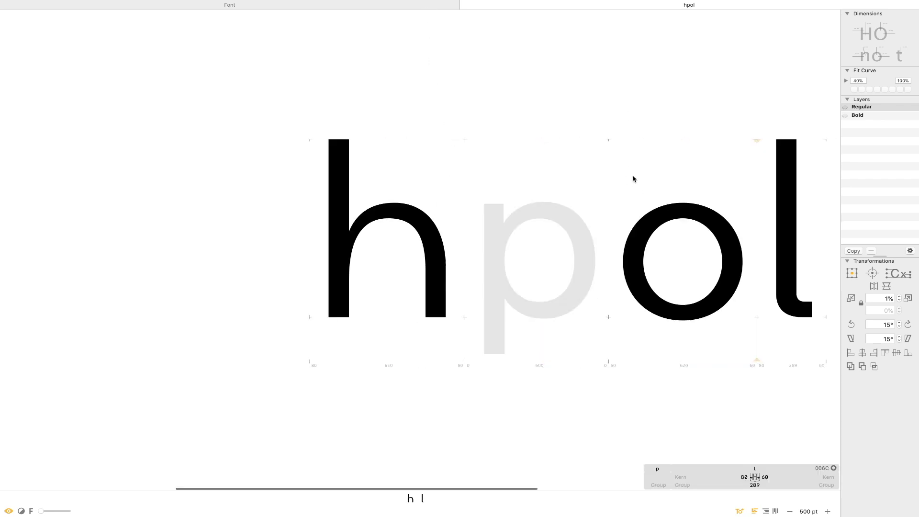
pyautogui.press('Escape')
pyautogui.press('space')
pyautogui.moveTo(667, 211); pyautogui.dragTo(508, 204)
pyautogui.press('t')
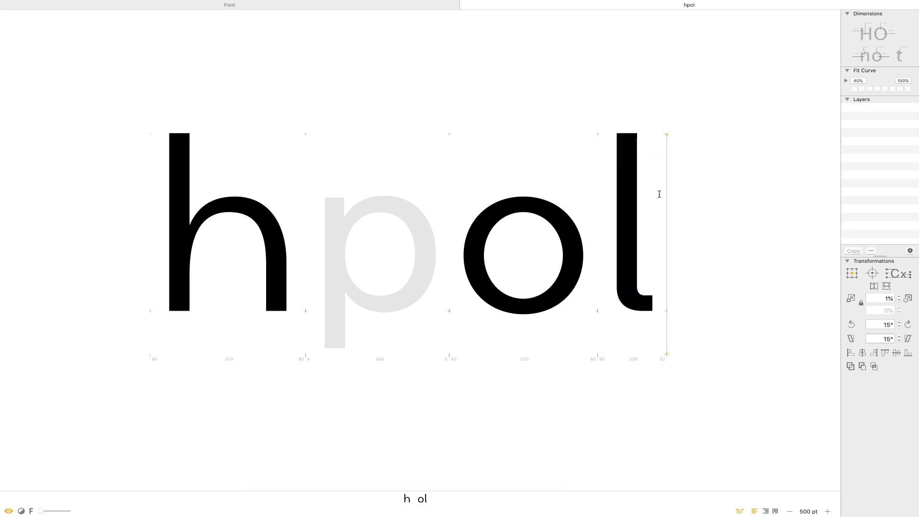
pyautogui.press('BackSpace')
pyautogui.press('Escape')
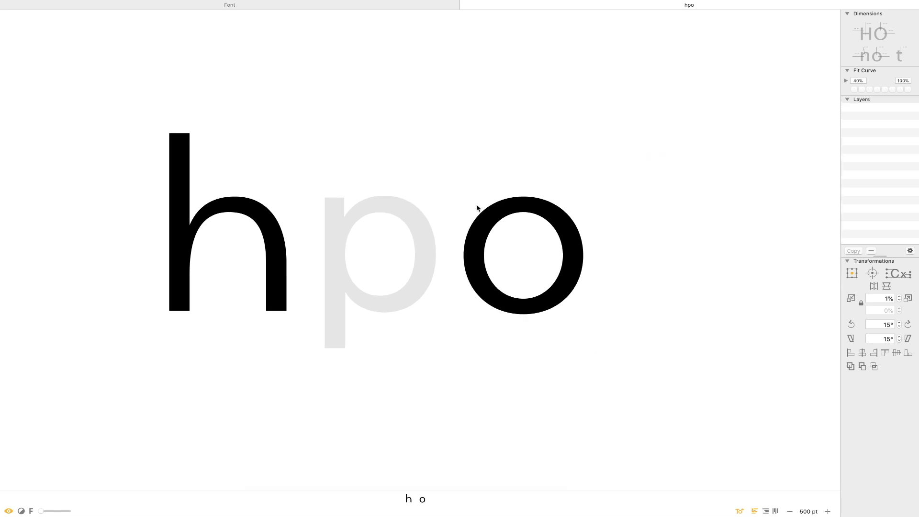
pyautogui.click(418, 9)
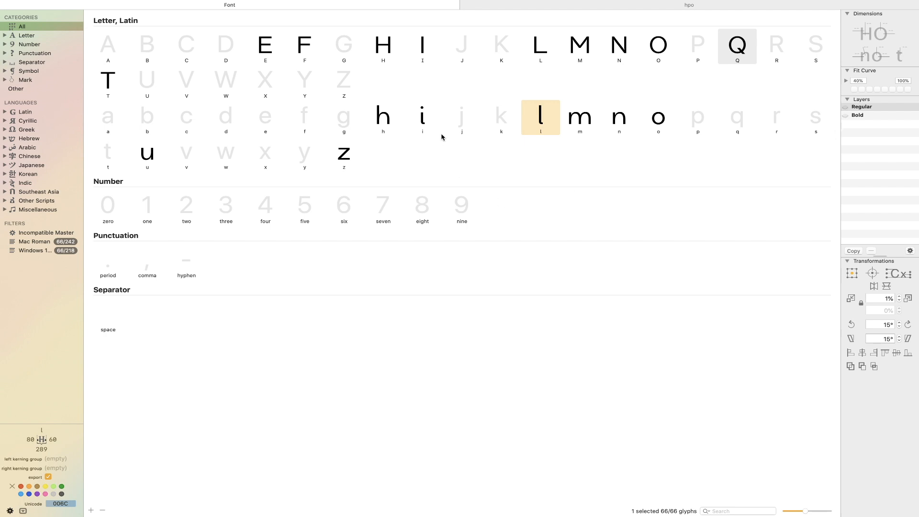
pyautogui.doubleClick(370, 121)
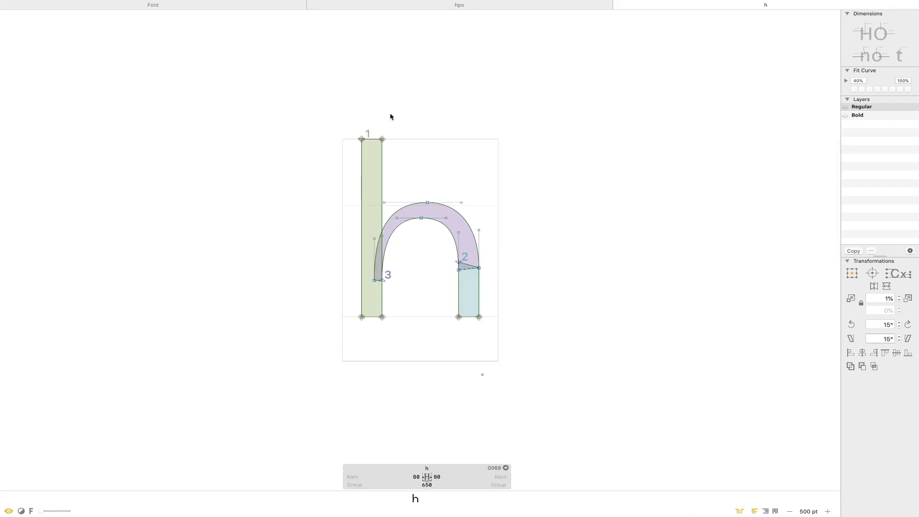
pyautogui.click(618, 5)
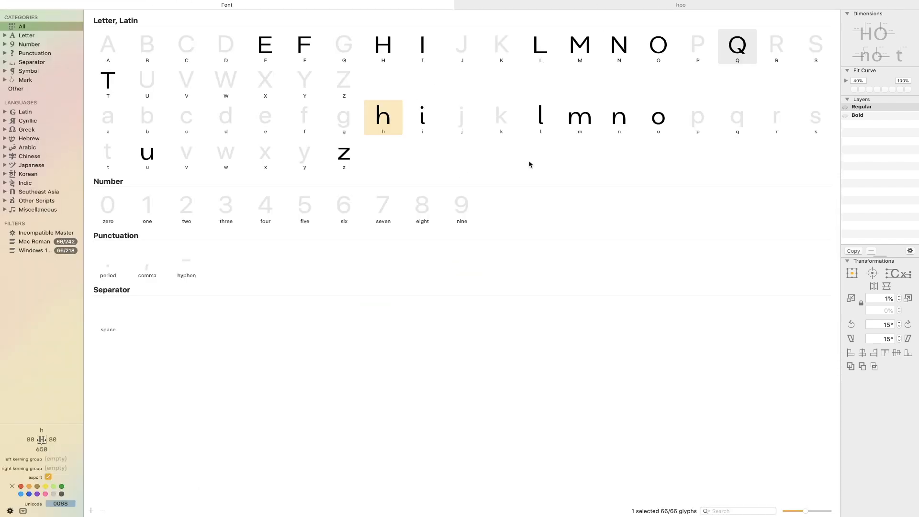
pyautogui.click(520, 5)
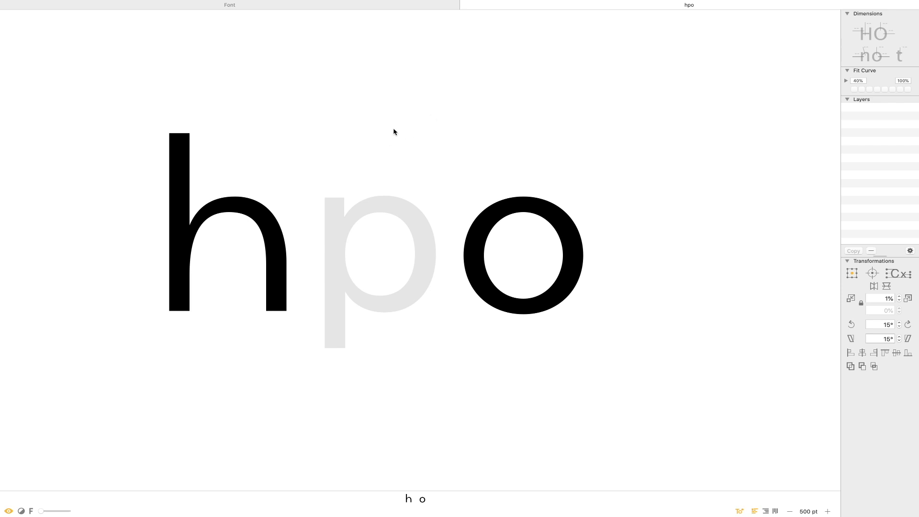
# Copy the h's outlines into the empty p glyph and set its right sidebearing to 80.
pyautogui.doubleClick(249, 190)
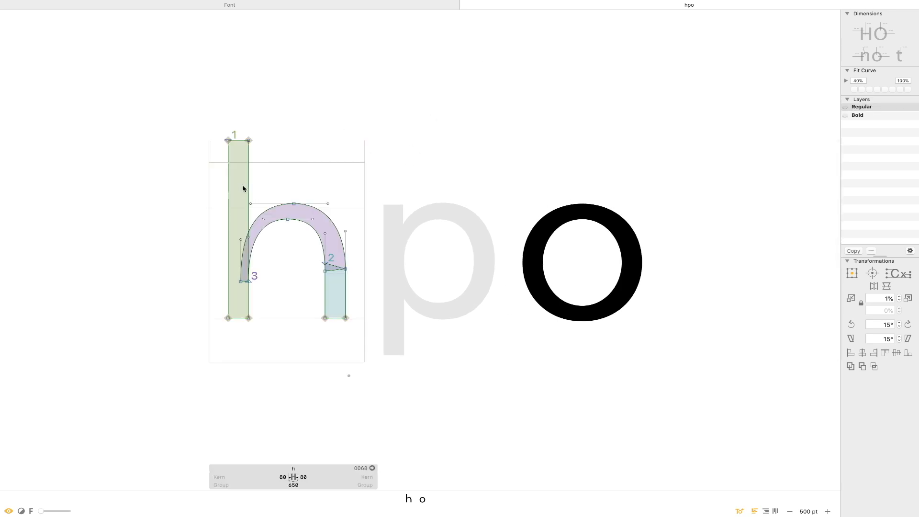
pyautogui.doubleClick(463, 275)
pyautogui.press('super+v')
pyautogui.click(479, 477)
pyautogui.write('30')
pyautogui.press('Return')
pyautogui.click(645, 139)
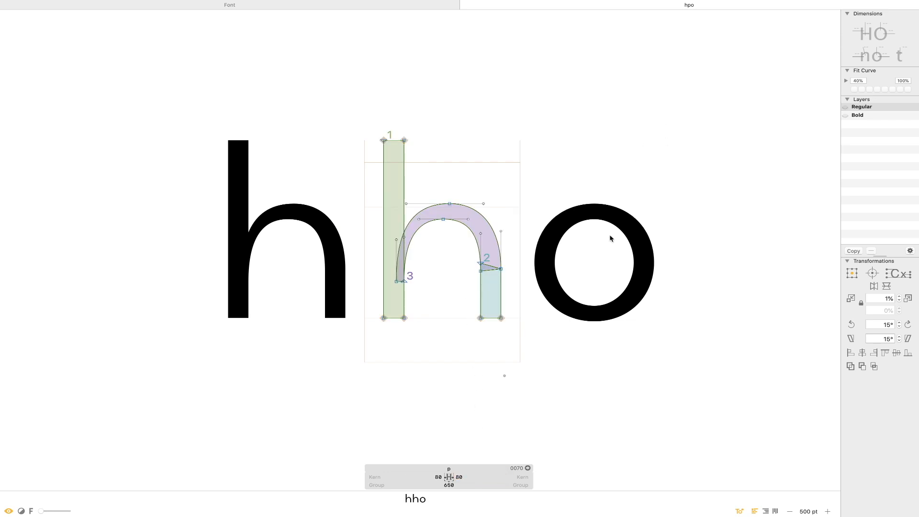
# Replace the arch in the p glyph with a copy of the lowercase o's outlines.
pyautogui.doubleClick(609, 236)
pyautogui.press('super+a')
pyautogui.doubleClick(466, 286)
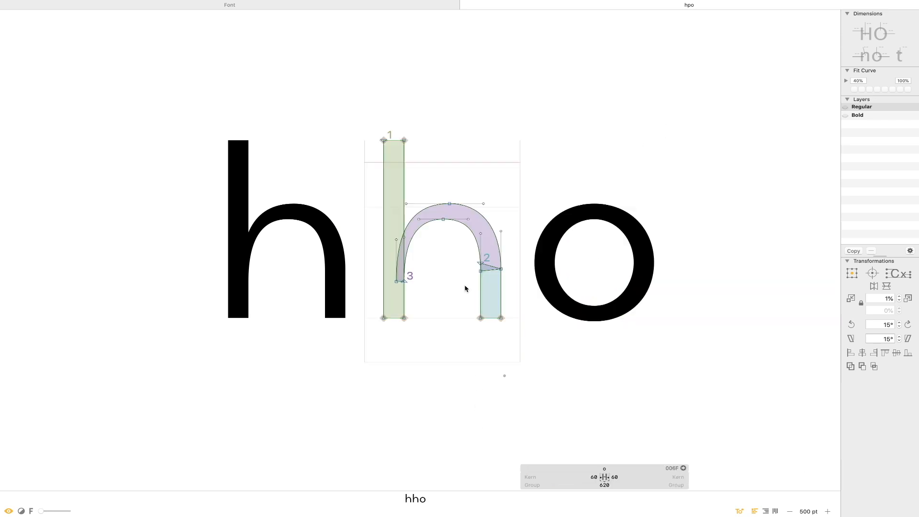
pyautogui.doubleClick(466, 229)
pyautogui.press('BackSpace')
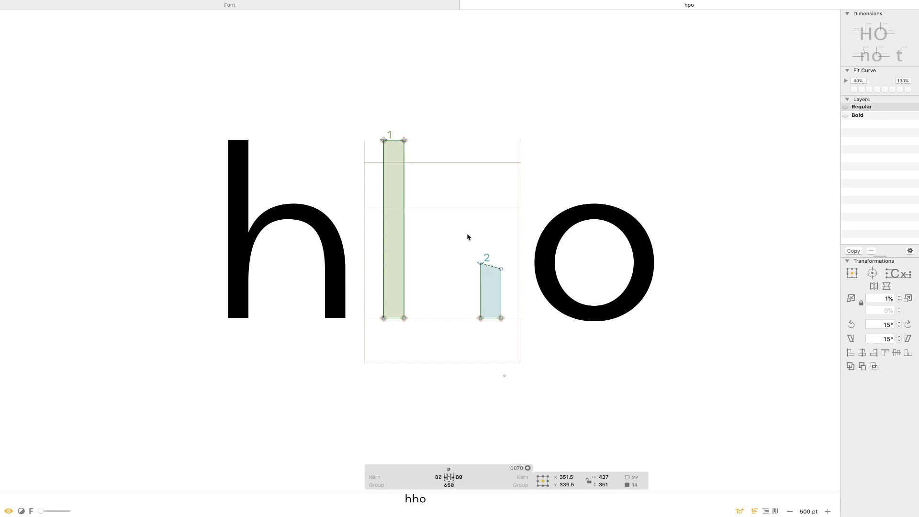
pyautogui.press('super+v')
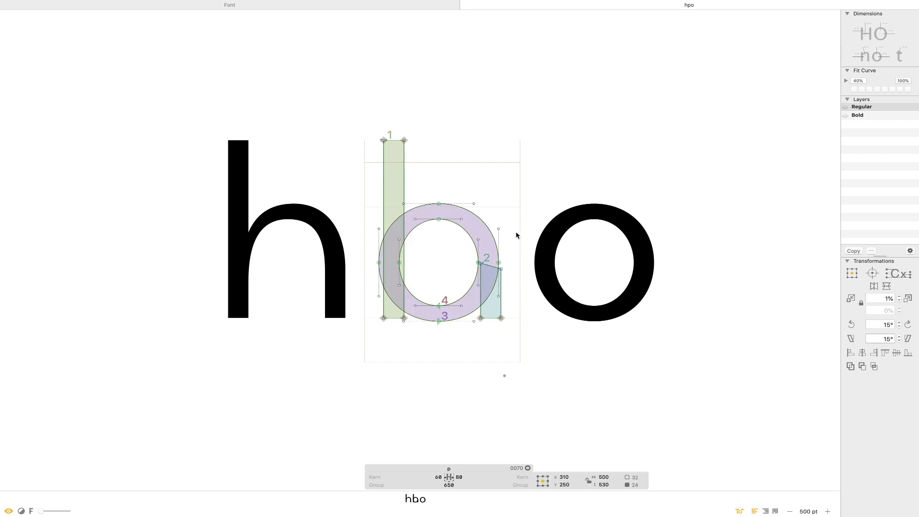
# Move the bowl's inner and outer contours right to overlap the stem, centring the bowl at X 329.
pyautogui.keyDown('shift'); pyautogui.doubleClick(477, 260); pyautogui.keyUp('shift')
pyautogui.hotkey('shift', 'Right')
pyautogui.moveTo(496, 242); pyautogui.dragTo(501, 240)
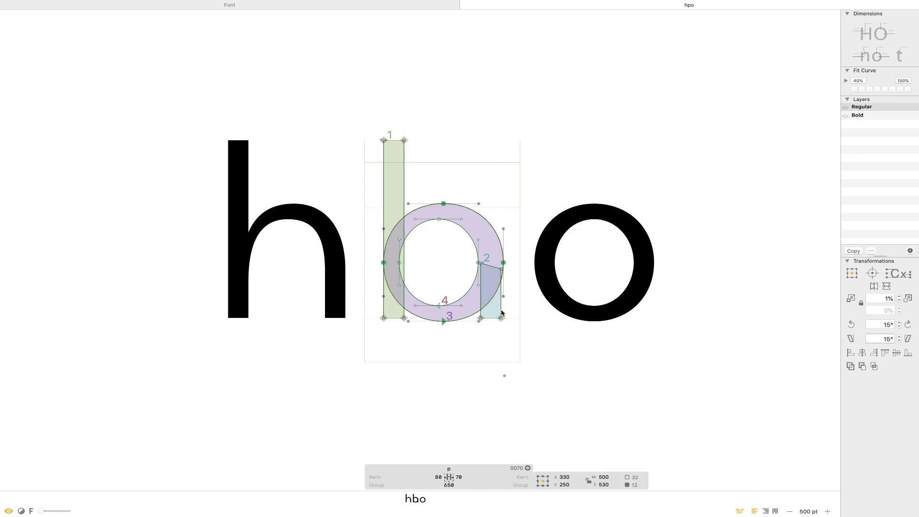
pyautogui.click(480, 398)
pyautogui.press('super+z')
pyautogui.press('super+z')
pyautogui.press('super+z')
pyautogui.press('super+z')
pyautogui.press('super+shift+z')
pyautogui.press('super+shift+z')
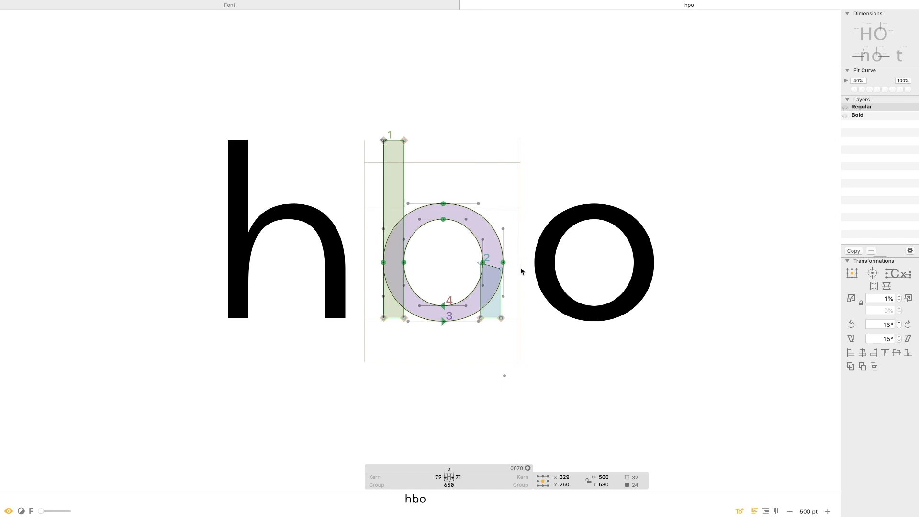
pyautogui.click(493, 227)
# Move the p's tall stem straight down to Y 100 so its upper end sits at the x-height.
pyautogui.scroll(3, 505, 137)
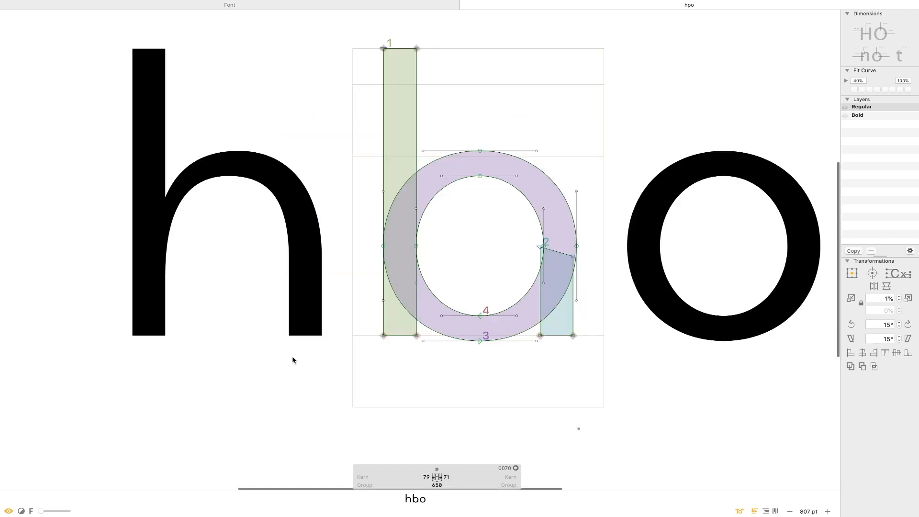
pyautogui.click(414, 115)
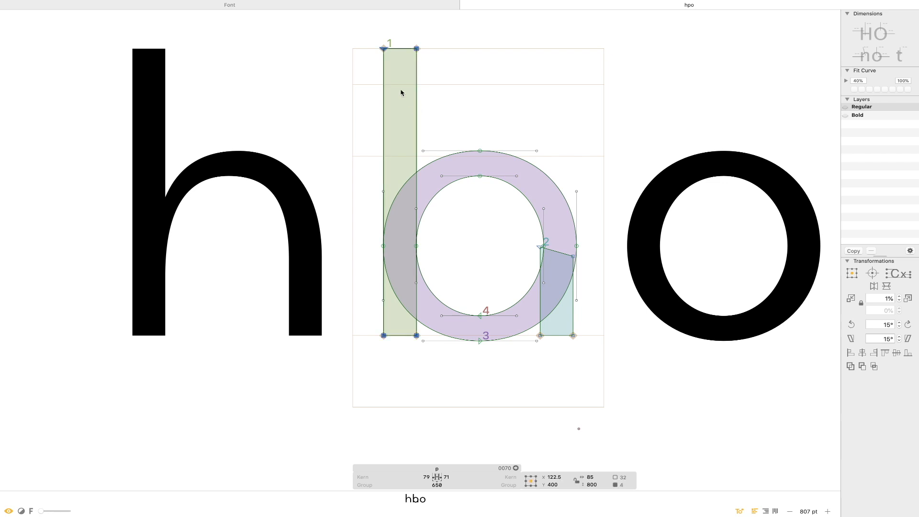
pyautogui.moveTo(415, 89)
pyautogui.mouseDown()
pyautogui.moveTo(416, 163)
pyautogui.moveTo(416, 91)
pyautogui.mouseUp()
pyautogui.press('super+z')
pyautogui.moveTo(417, 121); pyautogui.dragTo(410, 227)
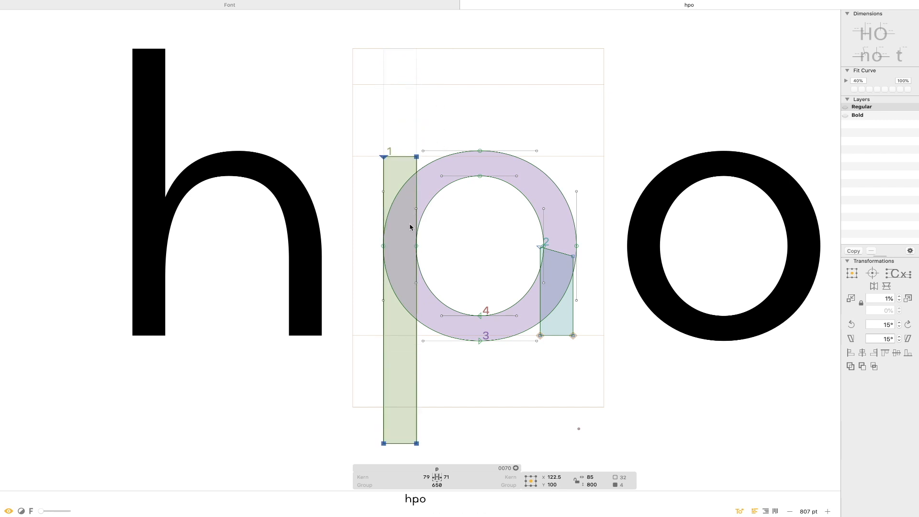
pyautogui.click(481, 378)
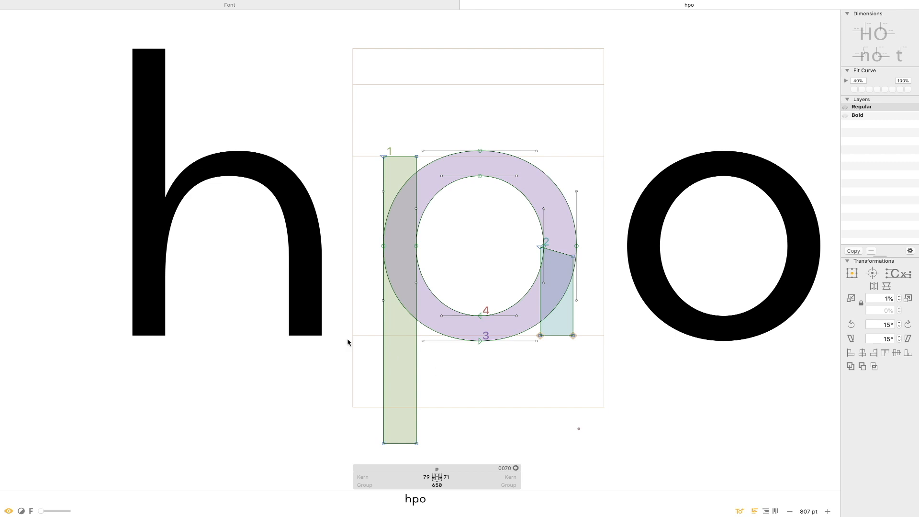
# Add a second p to the edit view's text so it reads "hppo".
pyautogui.write('tp')
pyautogui.press('Escape')
pyautogui.scroll(-5, 663, 283)
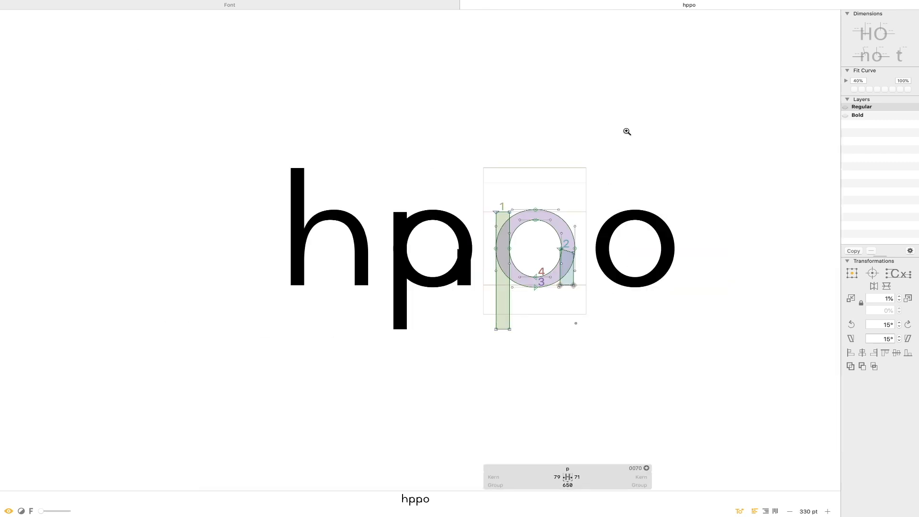
# Raise the lower end of the p's stem to the descender line.
pyautogui.moveTo(626, 131); pyautogui.dragTo(347, 408)
pyautogui.moveTo(482, 338); pyautogui.dragTo(399, 381)
pyautogui.moveTo(460, 352); pyautogui.dragTo(458, 330)
pyautogui.click(453, 357)
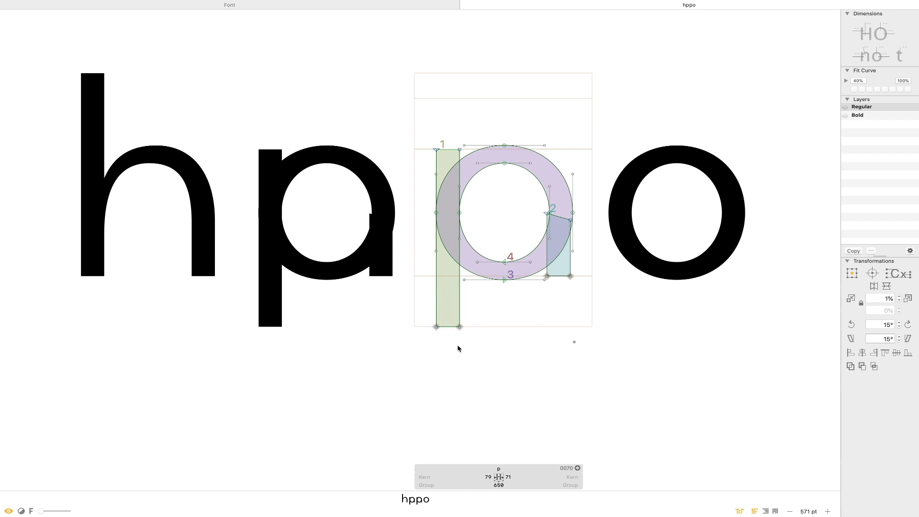
# Check the Regular master's vertical metrics in the font info, including the descender.
pyautogui.press('super+i')
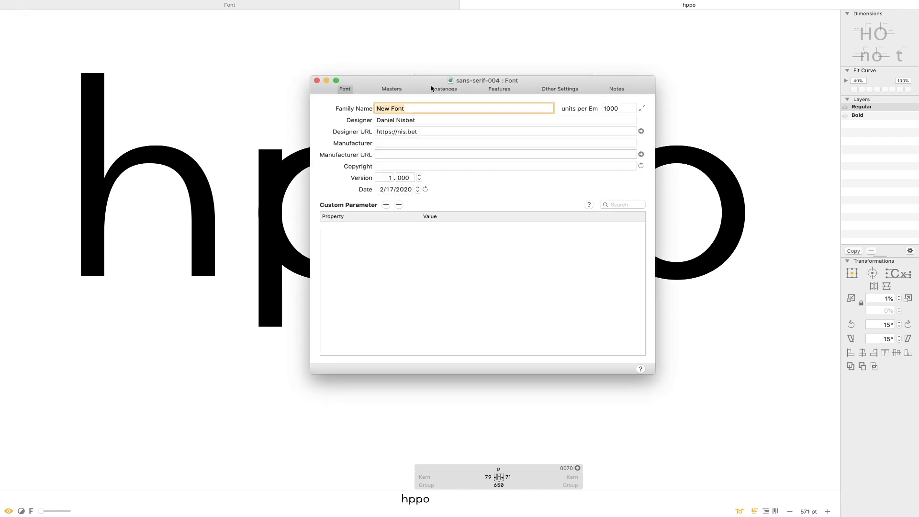
pyautogui.click(393, 90)
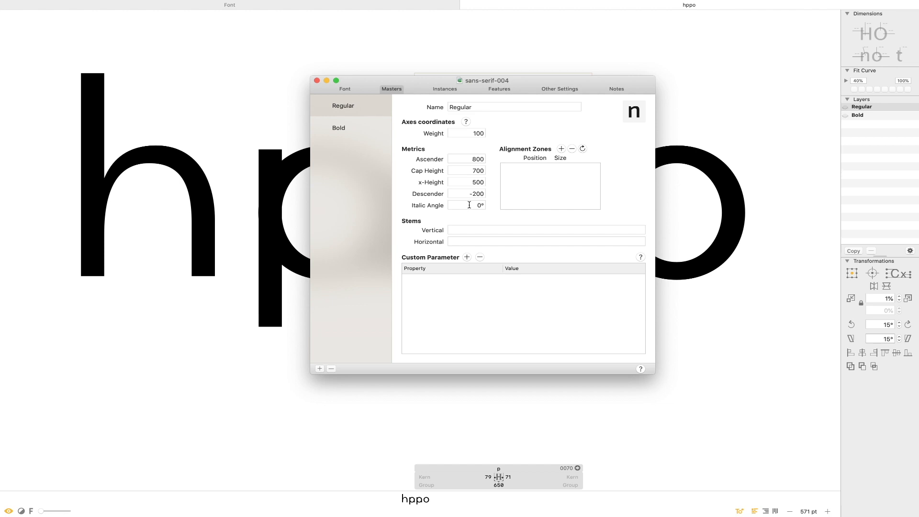
pyautogui.click(317, 80)
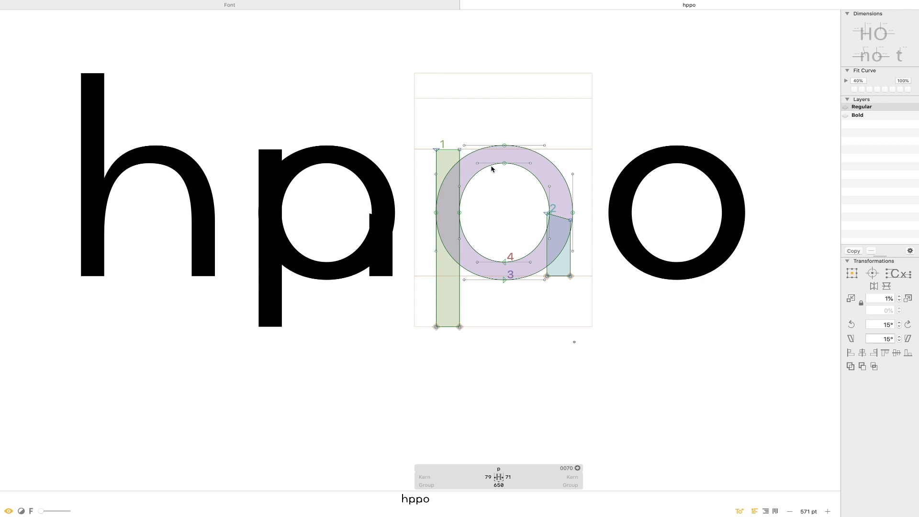
# Delete the short stem left over from the h in the p glyph.
pyautogui.doubleClick(574, 263)
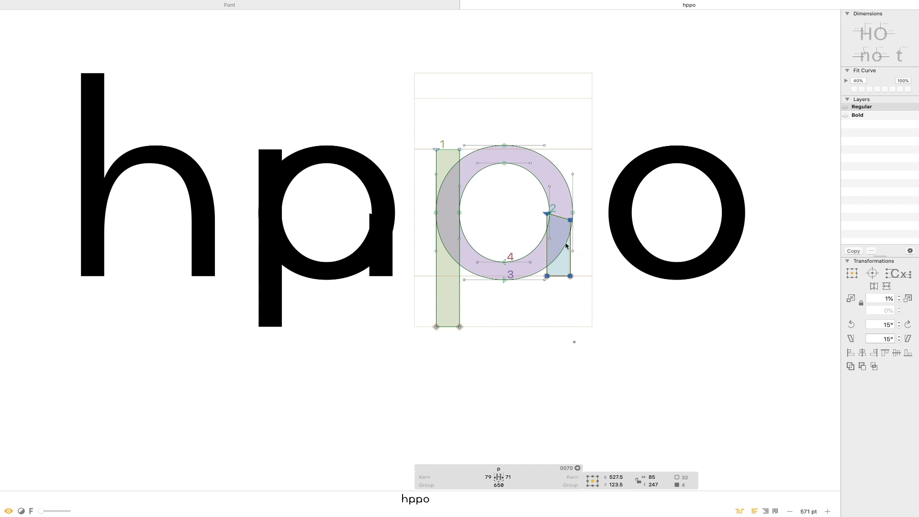
pyautogui.press('BackSpace')
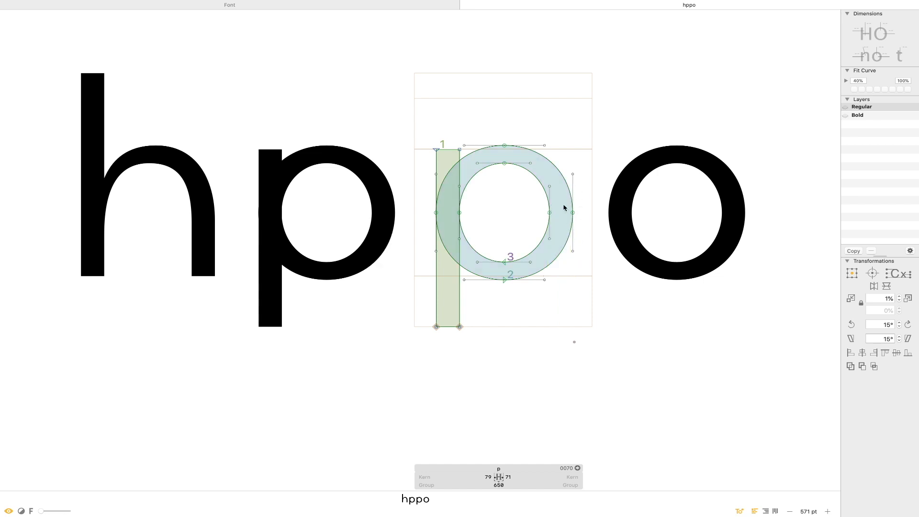
# Try nudging only the bowl's inner contour right by one unit to meet the stem's edge.
pyautogui.moveTo(610, 98); pyautogui.dragTo(330, 343)
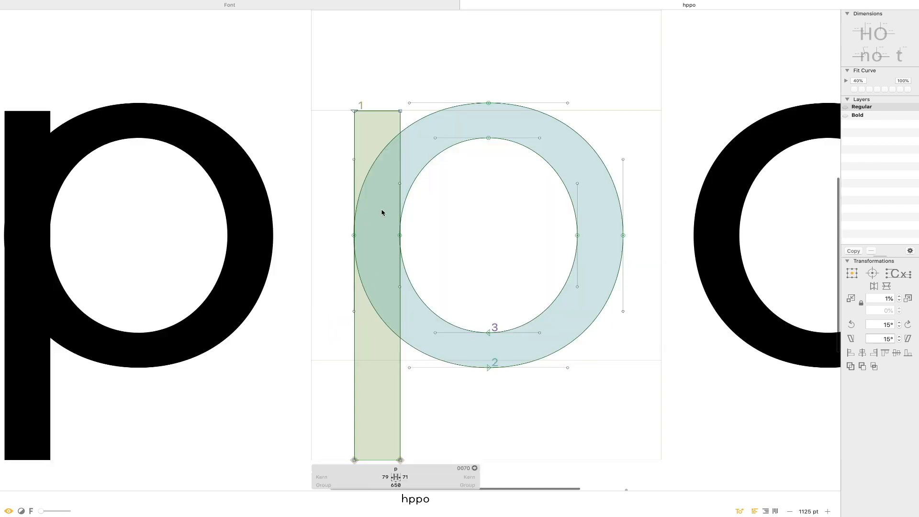
pyautogui.click(389, 226)
pyautogui.click(449, 276)
pyautogui.moveTo(432, 208); pyautogui.dragTo(314, 267)
pyautogui.doubleClick(622, 127)
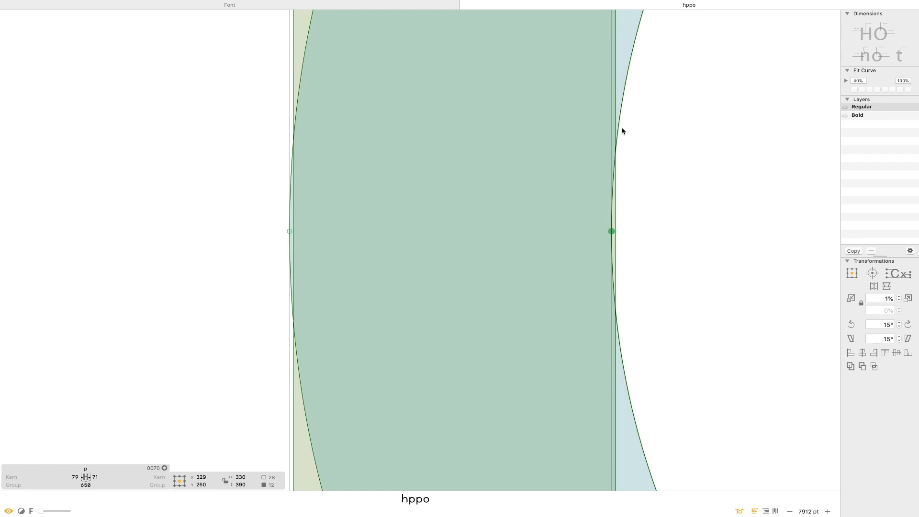
pyautogui.press('Right')
pyautogui.press('Right')
pyautogui.press('Left')
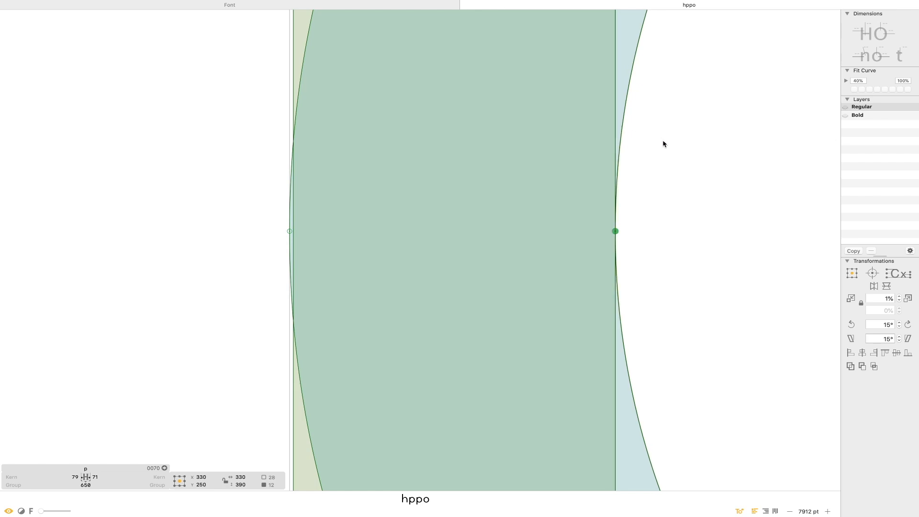
pyautogui.press('Left')
# Move both bowl contours right by one unit to X 330 so their left extremes align with the stem's edges.
pyautogui.click(682, 180)
pyautogui.press('super+minus')
pyautogui.press('super+minus')
pyautogui.moveTo(588, 95); pyautogui.dragTo(359, 308)
pyautogui.doubleClick(416, 215)
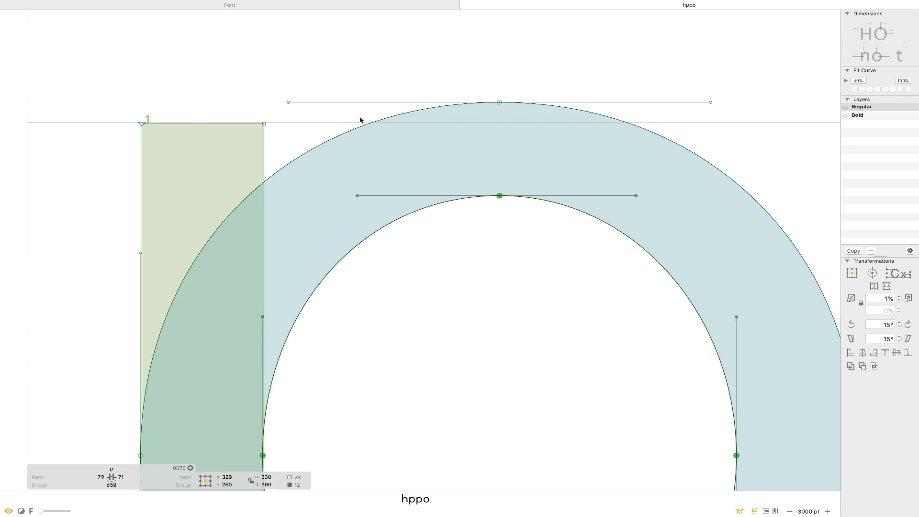
pyautogui.keyDown('shift'); pyautogui.doubleClick(353, 131); pyautogui.keyUp('shift')
pyautogui.moveTo(346, 381); pyautogui.dragTo(154, 405)
pyautogui.press('Right')
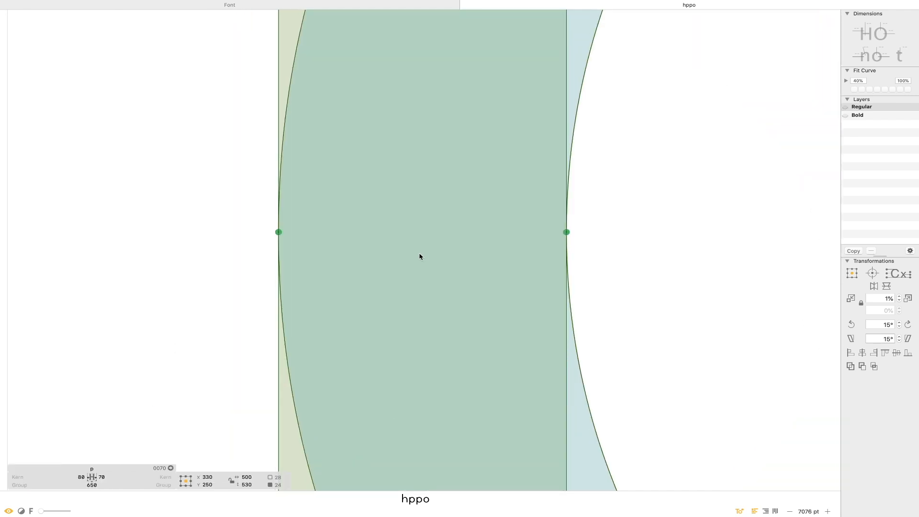
# Set the p's right sidebearing to 80.
pyautogui.press('super+minus')
pyautogui.press('super+minus')
pyautogui.press('super+minus')
pyautogui.press('super+minus')
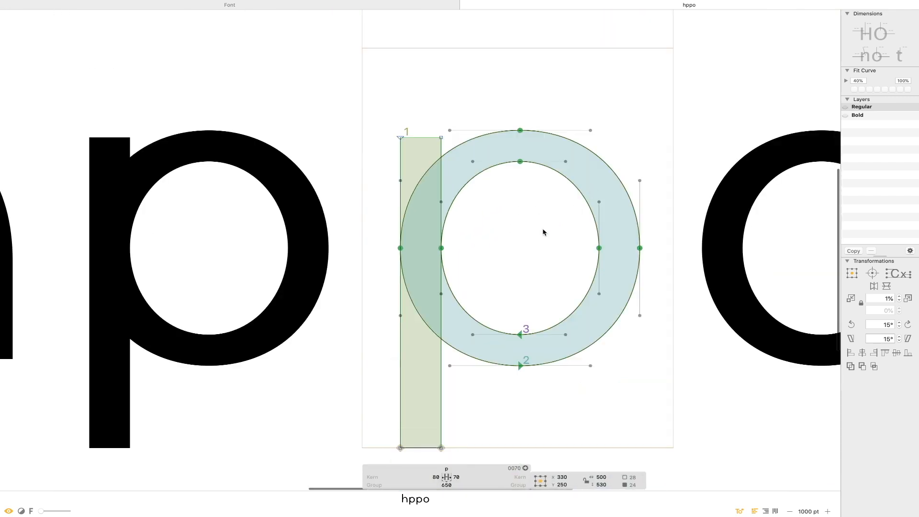
pyautogui.moveTo(503, 223); pyautogui.dragTo(395, 223)
pyautogui.press('super+minus')
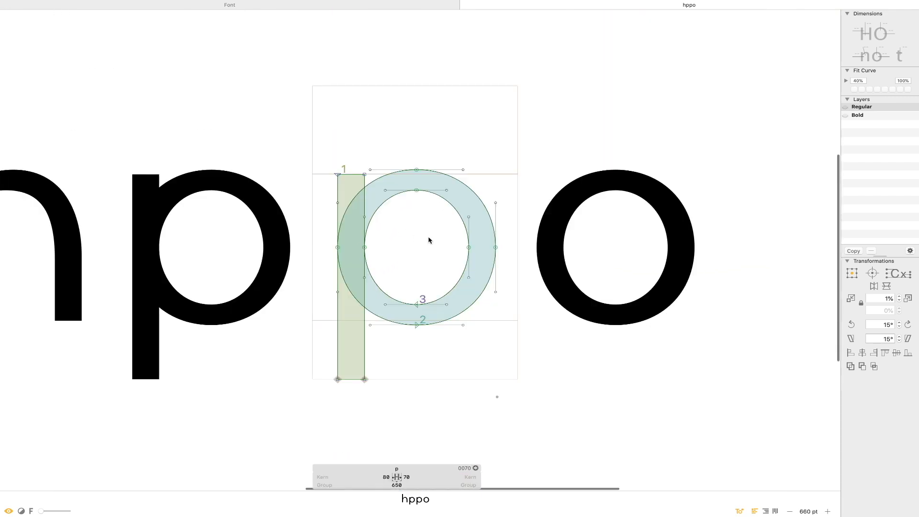
pyautogui.click(407, 477)
pyautogui.write('80')
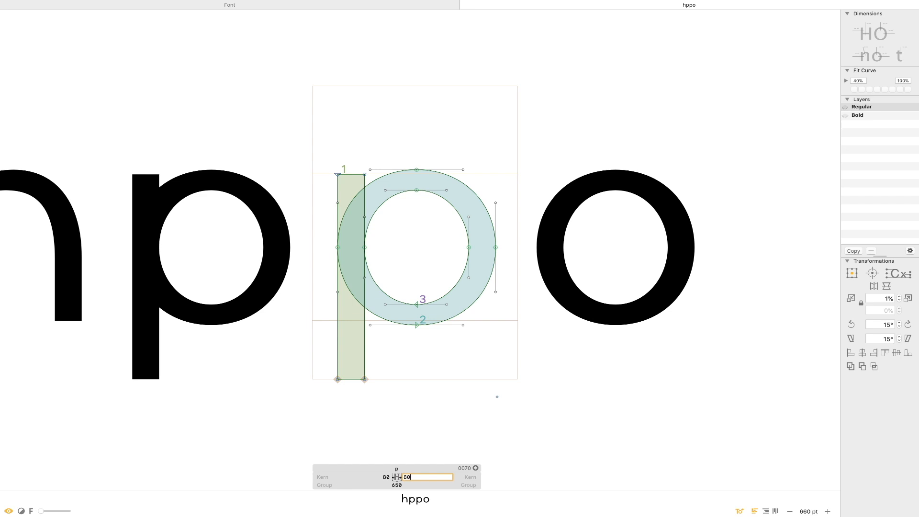
pyautogui.press('Return')
# Check the o's sidebearings and set the p's right sidebearing to 60 to match its round side.
pyautogui.doubleClick(641, 303)
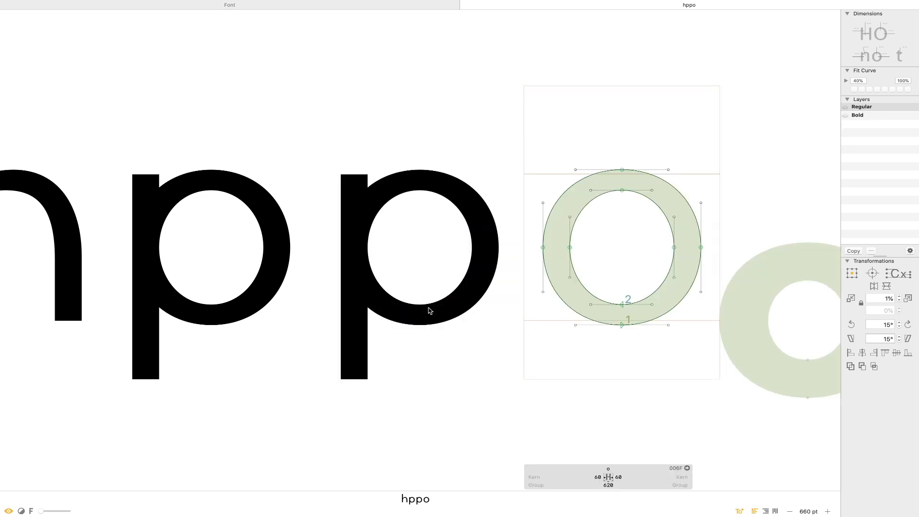
pyautogui.doubleClick(440, 287)
pyautogui.click(424, 477)
pyautogui.write('60')
pyautogui.press('Return')
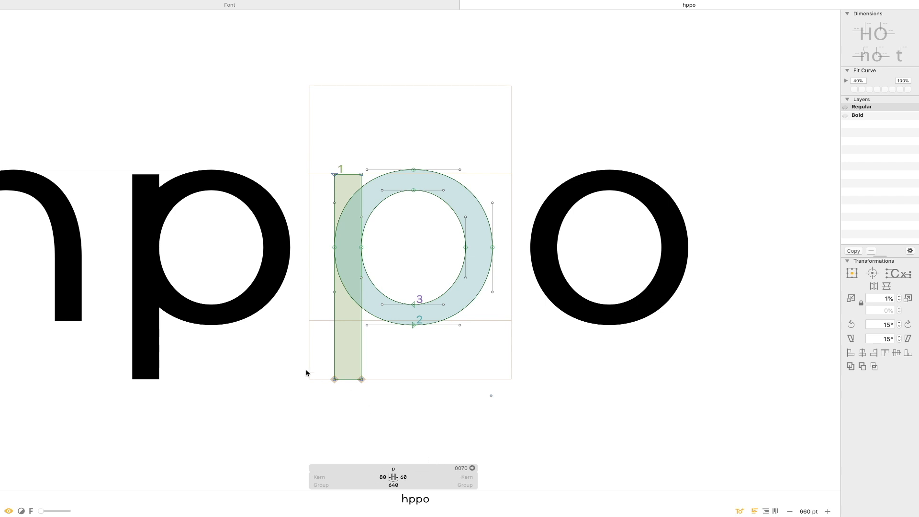
pyautogui.hscroll(-5, 254, 322)
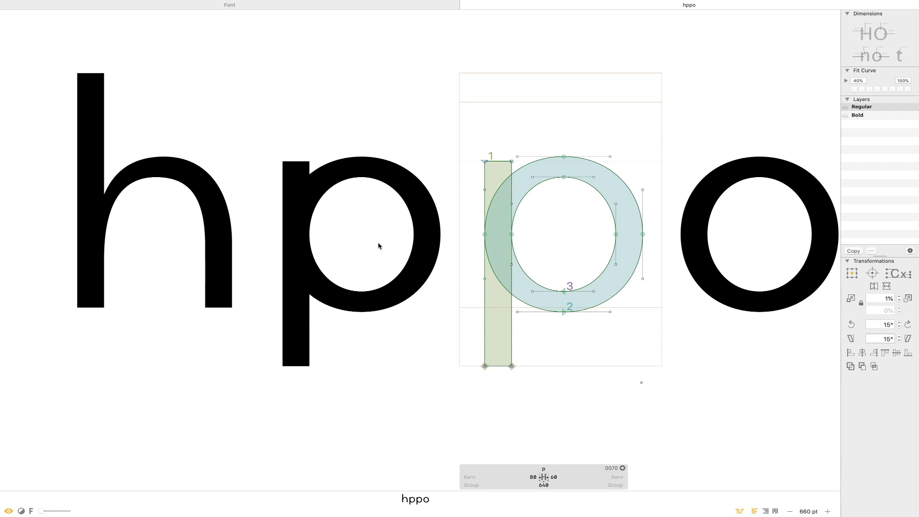
pyautogui.hscroll(4, 335, 204)
pyautogui.doubleClick(627, 239)
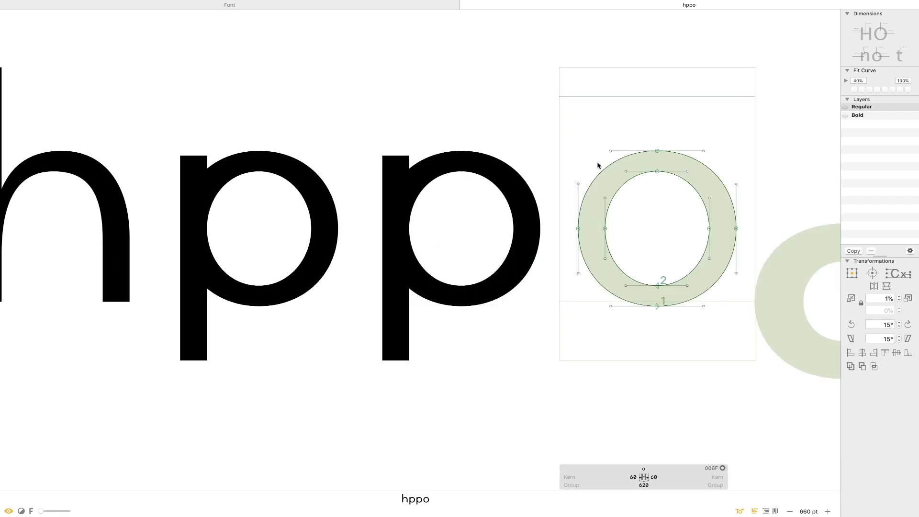
pyautogui.doubleClick(451, 253)
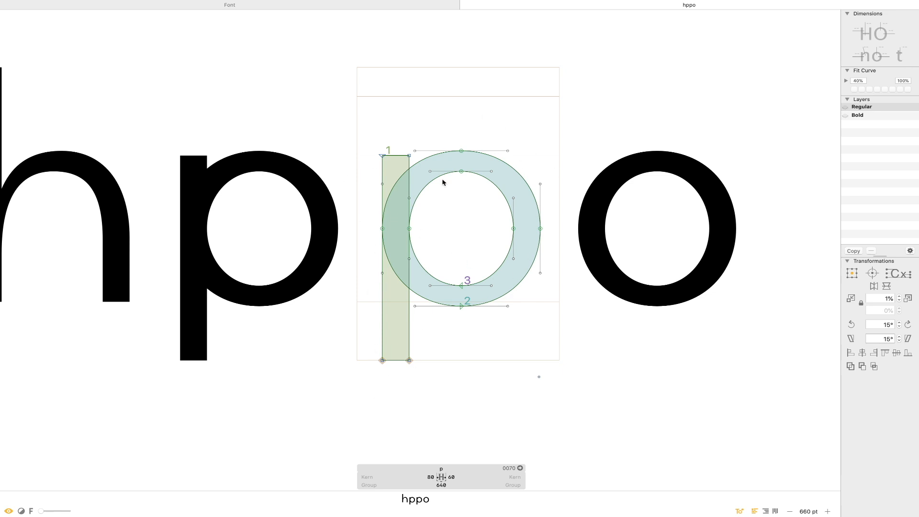
# Measure the p's bowl thickness at its base and outer side, and the thickness of its stem.
pyautogui.moveTo(596, 96); pyautogui.dragTo(307, 375)
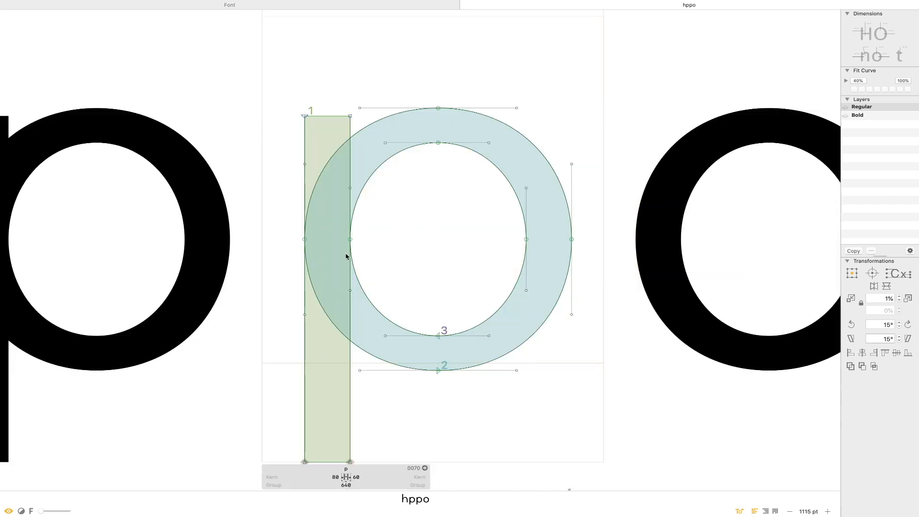
pyautogui.moveTo(400, 183); pyautogui.dragTo(515, 207)
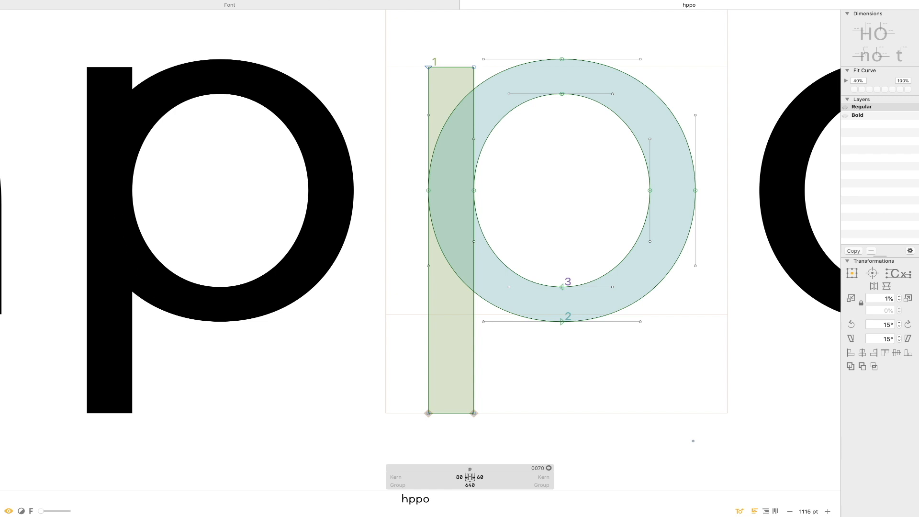
pyautogui.press('l')
pyautogui.moveTo(220, 279); pyautogui.dragTo(221, 341)
pyautogui.moveTo(307, 190); pyautogui.dragTo(379, 190)
pyautogui.moveTo(139, 193); pyautogui.dragTo(76, 201)
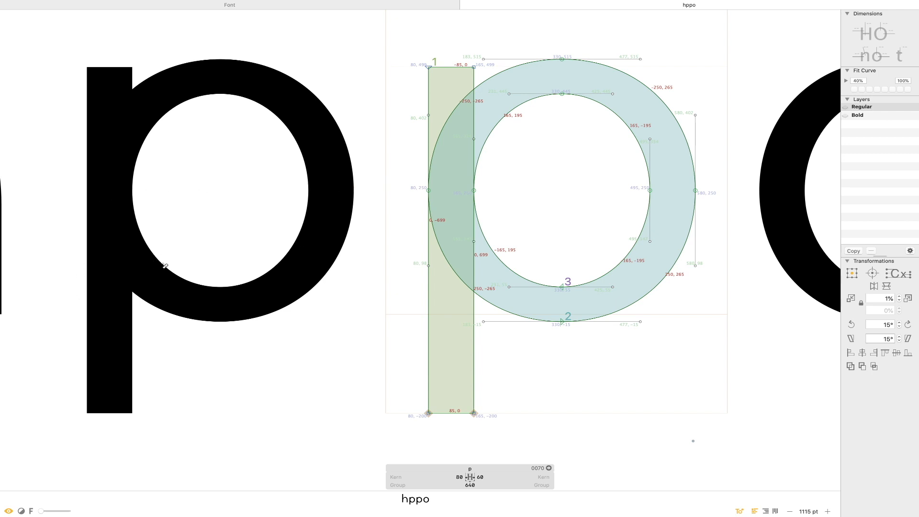
# Measure diagonally across the p's lower bowl and stem join, comparing it with the bowl's side thickness.
pyautogui.moveTo(163, 252); pyautogui.dragTo(61, 329)
pyautogui.moveTo(498, 232); pyautogui.dragTo(405, 312)
pyautogui.press('super+a')
pyautogui.moveTo(499, 228); pyautogui.dragTo(402, 345)
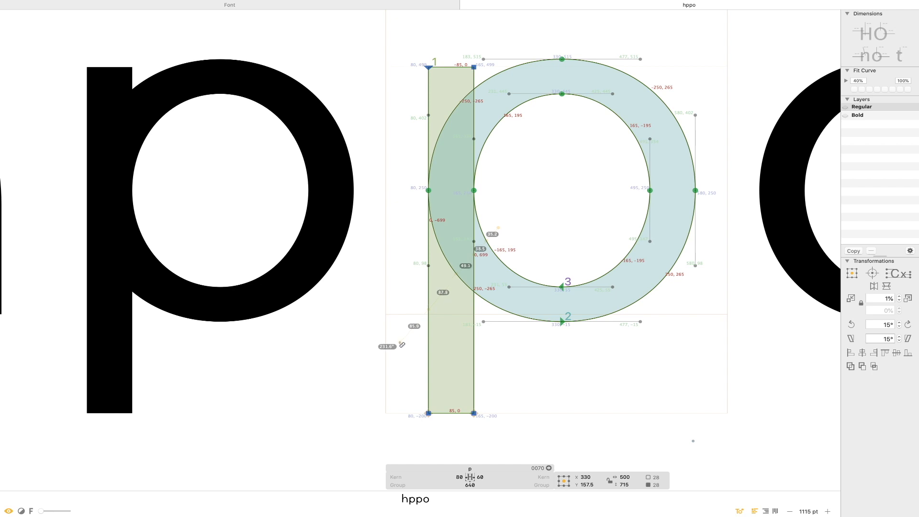
pyautogui.moveTo(402, 344); pyautogui.dragTo(402, 344)
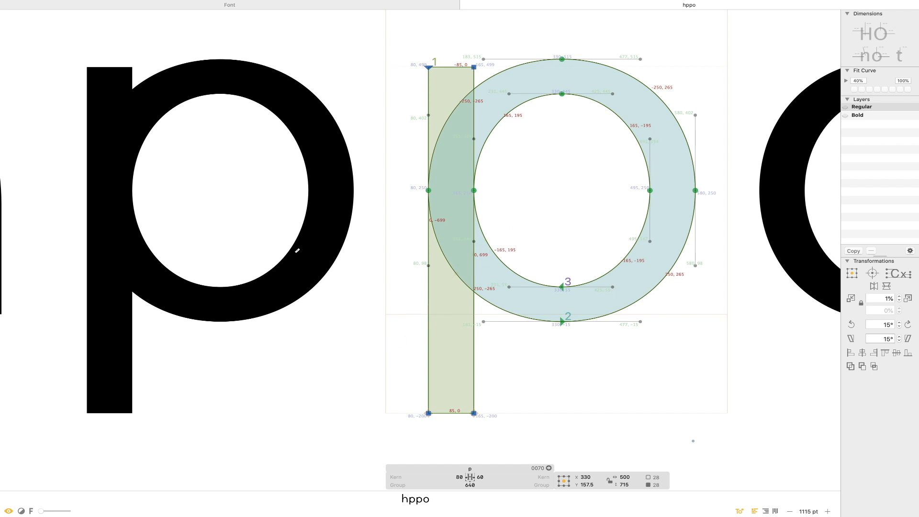
pyautogui.moveTo(159, 250); pyautogui.dragTo(71, 337)
pyautogui.moveTo(301, 190); pyautogui.dragTo(363, 193)
pyautogui.moveTo(163, 244); pyautogui.dragTo(68, 321)
pyautogui.press('v')
# Move the leftmost point of the p's outer bowl contour 40 units right to X 120.
pyautogui.moveTo(577, 201); pyautogui.dragTo(486, 228)
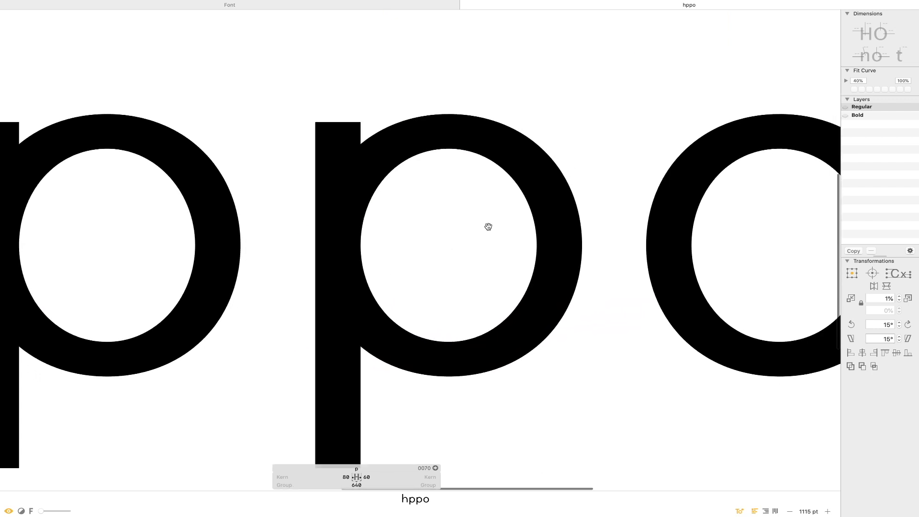
pyautogui.press('super+minus')
pyautogui.press('super+minus')
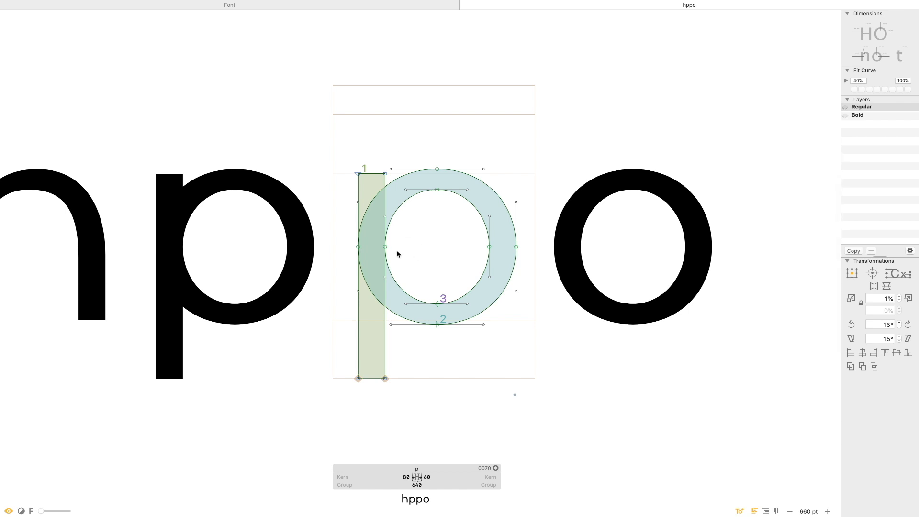
pyautogui.click(359, 247)
pyautogui.hotkey('shift', 'Right')
pyautogui.hotkey('shift', 'Right')
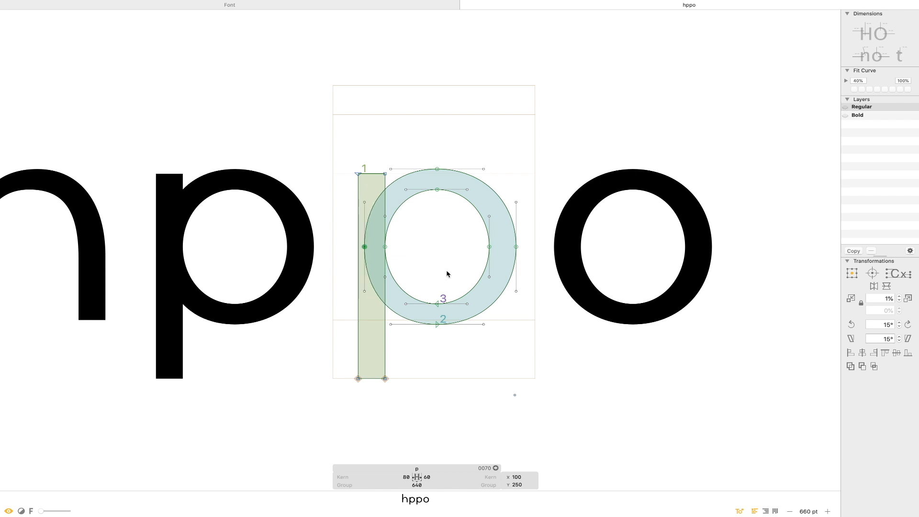
pyautogui.hotkey('shift', 'Right')
pyautogui.hotkey('shift', 'Right')
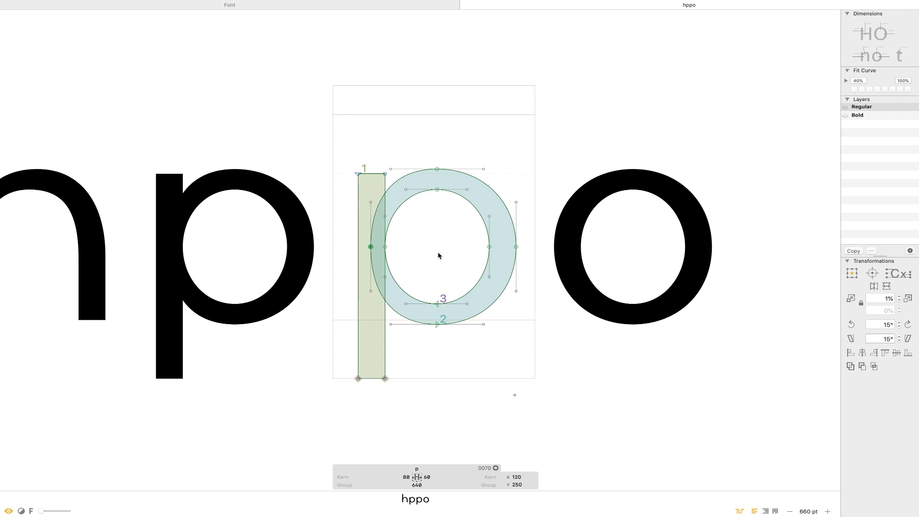
pyautogui.click(443, 257)
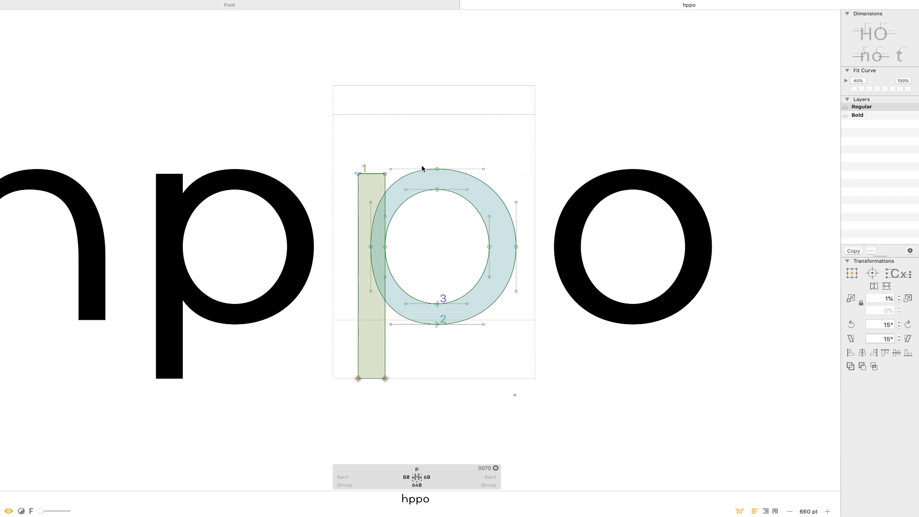
# Move the left handles of the outer bowl contour's top and bottom points right to X 213.
pyautogui.click(391, 170)
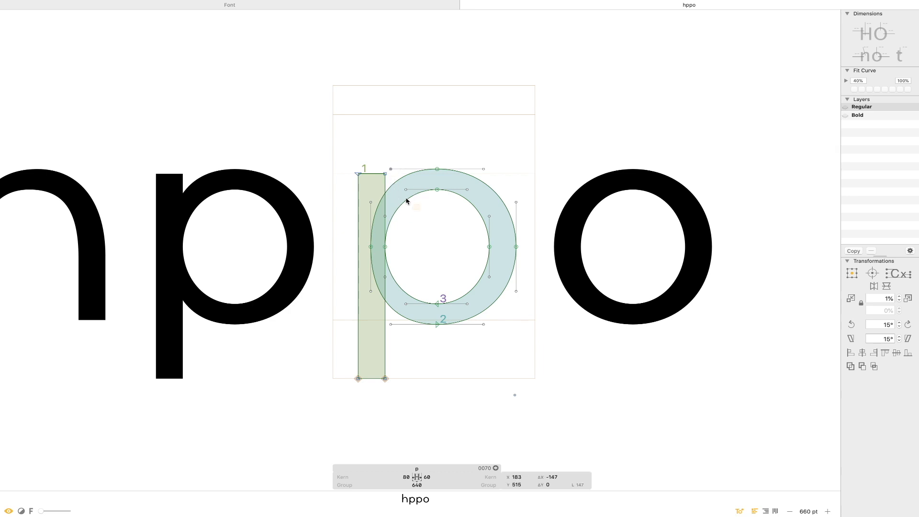
pyautogui.keyDown('shift'); pyautogui.click(390, 324); pyautogui.keyUp('shift')
pyautogui.hotkey('shift', 'Right')
pyautogui.hotkey('shift', 'Right')
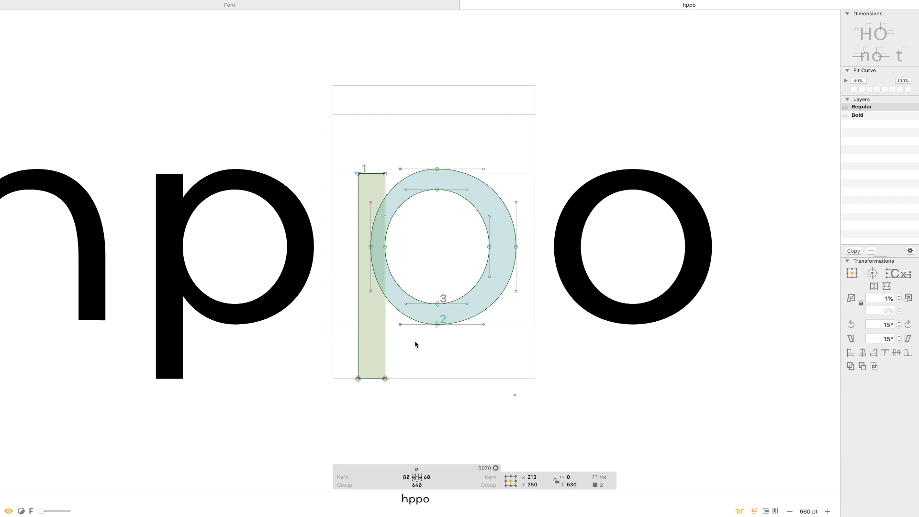
# Move the top and bottom points of the outer bowl contour 20 units right to X 350.
pyautogui.click(437, 169)
pyautogui.keyDown('shift'); pyautogui.click(437, 324); pyautogui.keyUp('shift')
pyautogui.press('Right')
pyautogui.press('Right')
pyautogui.press('Right')
pyautogui.press('Right')
pyautogui.press('Right')
pyautogui.press('Right')
pyautogui.press('Right')
pyautogui.press('Right')
pyautogui.press('Right')
pyautogui.press('Right')
pyautogui.press('Right')
pyautogui.press('Right')
pyautogui.press('Right')
pyautogui.press('Right')
pyautogui.press('Right')
pyautogui.press('Right')
pyautogui.press('Right')
pyautogui.press('Right')
pyautogui.press('Right')
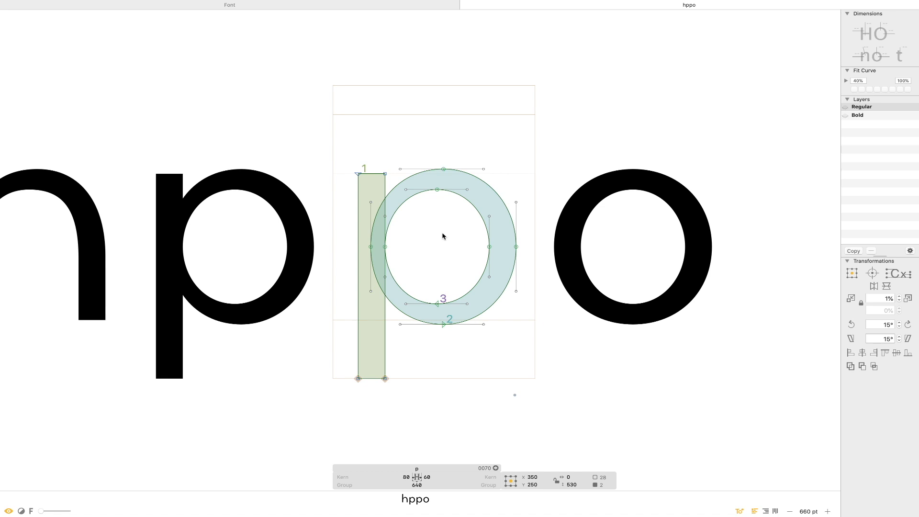
pyautogui.click(446, 259)
# Inspect the p beside its neighbours and measure the thickness where the reshaped bowl joins the stem.
pyautogui.press('super+minus')
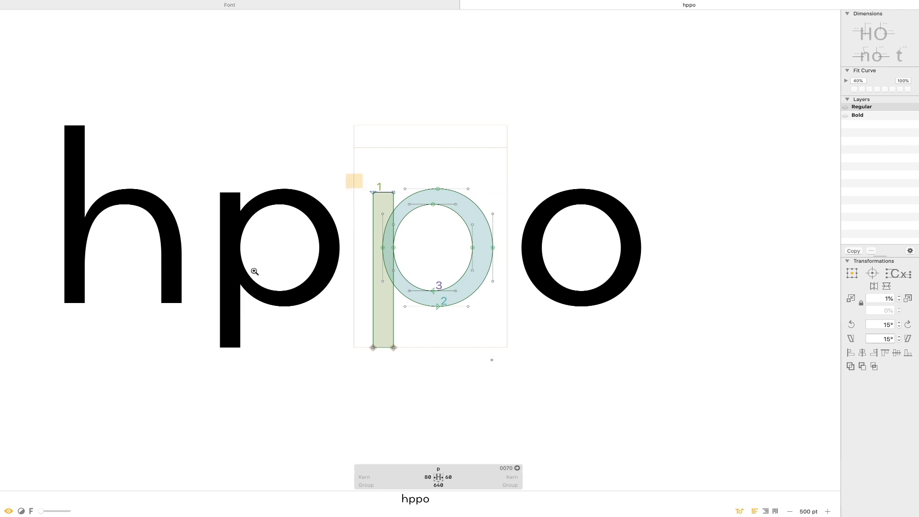
pyautogui.scroll(5, 252, 269)
pyautogui.press('l')
pyautogui.moveTo(491, 271); pyautogui.dragTo(427, 282)
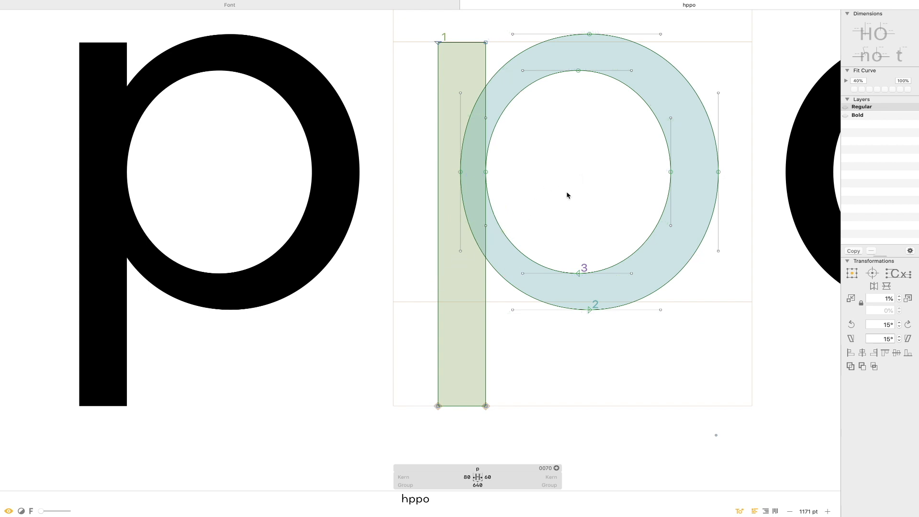
pyautogui.scroll(-5, 562, 206)
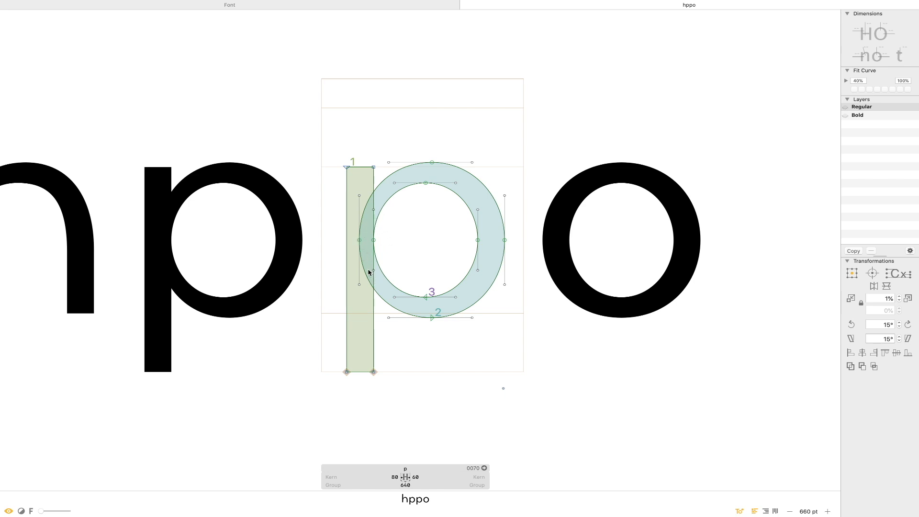
# Shift both bowl contours 20 units left, deeper into the stem, to X 330.
pyautogui.doubleClick(384, 214)
pyautogui.hotkey('shift', 'Left')
pyautogui.hotkey('shift', 'Left')
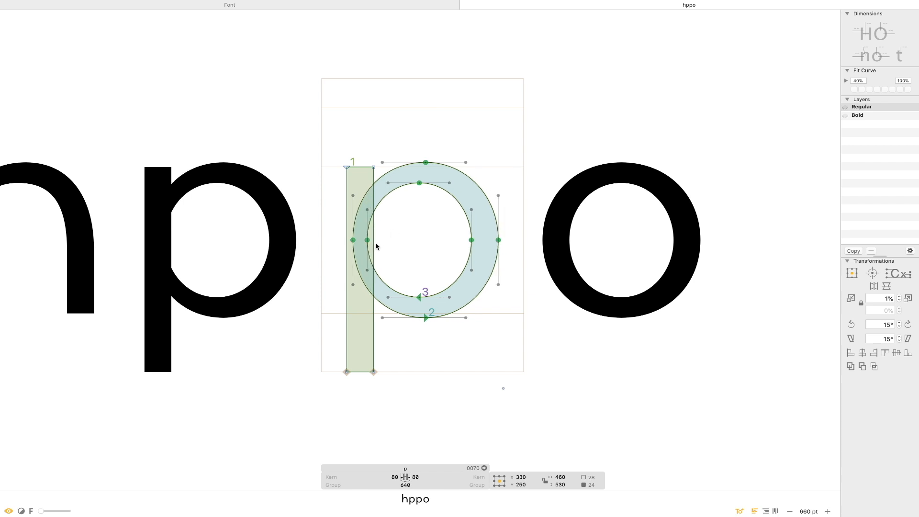
# Add a point on the stem's right edge at the bowl's mid-height and try pulling it inward.
pyautogui.click(374, 242)
pyautogui.moveTo(375, 242); pyautogui.dragTo(361, 242)
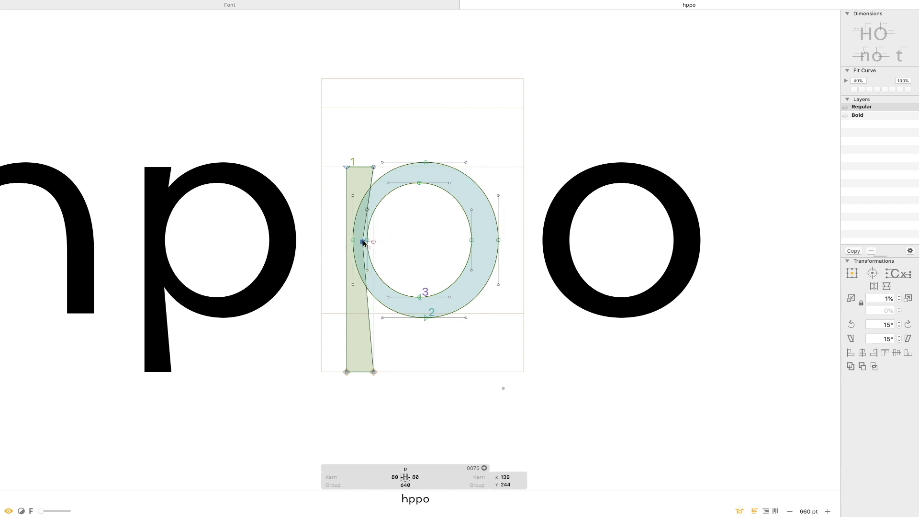
pyautogui.press('super+z')
# Add stem-edge points above and below the middle one, and pull the middle point left to notch the stem.
pyautogui.press('p')
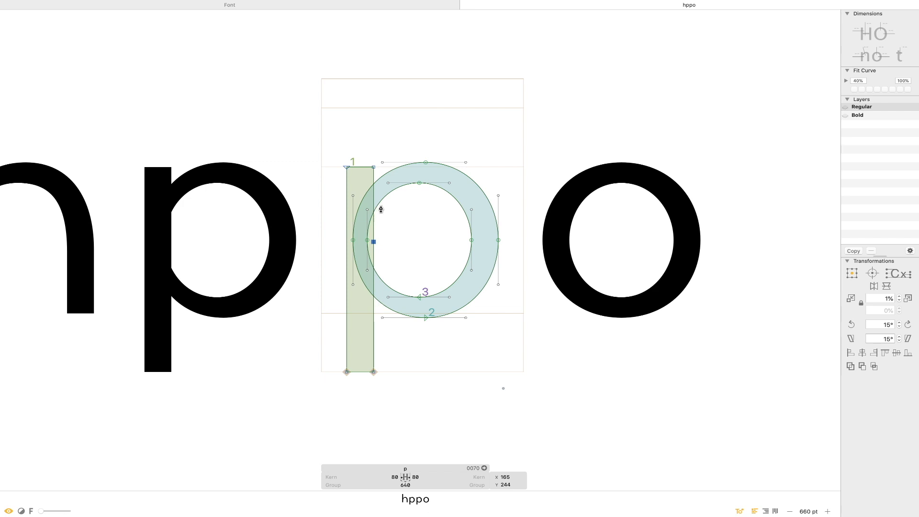
pyautogui.click(374, 200)
pyautogui.click(373, 283)
pyautogui.click(374, 243)
pyautogui.moveTo(374, 243); pyautogui.dragTo(358, 242)
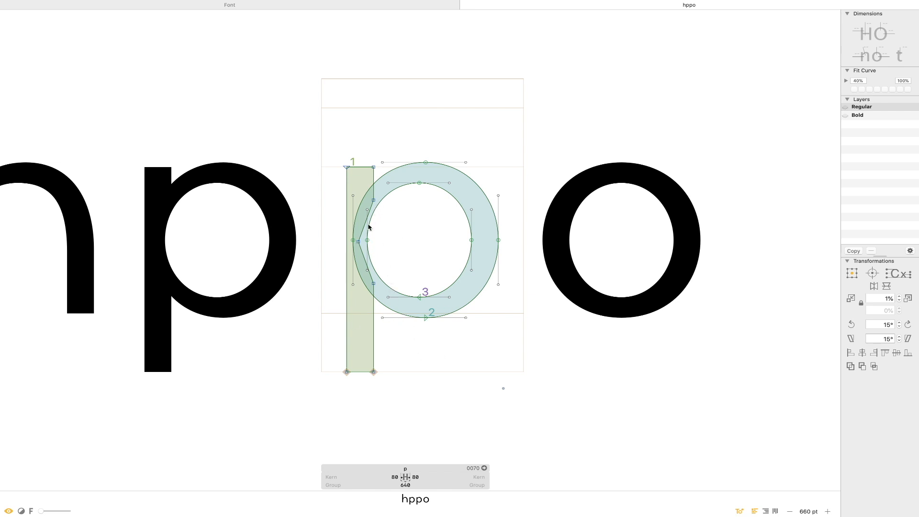
# Move both bowl contours and the stem's notch point 15 units right, giving a right sidebearing of 65.
pyautogui.click(405, 173)
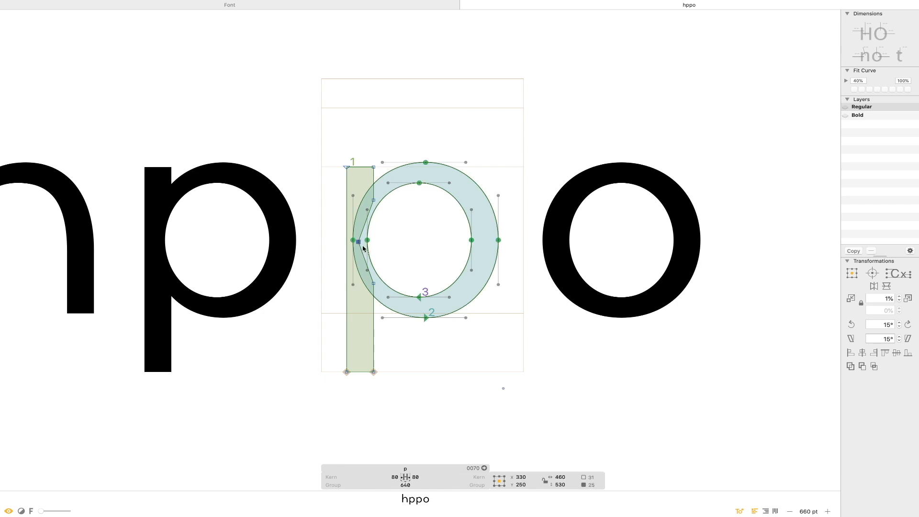
pyautogui.hotkey('shift', 'Right')
pyautogui.hotkey('shift', 'Right')
pyautogui.hotkey('shift', 'Left')
pyautogui.press('Right')
pyautogui.press('Right')
pyautogui.press('Right')
pyautogui.press('Right')
pyautogui.press('Right')
pyautogui.click(427, 251)
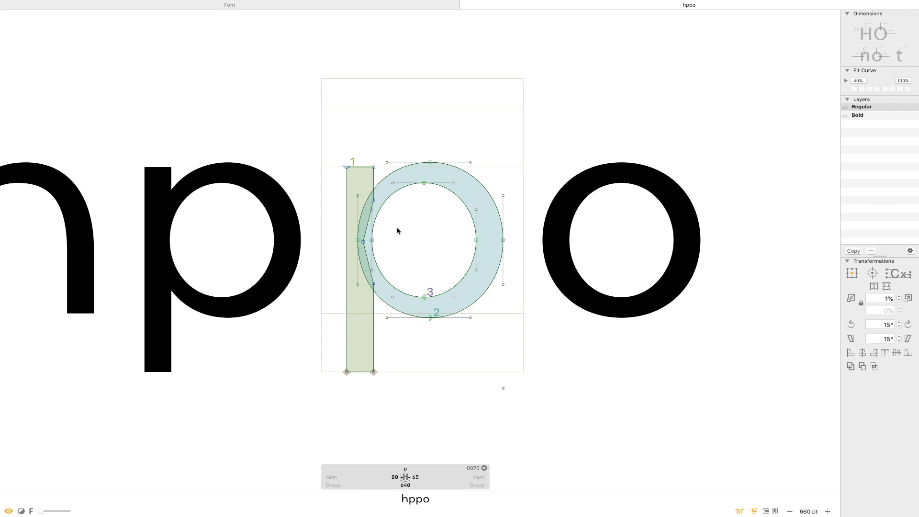
# Examine the p's shape and spacing beside the h and o at small and large sizes.
pyautogui.scroll(-10, 395, 249)
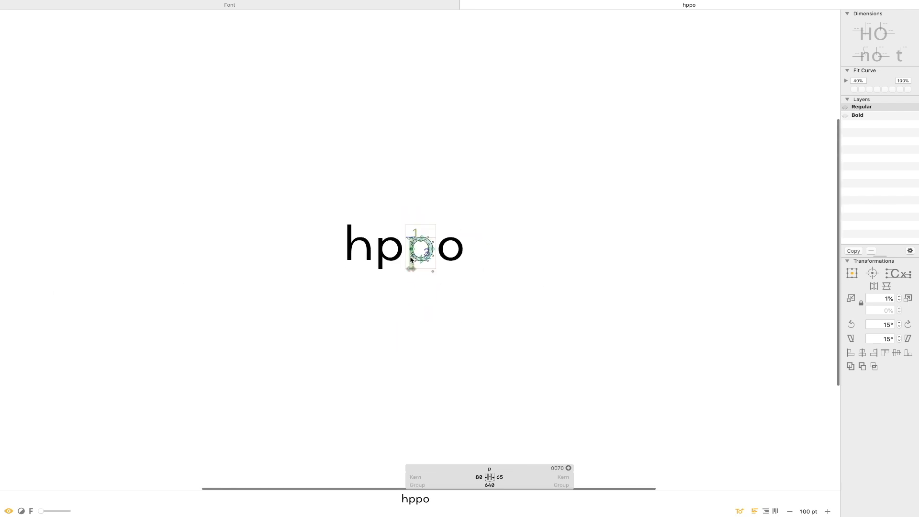
pyautogui.scroll(8, 425, 295)
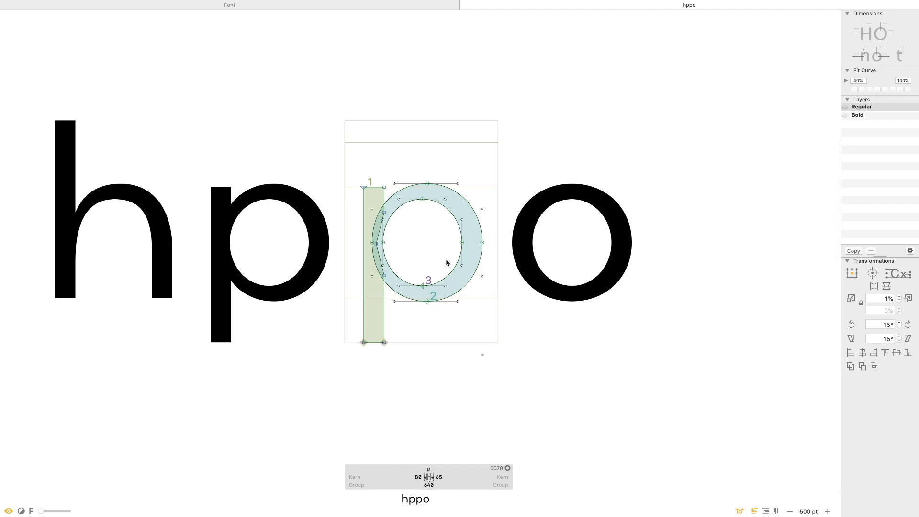
pyautogui.doubleClick(503, 320)
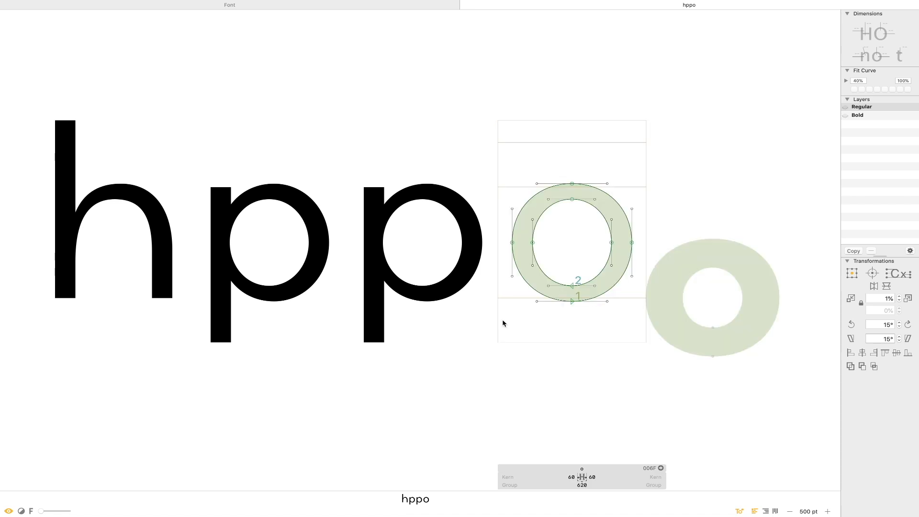
pyautogui.press('Escape')
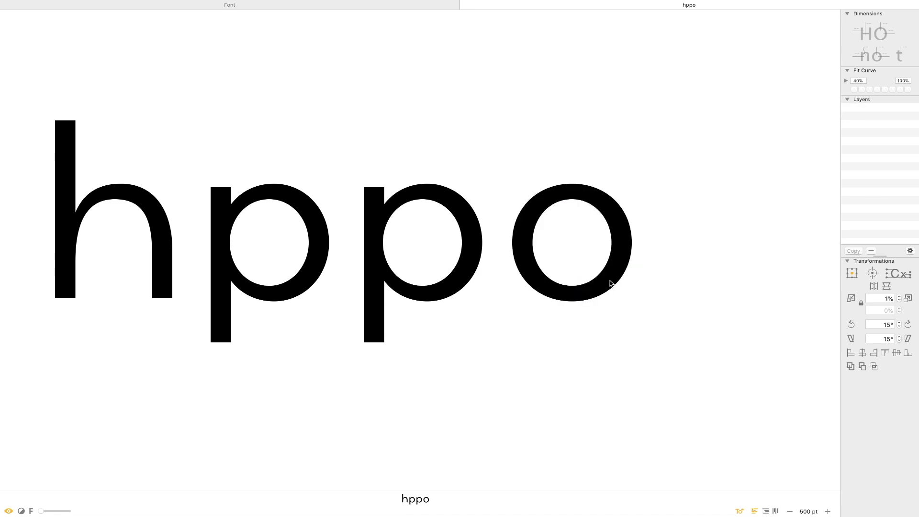
pyautogui.press('super+minus')
pyautogui.press('super+minus')
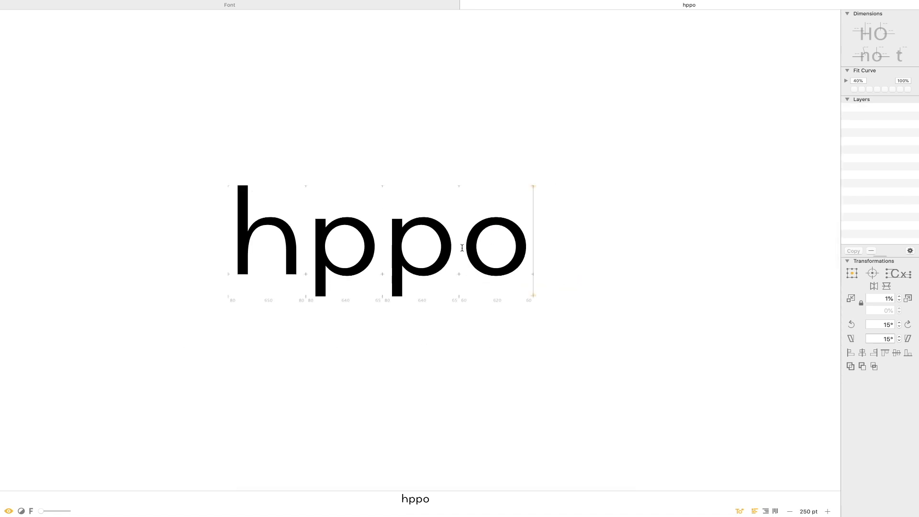
pyautogui.press('super+space')
pyautogui.moveTo(530, 150); pyautogui.dragTo(152, 364)
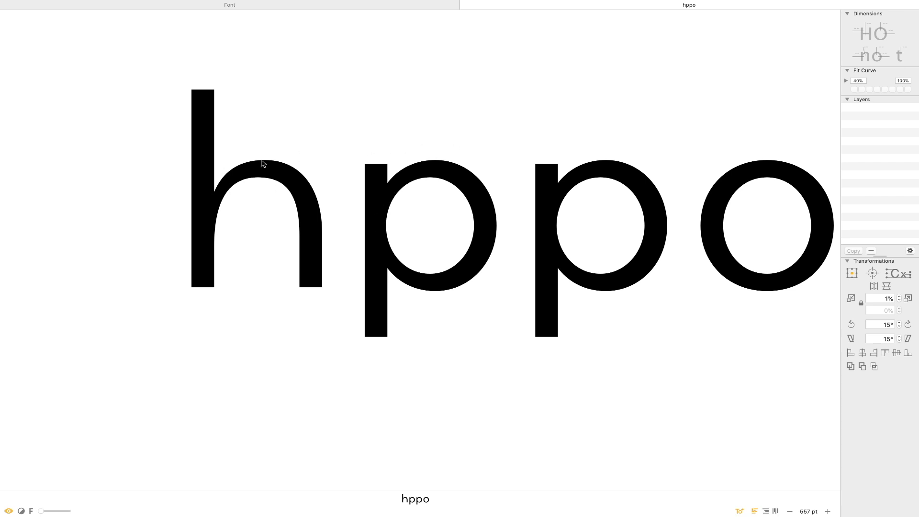
# Copy all of the p's contours and paste them over the h's outlines for comparison.
pyautogui.doubleClick(411, 184)
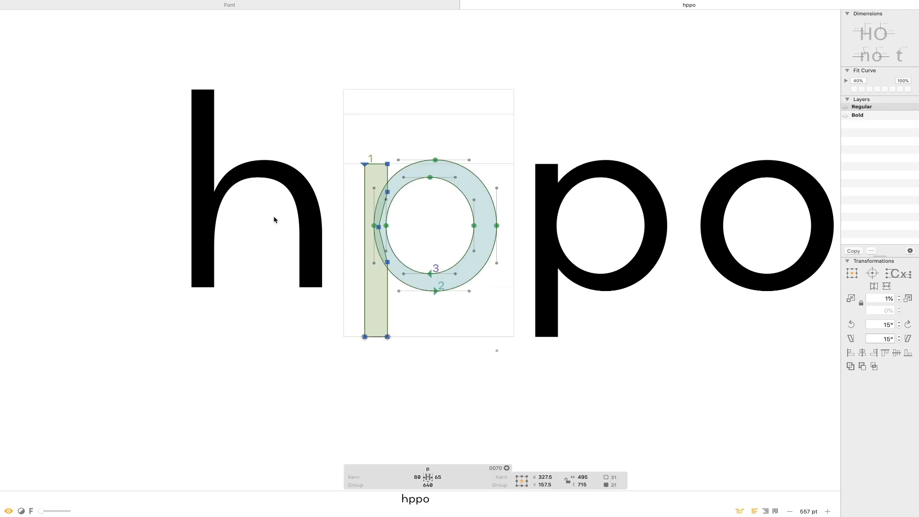
pyautogui.doubleClick(304, 207)
pyautogui.press('super+v')
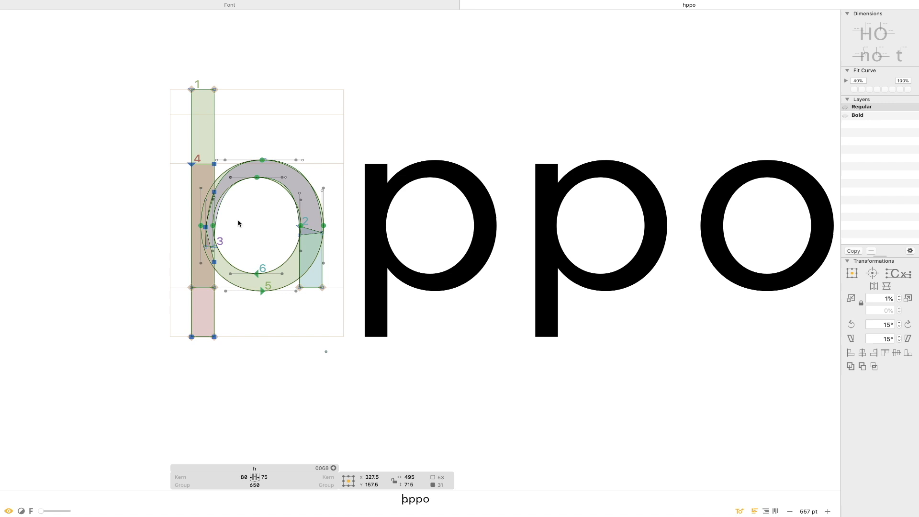
pyautogui.click(238, 246)
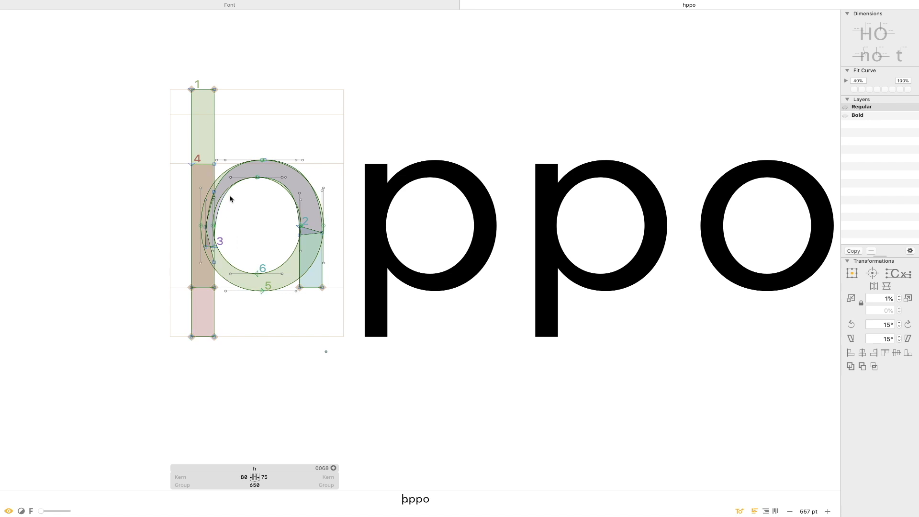
# Try adjusting the lower-left end points of the h's arch contour where it overlaps the stem.
pyautogui.moveTo(353, 106); pyautogui.dragTo(96, 355)
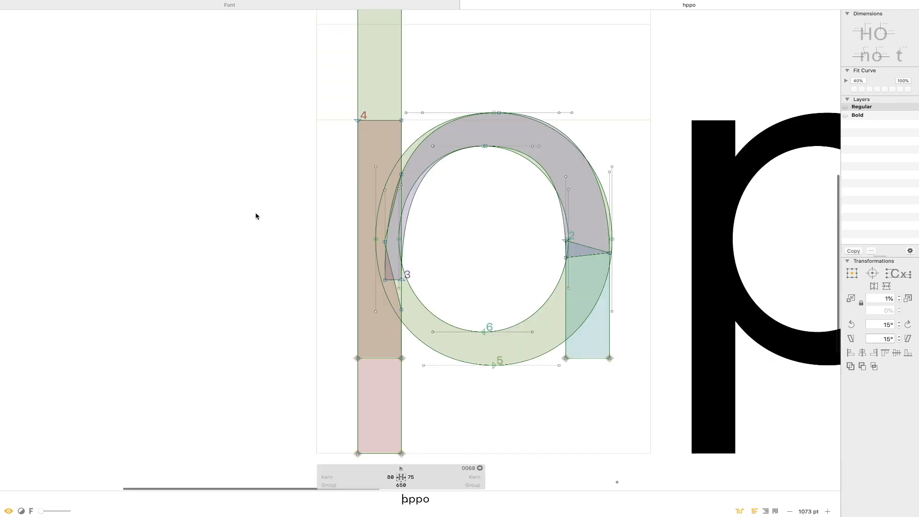
pyautogui.moveTo(401, 280); pyautogui.dragTo(384, 272)
pyautogui.press('super+z')
pyautogui.keyDown('shift'); pyautogui.click(385, 281); pyautogui.keyUp('shift')
pyautogui.press('super+z')
pyautogui.click(440, 258)
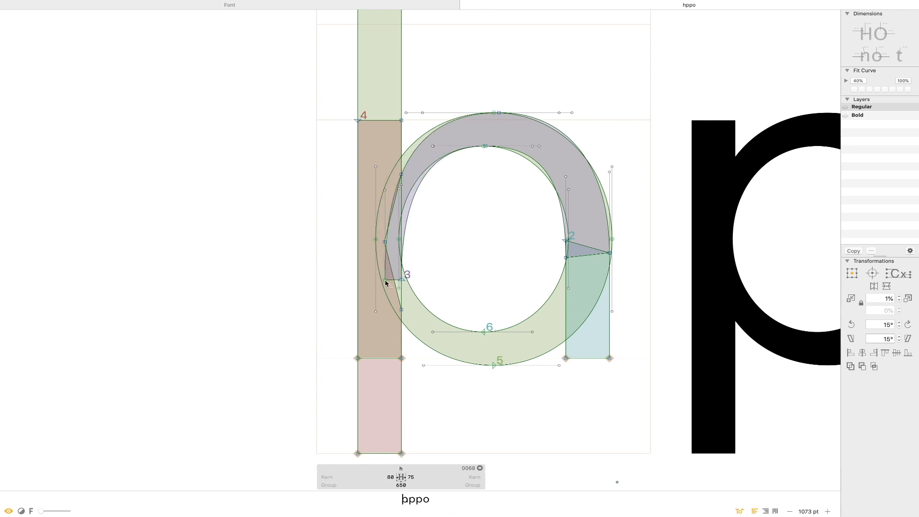
pyautogui.click(385, 281)
pyautogui.hotkey('shift', 'Up')
pyautogui.hotkey('shift', 'Down')
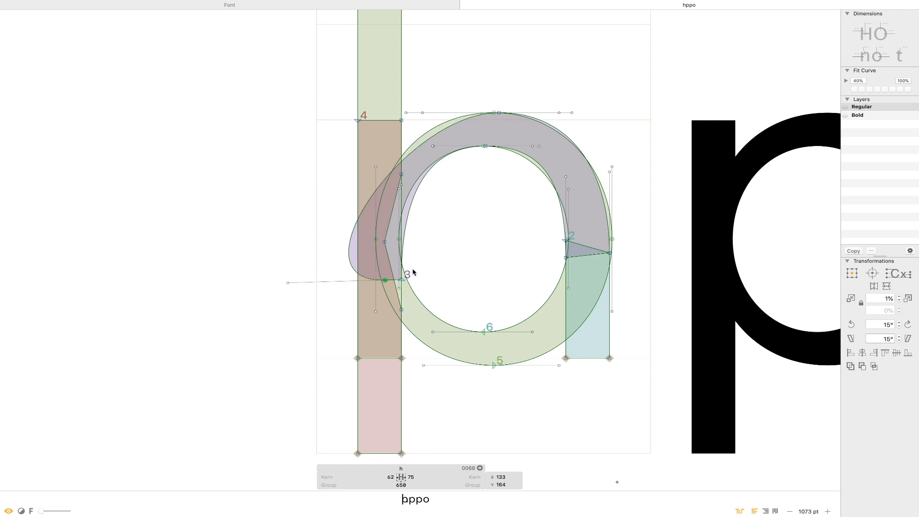
pyautogui.press('super+z')
pyautogui.click(450, 266)
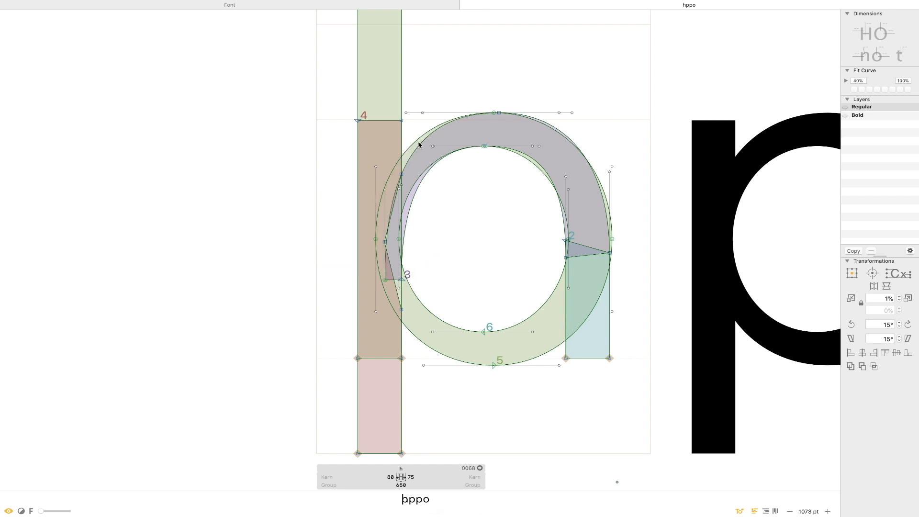
# Try pulling the lower-left end point of the h's arch outward into a curved bulge, and undo the change.
pyautogui.click(381, 282)
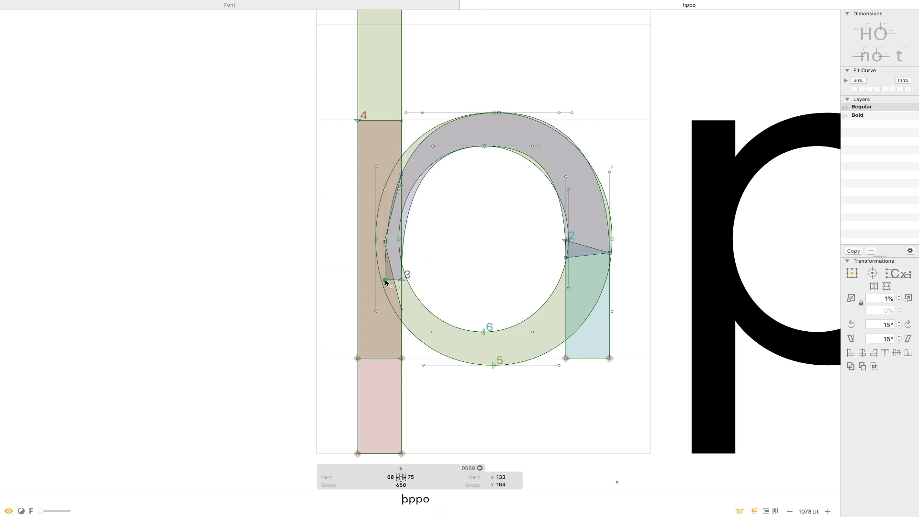
pyautogui.moveTo(381, 282); pyautogui.dragTo(376, 278)
pyautogui.moveTo(280, 262)
pyautogui.mouseDown()
pyautogui.moveTo(342, 232)
pyautogui.moveTo(339, 221)
pyautogui.moveTo(293, 267)
pyautogui.mouseUp()
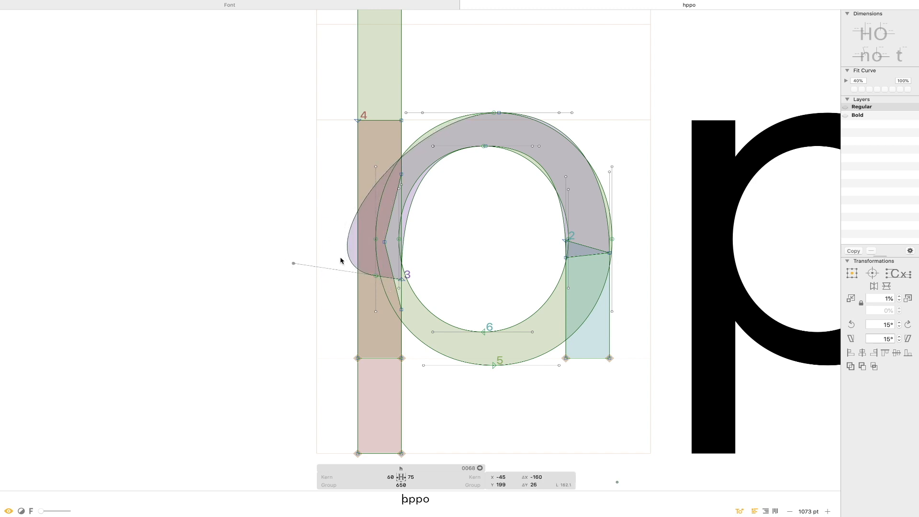
pyautogui.press('super+z')
pyautogui.press('super+z')
pyautogui.click(459, 271)
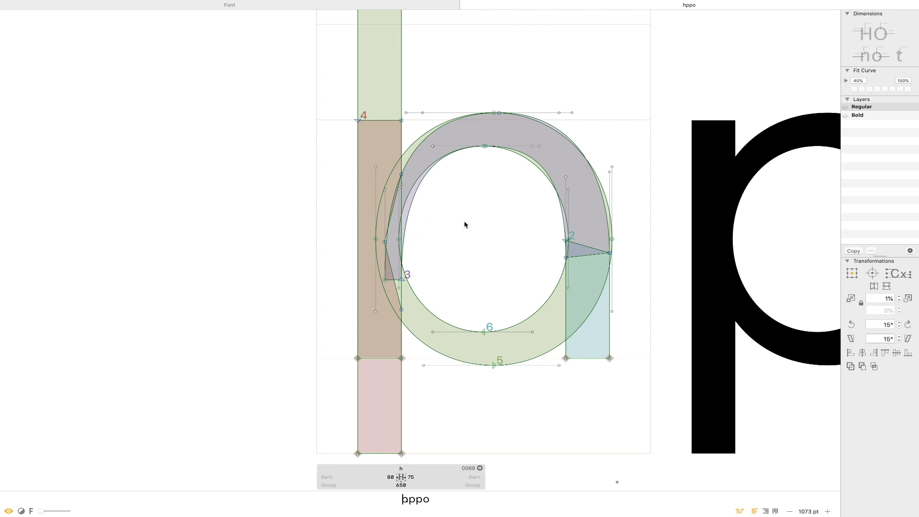
pyautogui.press('super+shift+z')
pyautogui.press('super+z')
# Delete the pasted p stem and bowl contours from the h, leaving only its original outlines.
pyautogui.scroll(-1, 431, 225)
pyautogui.scroll(-3, 408, 196)
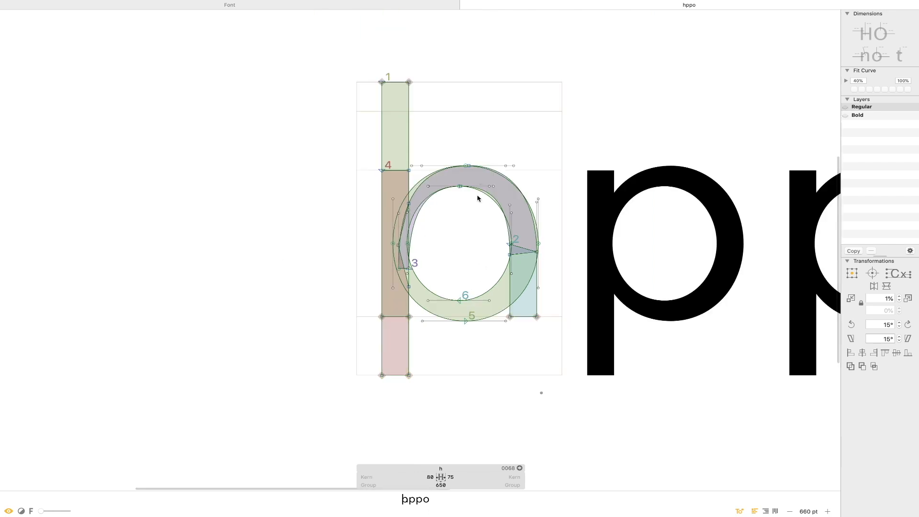
pyautogui.doubleClick(398, 170)
pyautogui.press('Delete')
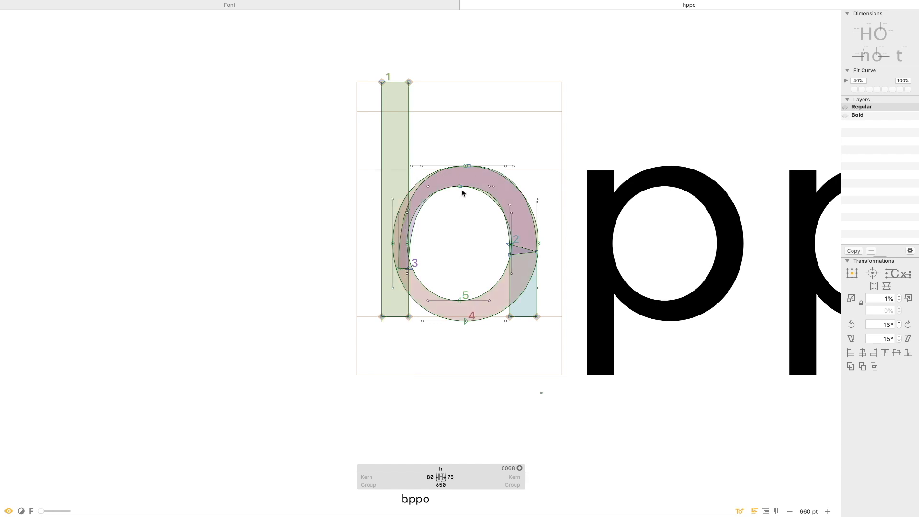
pyautogui.doubleClick(447, 300)
pyautogui.press('Delete')
pyautogui.scroll(-3, 632, 264)
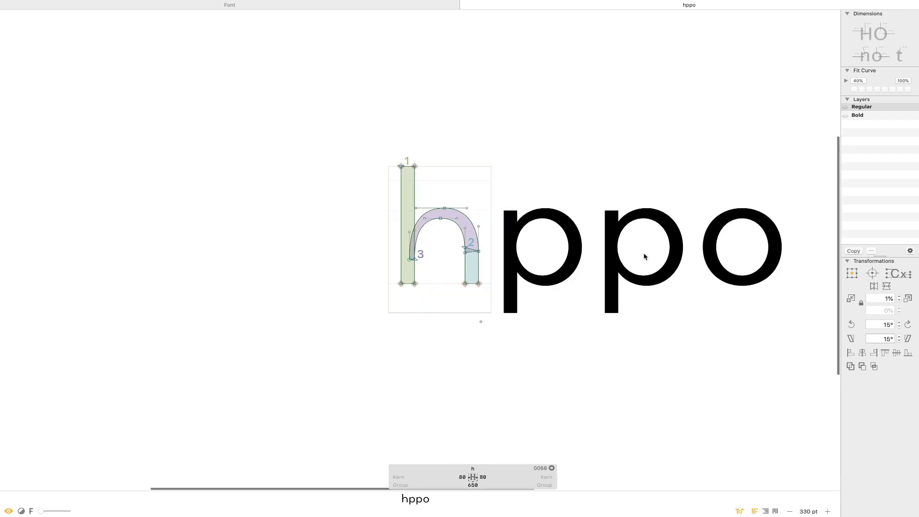
# Replace the o at the end of the sample text with qq.
pyautogui.press('Escape')
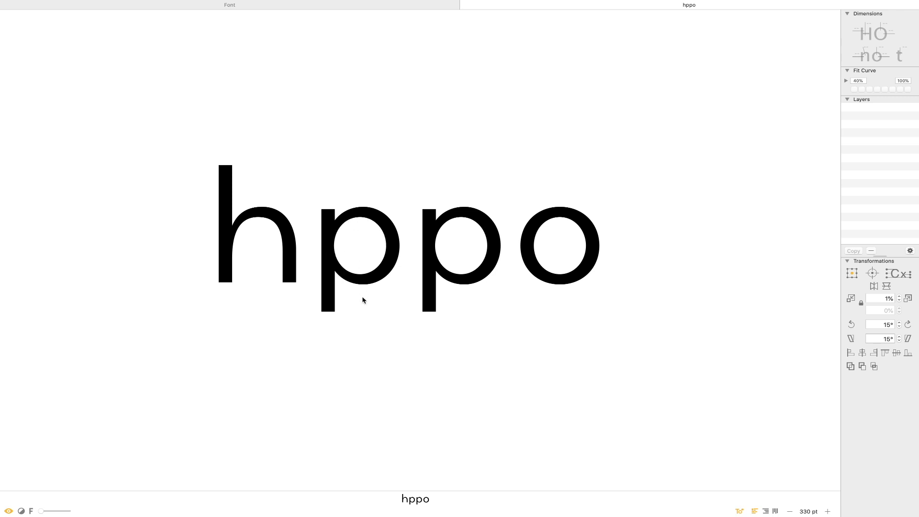
pyautogui.press('super+minus')
pyautogui.press('super+minus')
pyautogui.press('super+minus')
pyautogui.press('t')
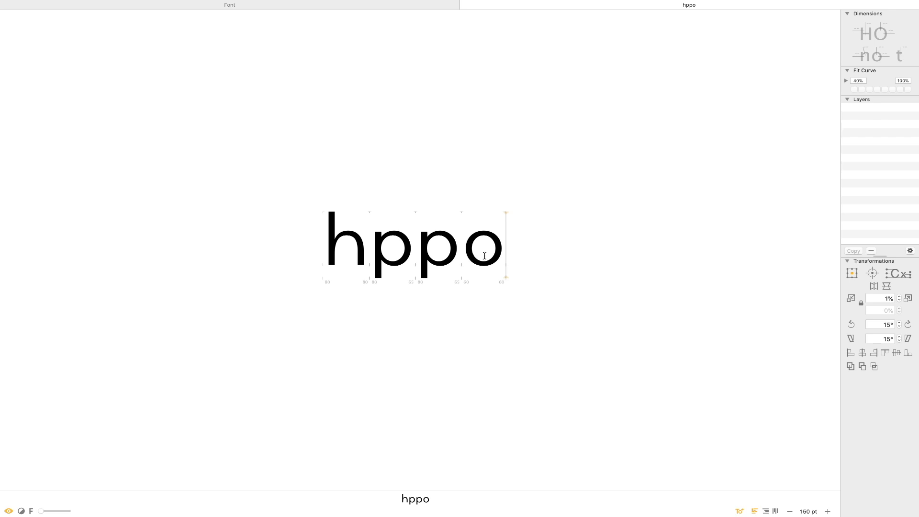
pyautogui.press('BackSpace')
pyautogui.write('qqq')
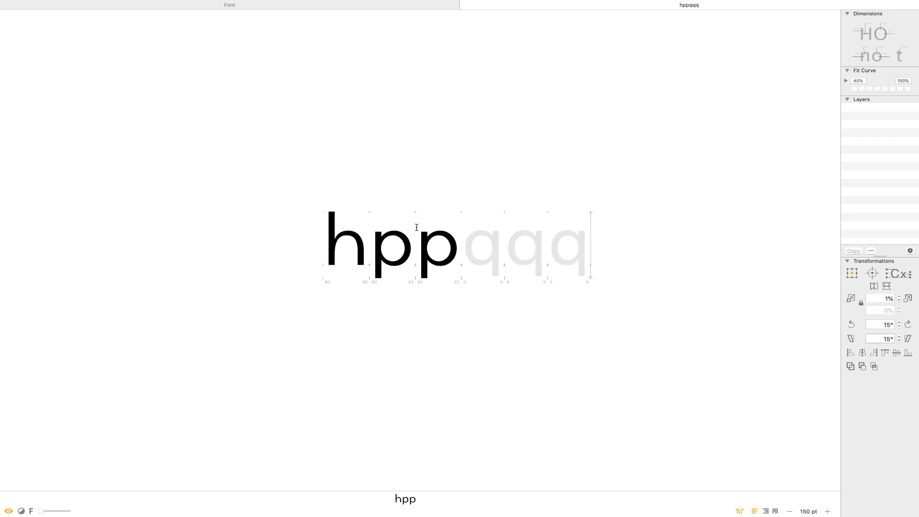
pyautogui.press('BackSpace')
pyautogui.press('super+plus')
pyautogui.press('super+plus')
pyautogui.press('super+plus')
pyautogui.press('super+plus')
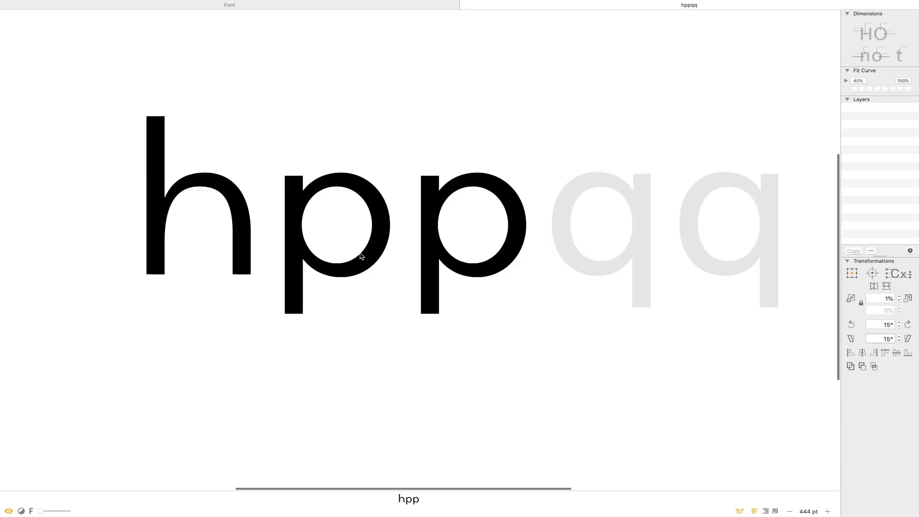
# Paste the p's contours into the empty q glyph and flip them horizontally.
pyautogui.doubleClick(454, 203)
pyautogui.doubleClick(641, 230)
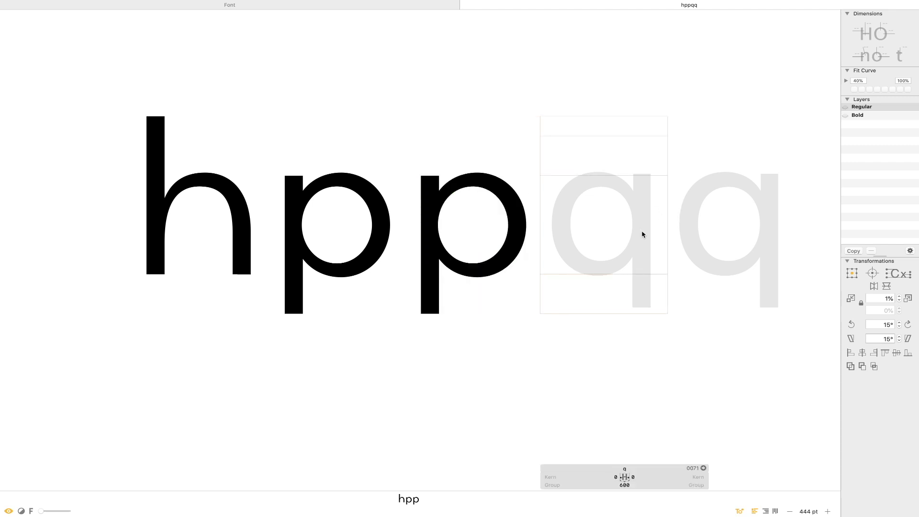
pyautogui.press('super+v')
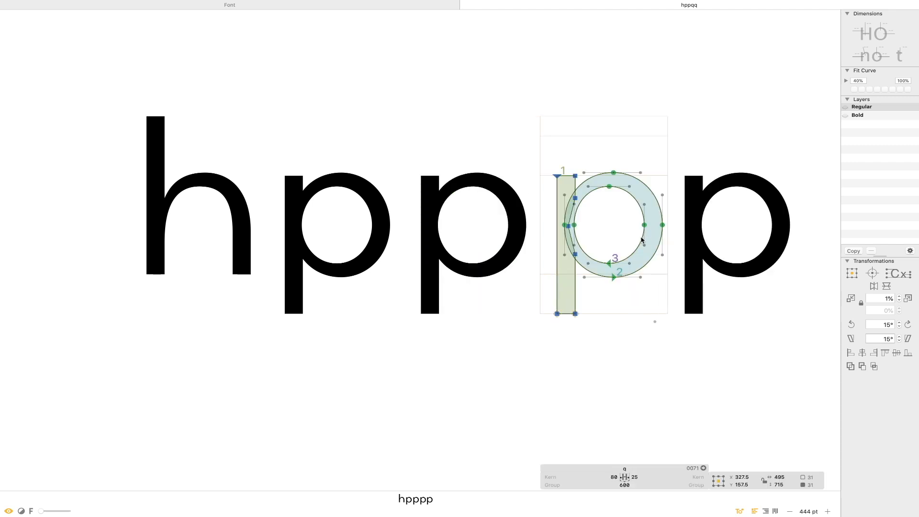
pyautogui.click(875, 287)
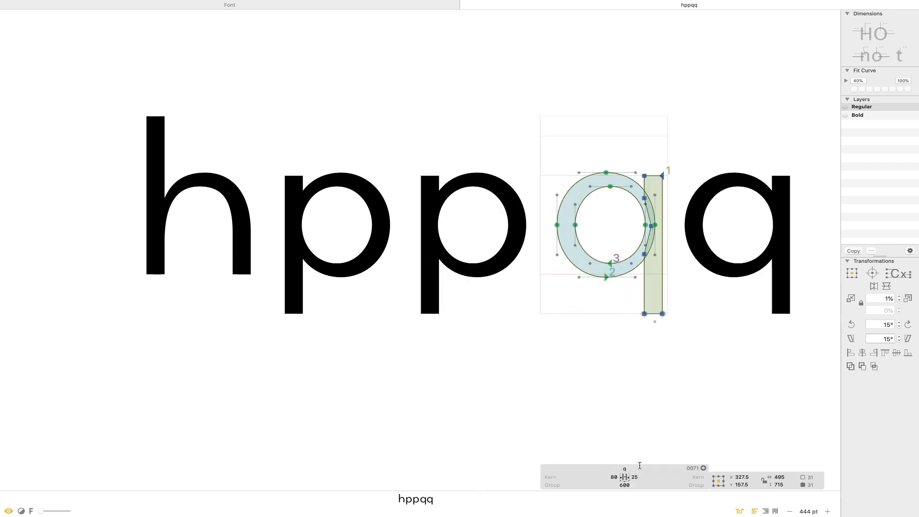
# Set the q's left sidebearing to 60 and right sidebearing to 80.
pyautogui.click(607, 475)
pyautogui.press('Tab')
pyautogui.hotkey('shift', 'Tab')
pyautogui.write('60')
pyautogui.press('Tab')
pyautogui.write('80')
pyautogui.press('Return')
pyautogui.hscroll(5, 686, 182)
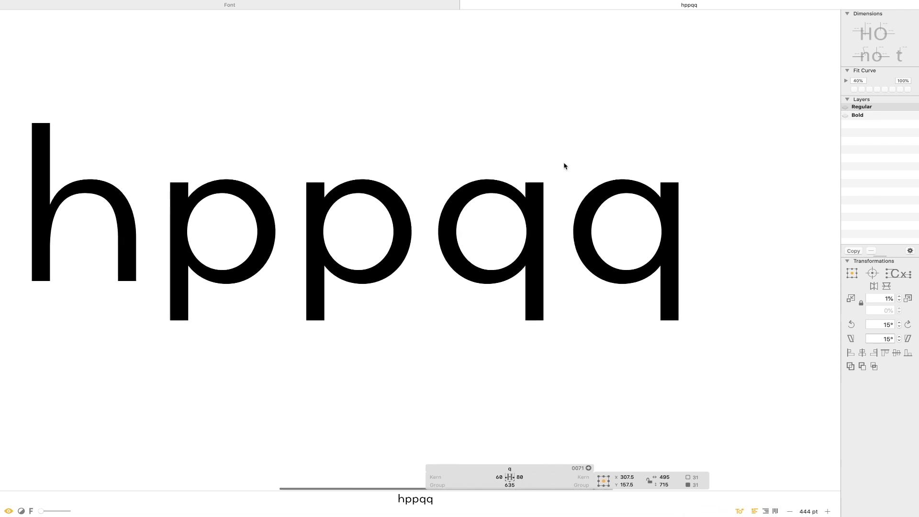
# Examine the finished q and measure the widths and point coordinates of its bowl and stem.
pyautogui.press('Escape')
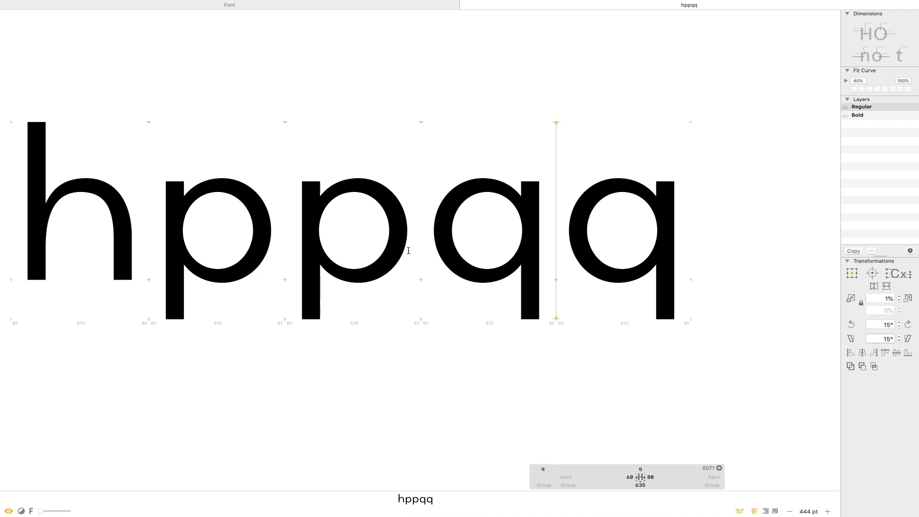
pyautogui.press('Escape')
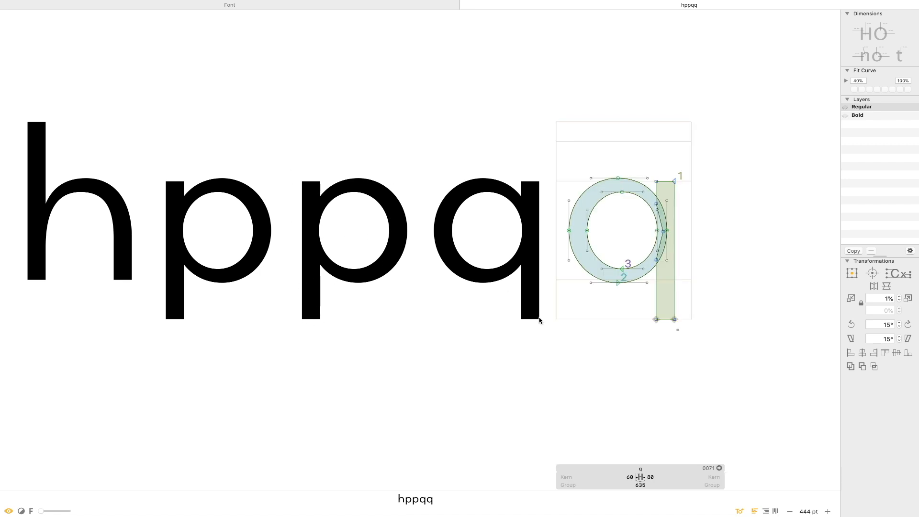
pyautogui.doubleClick(540, 318)
pyautogui.press('l')
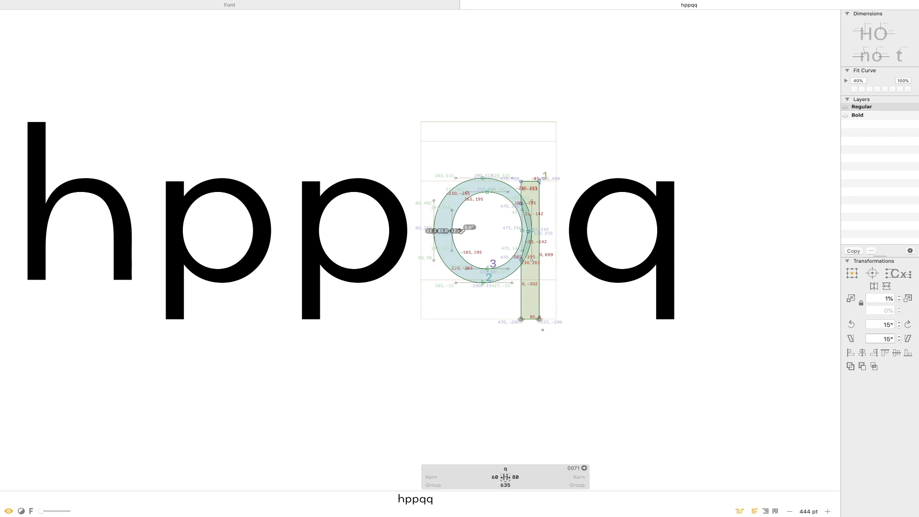
pyautogui.press('v')
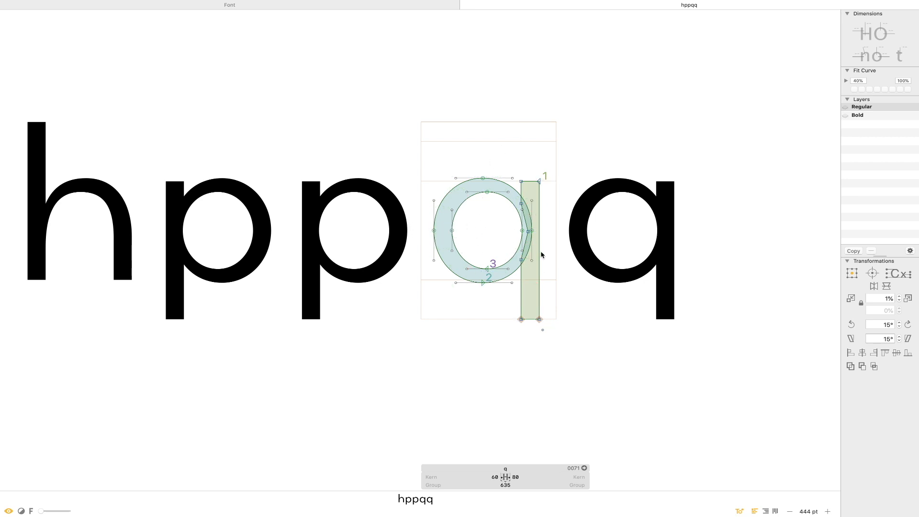
# Append bb to the end of the sample text.
pyautogui.press('t')
pyautogui.click(694, 280)
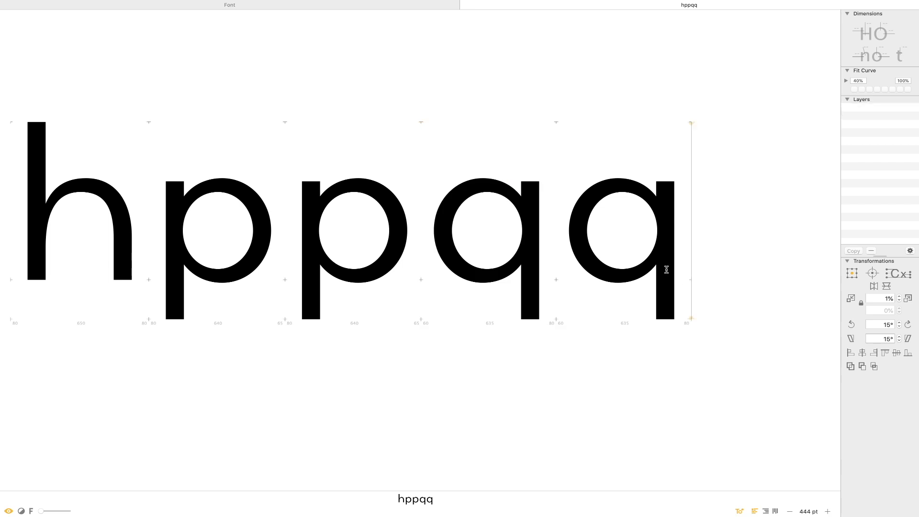
pyautogui.press('super+minus')
pyautogui.press('super+minus')
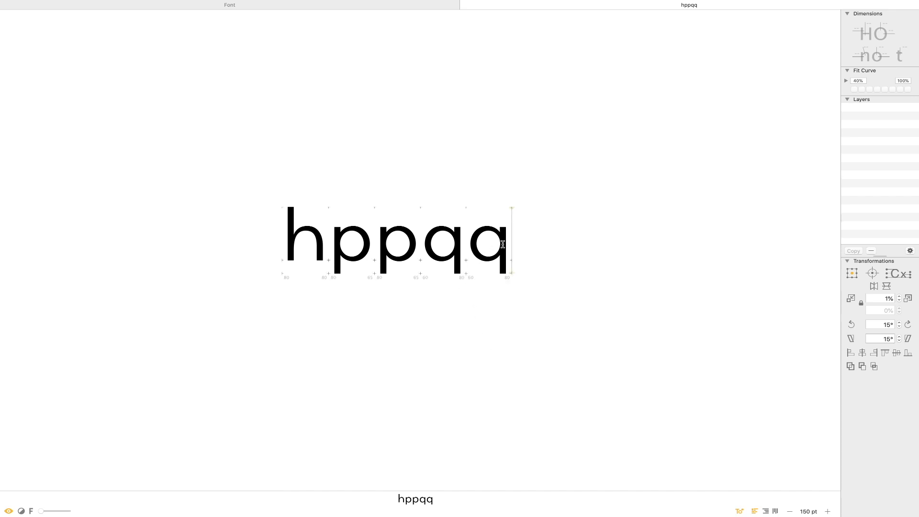
pyautogui.write('bb')
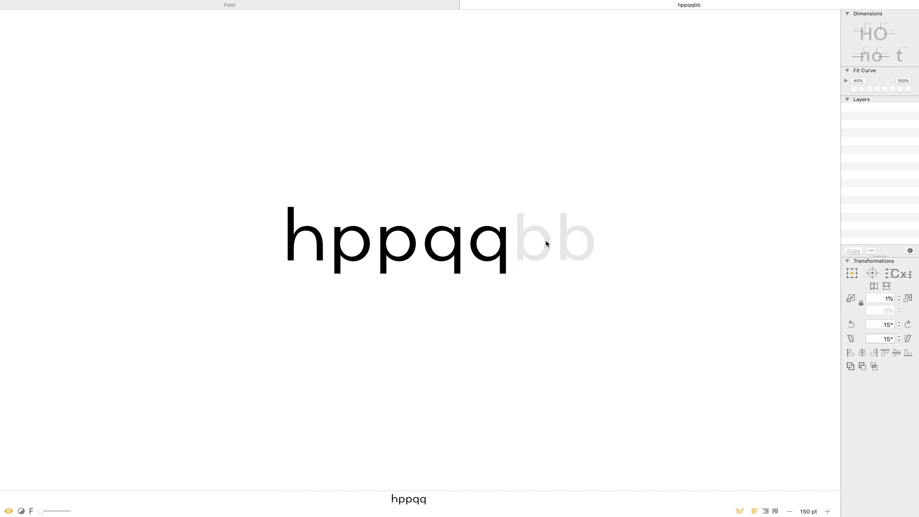
# Paste the p's contours into the empty b glyph and flip them vertically.
pyautogui.click(547, 243)
pyautogui.press('super+v')
pyautogui.scroll(3, 595, 262)
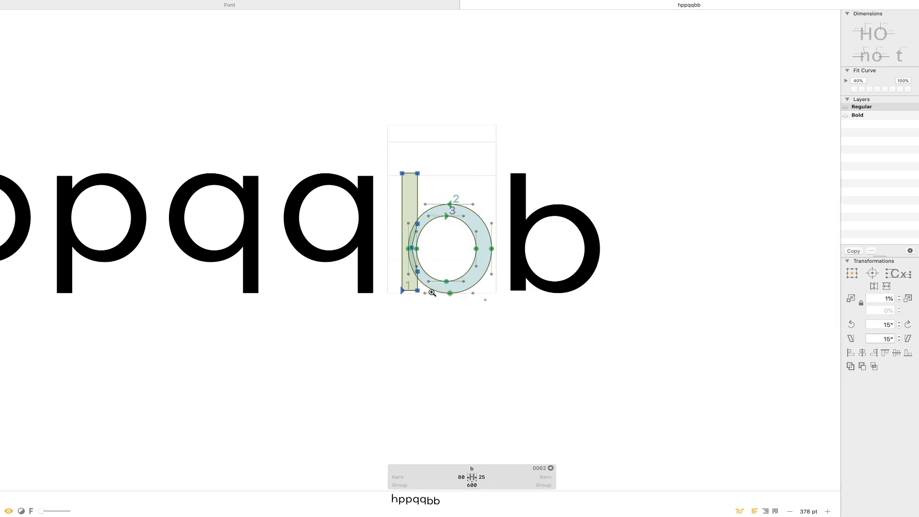
# Move all of the b's contours up so that the foot of the stem sits on the baseline.
pyautogui.press('super+a')
pyautogui.moveTo(446, 281); pyautogui.dragTo(446, 251)
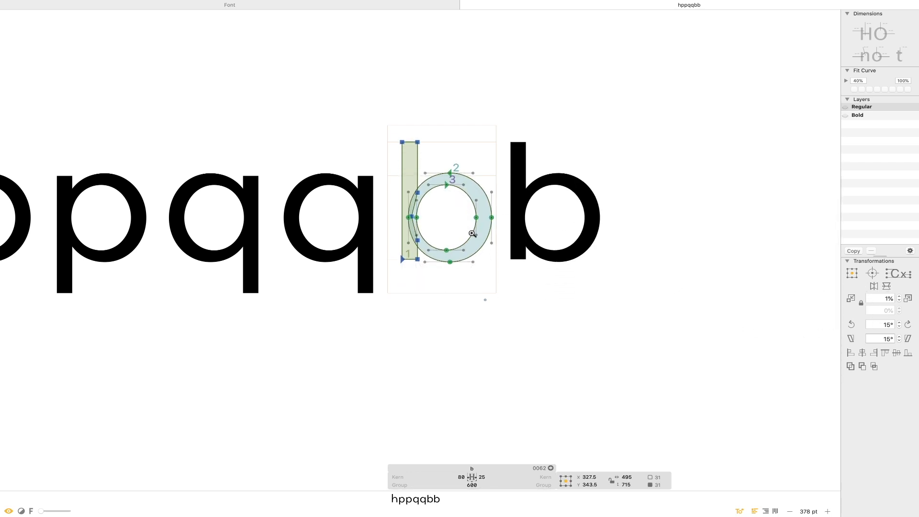
pyautogui.scroll(5, 446, 250)
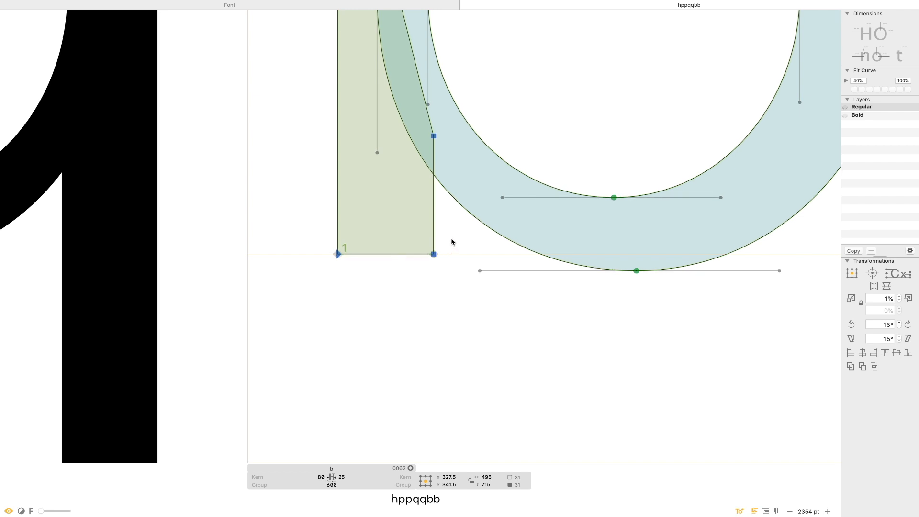
pyautogui.click(443, 300)
pyautogui.scroll(-2, 456, 287)
pyautogui.press('super+minus')
pyautogui.press('super+minus')
pyautogui.press('super+minus')
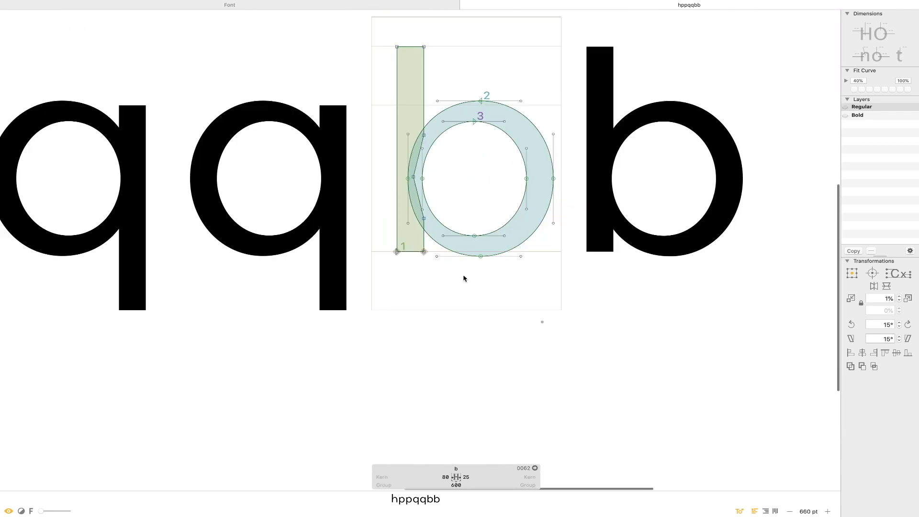
# Insert a lowercase o between the two b's in the sample text.
pyautogui.press('t')
pyautogui.click(562, 195)
pyautogui.write('O')
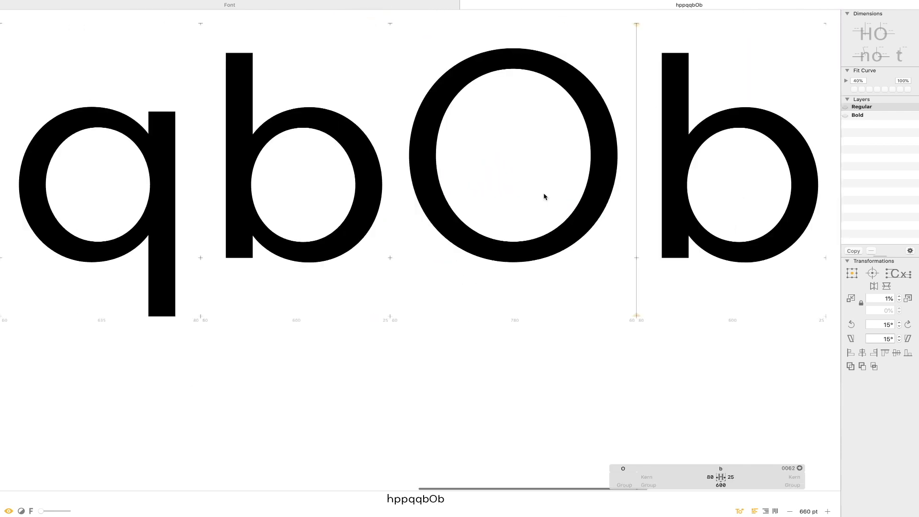
pyautogui.press('BackSpace')
pyautogui.press('BackSpace')
pyautogui.write('bo')
pyautogui.press('Escape')
# Paste the o's outer contour over the b's bowl to compare their shapes, and remove it again.
pyautogui.doubleClick(497, 268)
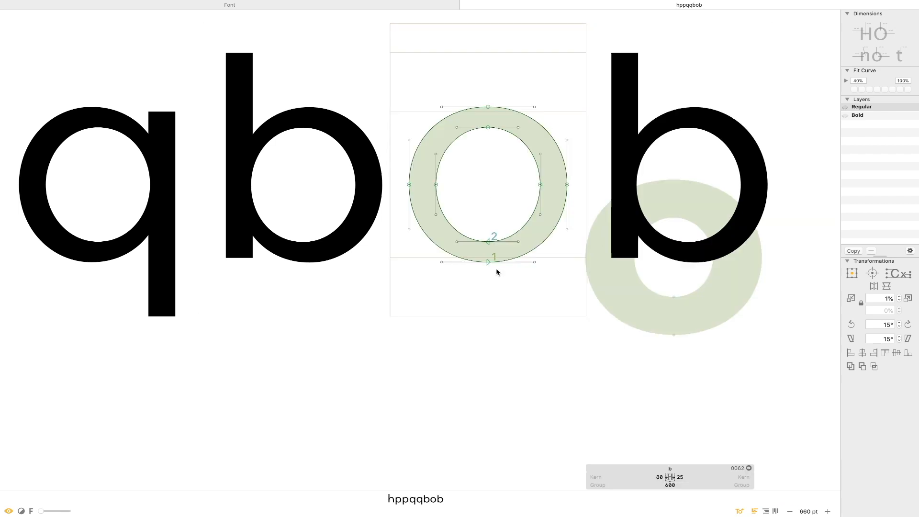
pyautogui.doubleClick(495, 261)
pyautogui.press('super+c')
pyautogui.doubleClick(329, 274)
pyautogui.press('super+v')
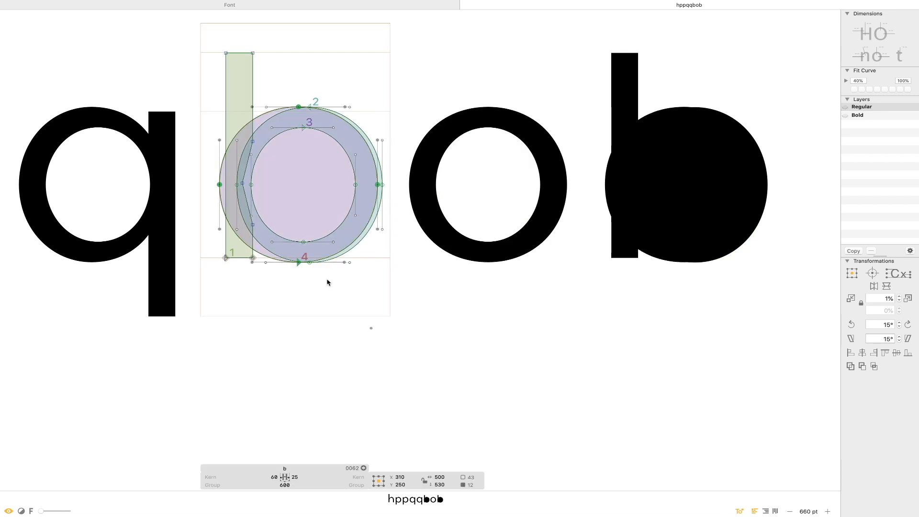
pyautogui.press('shift+super+o')
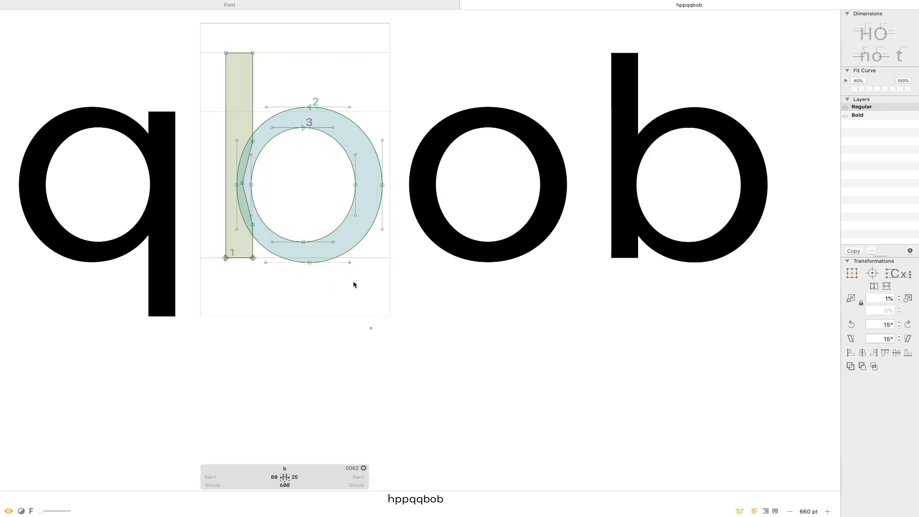
# Raise the two top points of the b's stem to the ascender line, level with the h.
pyautogui.press('space')
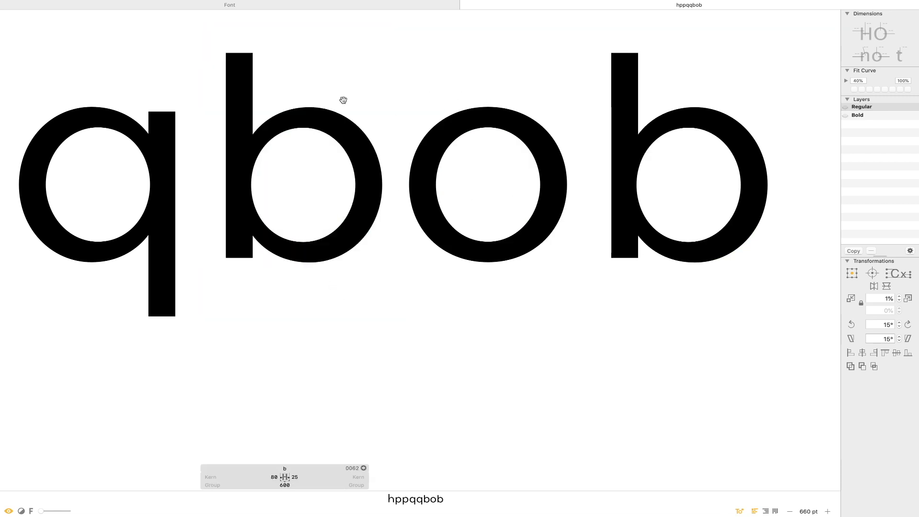
pyautogui.moveTo(356, 122); pyautogui.dragTo(461, 172)
pyautogui.moveTo(367, 117); pyautogui.dragTo(268, 148)
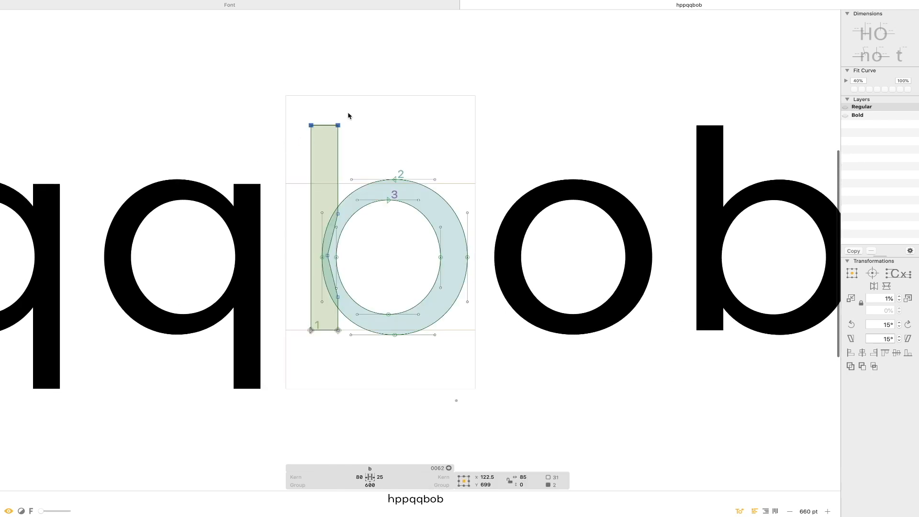
pyautogui.moveTo(338, 129); pyautogui.dragTo(338, 98)
pyautogui.press('super+z')
pyautogui.click(362, 107)
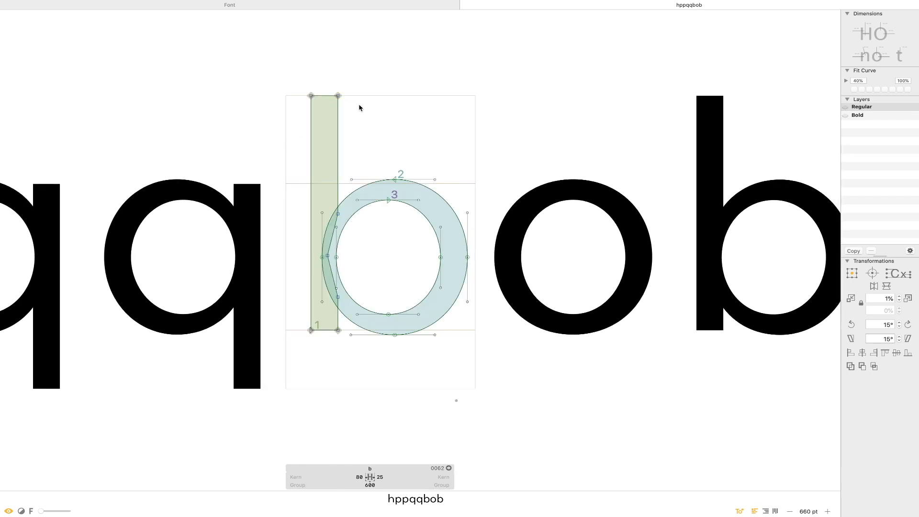
# Review the b's shape and spacing beside the q and o at a smaller size.
pyautogui.press('super+minus')
pyautogui.scroll(-3, 382, 196)
pyautogui.moveTo(382, 197); pyautogui.dragTo(480, 177)
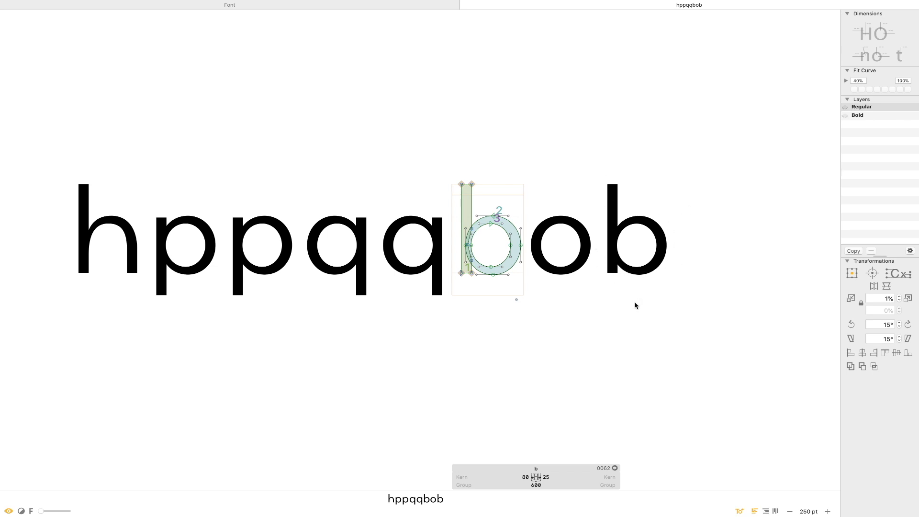
pyautogui.hscroll(8, 591, 222)
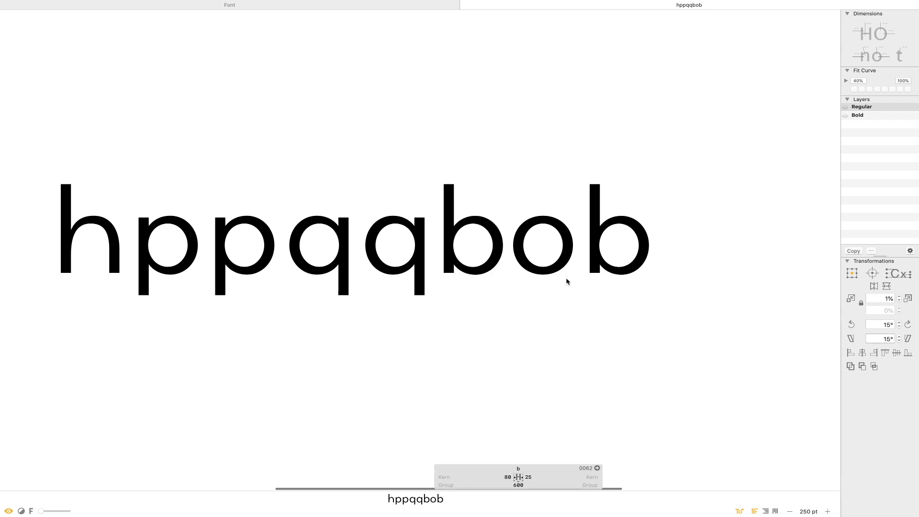
pyautogui.doubleClick(486, 250)
pyautogui.press('t')
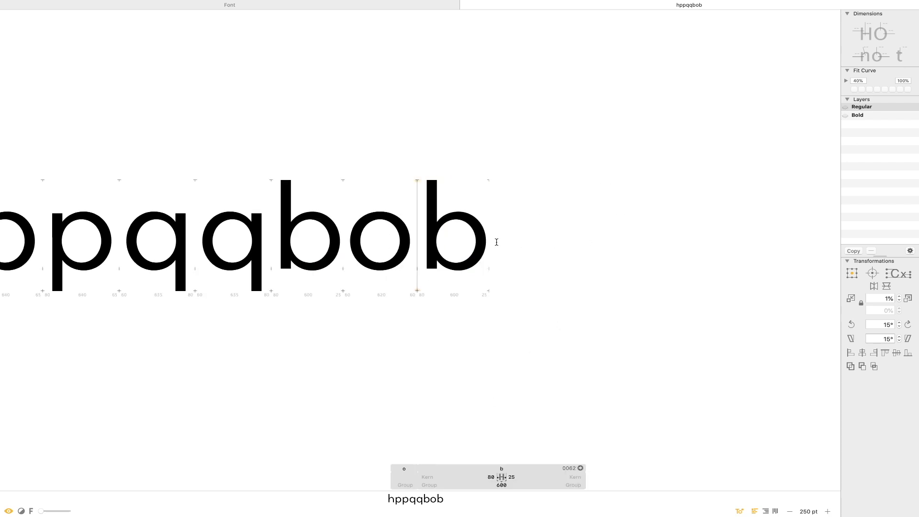
# Replace the closing "bob" of the sample text with "dod".
pyautogui.press('BackSpace')
pyautogui.press('BackSpace')
pyautogui.press('BackSpace')
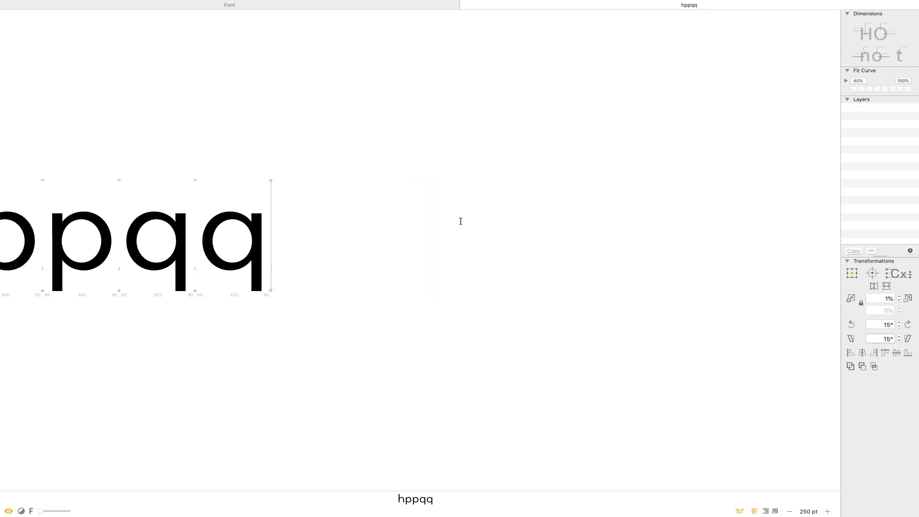
pyautogui.write('dod')
# Paste the b's outlines into the empty d glyph and flip them horizontally.
pyautogui.click(211, 237)
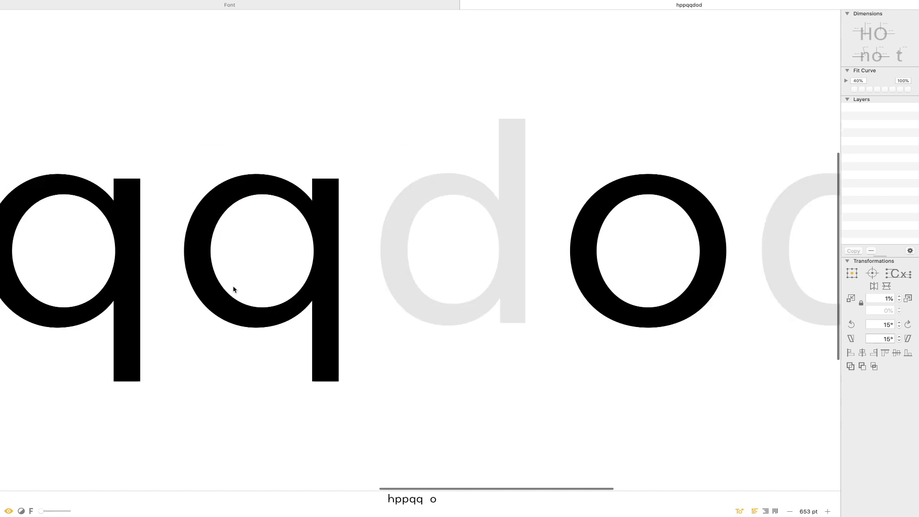
pyautogui.doubleClick(452, 248)
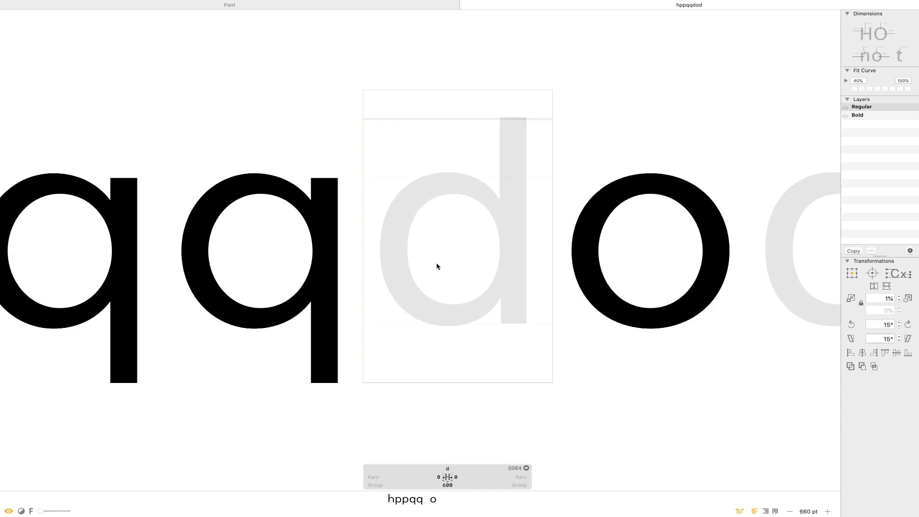
pyautogui.press('super+v')
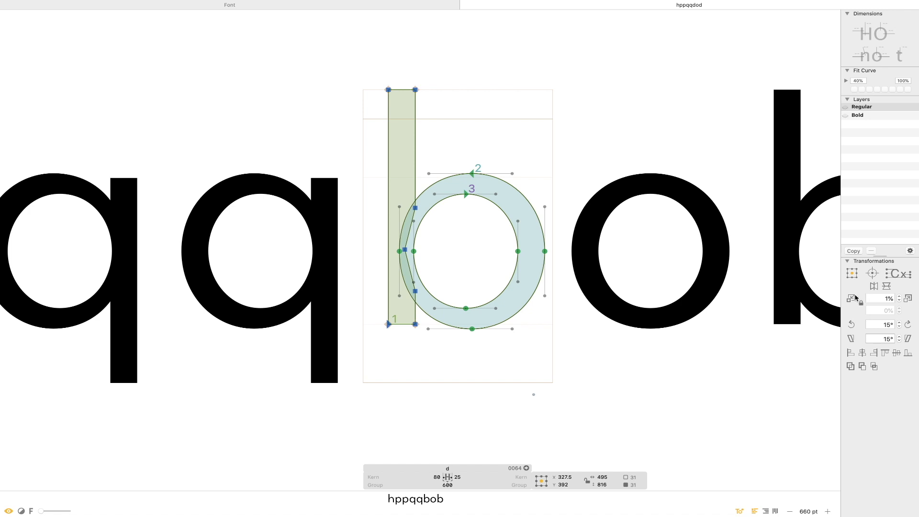
pyautogui.click(874, 286)
# Set the d's left sidebearing to 60 and its right sidebearing to 80.
pyautogui.click(415, 477)
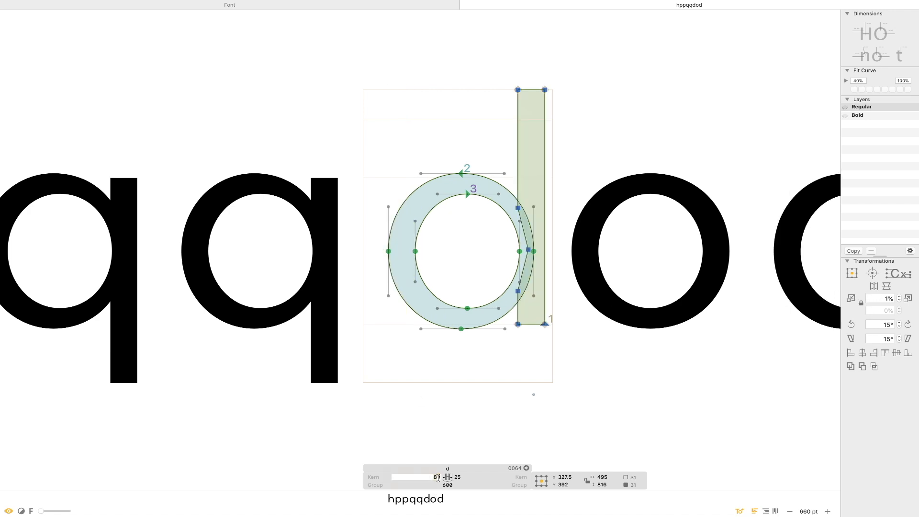
pyautogui.write('60')
pyautogui.press('Tab')
pyautogui.write('80')
pyautogui.press('Return')
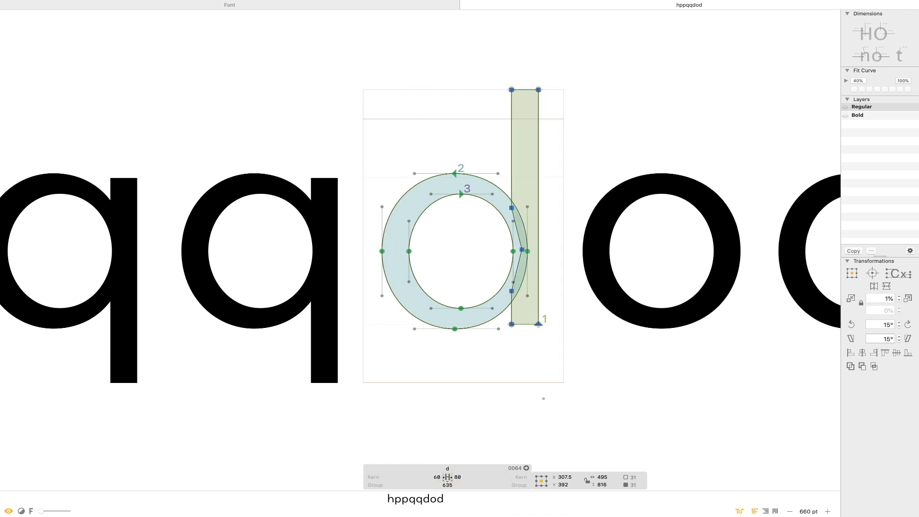
# Insert a b before the first d in the sample text and set the b's right sidebearing to 60.
pyautogui.press('Escape')
pyautogui.press('Left')
pyautogui.write('b')
pyautogui.press('Escape')
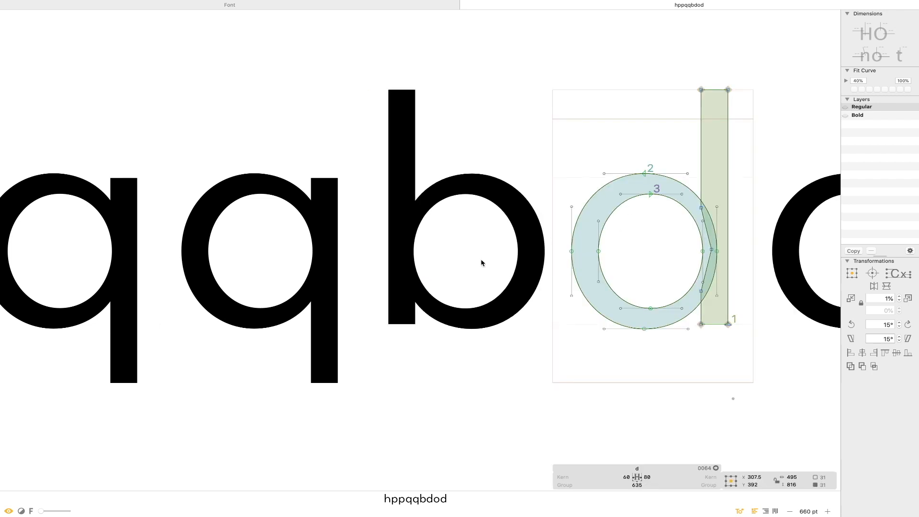
pyautogui.doubleClick(482, 263)
pyautogui.click(460, 480)
pyautogui.write('60')
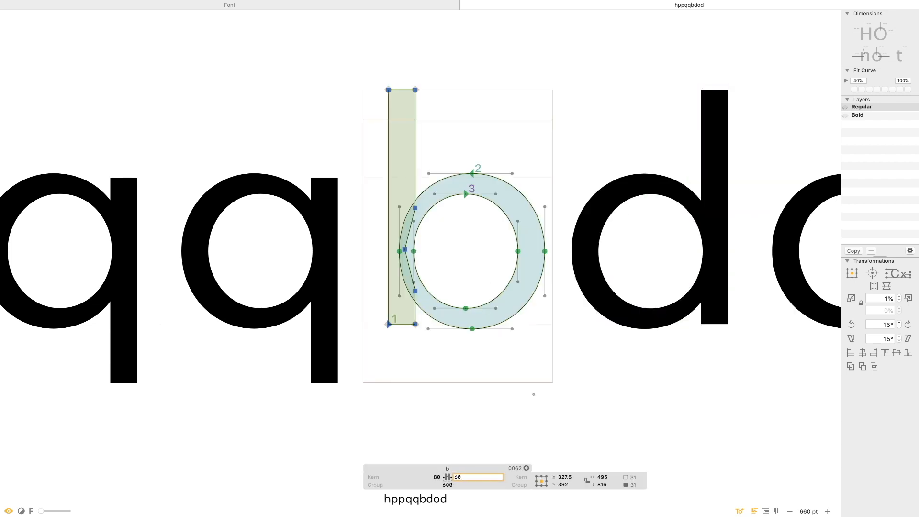
pyautogui.press('Return')
# Compare the q's sidebearings with the p's and set the p's right sidebearing to 60.
pyautogui.press('super+minus')
pyautogui.press('super+minus')
pyautogui.press('super+minus')
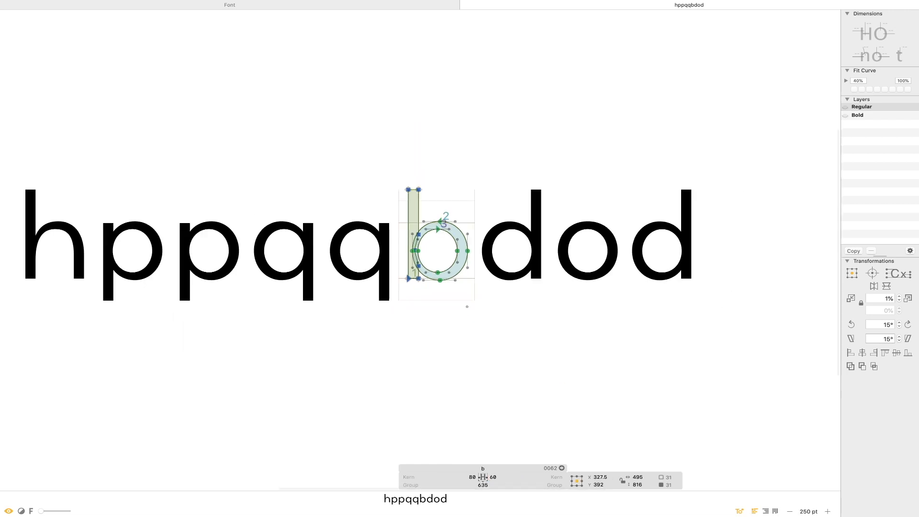
pyautogui.doubleClick(353, 263)
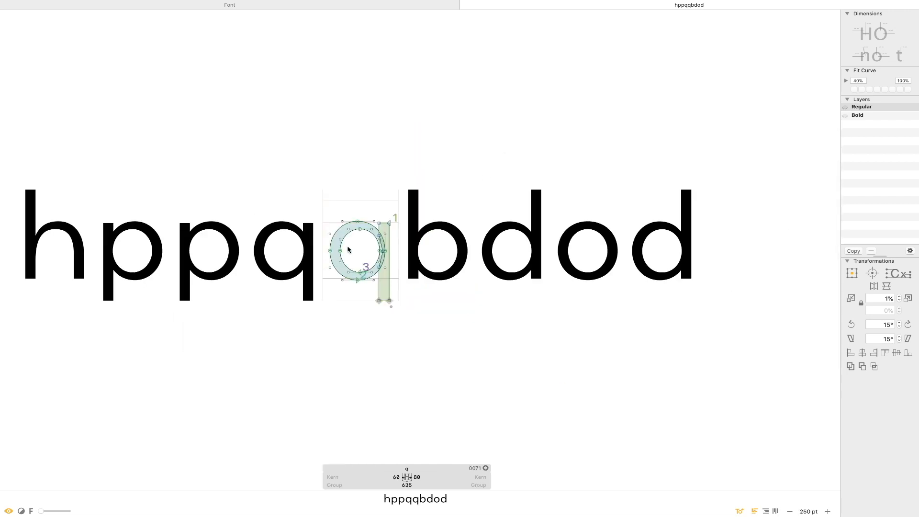
pyautogui.doubleClick(205, 259)
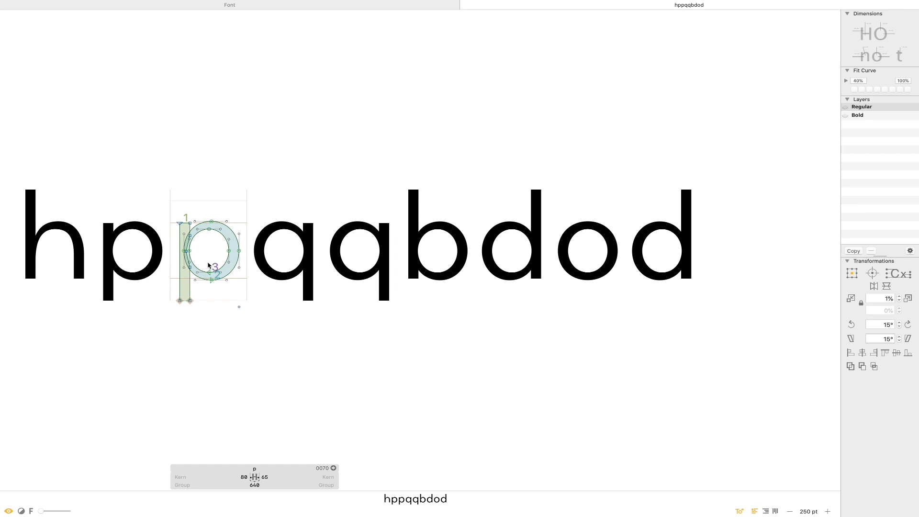
pyautogui.click(282, 475)
pyautogui.press('Return')
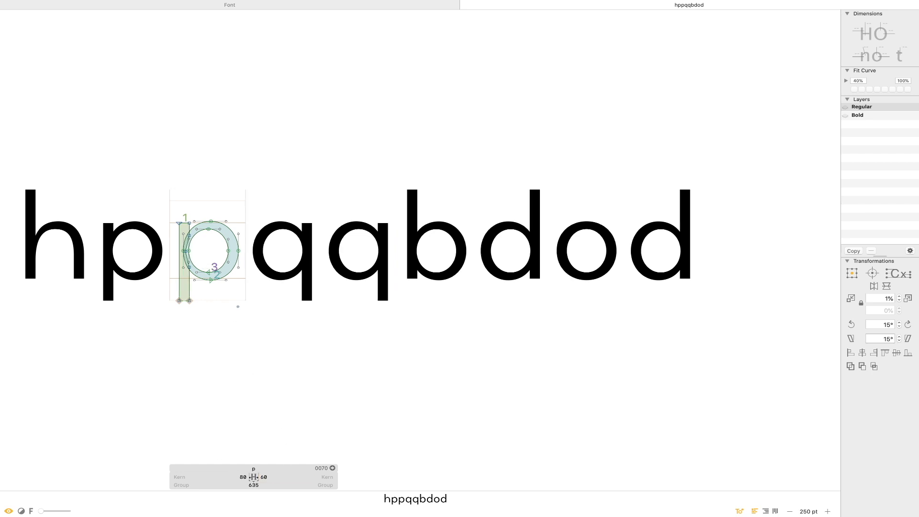
# Delete the o between the two d's so the sample text reads "hppqqbdd".
pyautogui.press('t')
pyautogui.click(633, 249)
pyautogui.press('super+minus')
pyautogui.press('super+minus')
pyautogui.press('super+minus')
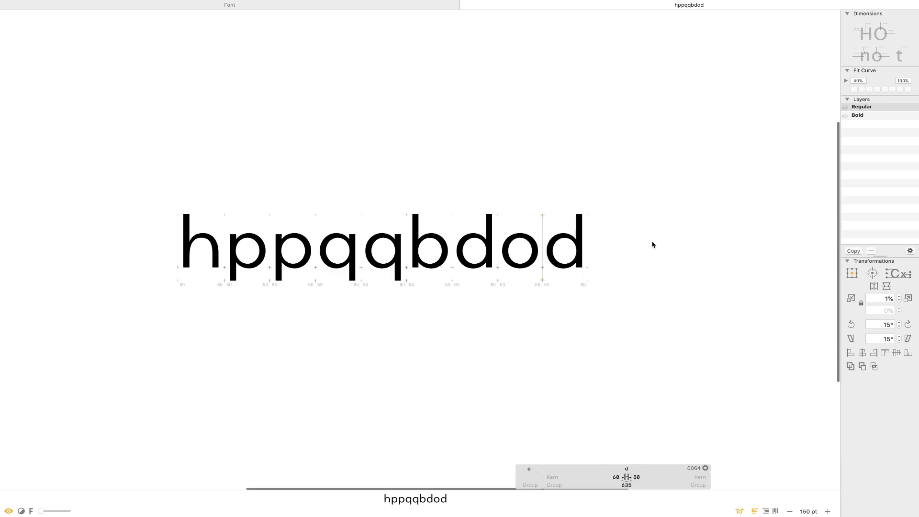
pyautogui.press('Escape')
pyautogui.press('t')
pyautogui.click(535, 251)
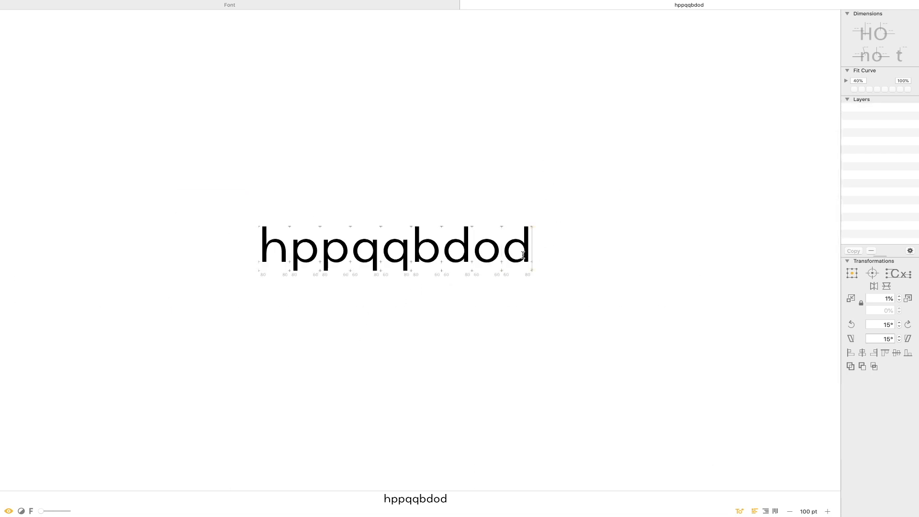
pyautogui.click(503, 259)
pyautogui.press('BackSpace')
pyautogui.click(517, 254)
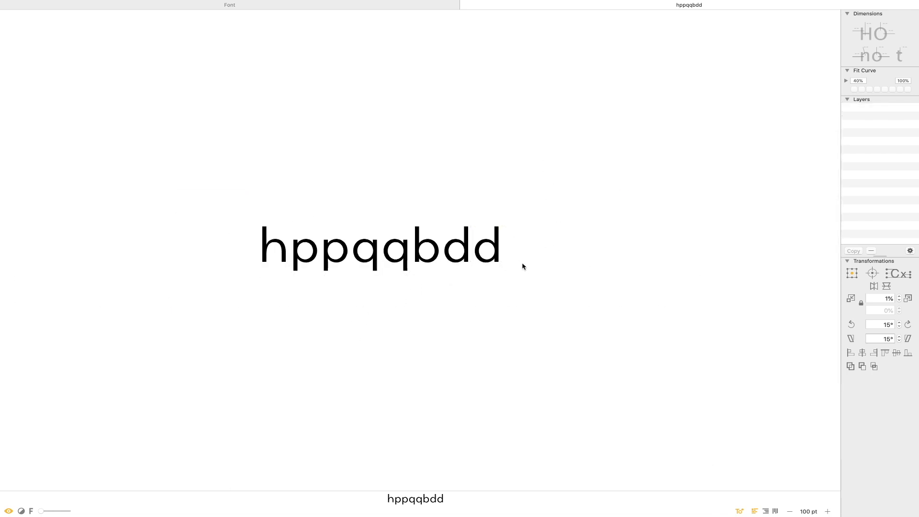
pyautogui.press('Escape')
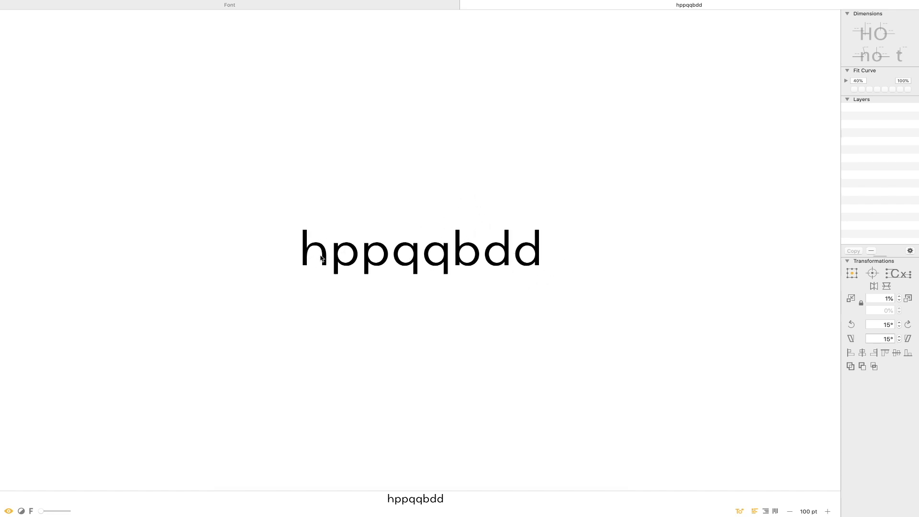
# Insert "LTL" and a space before the h and check the sidebearings of the L and T.
pyautogui.press('t')
pyautogui.click(294, 250)
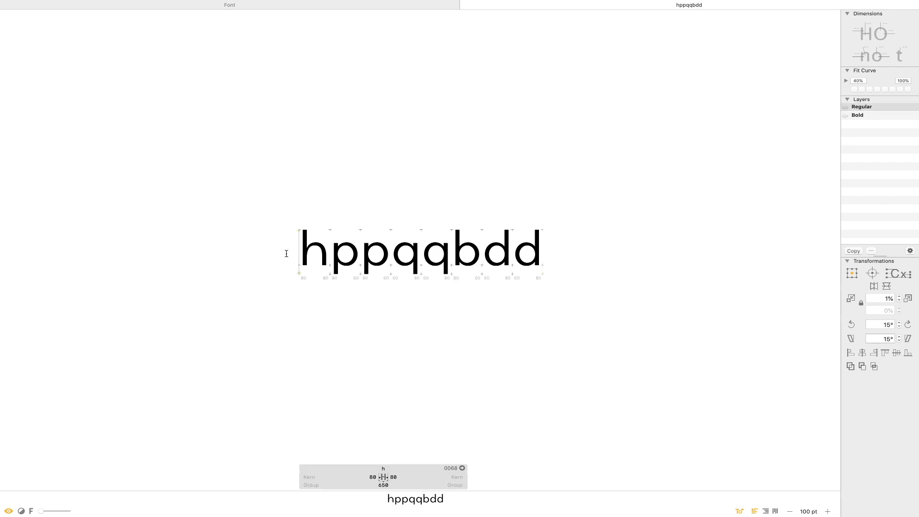
pyautogui.write('LT')
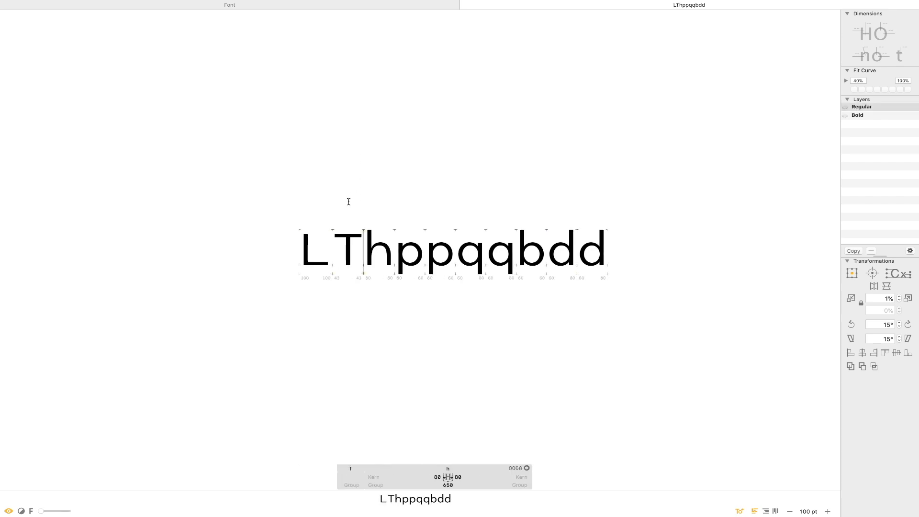
pyautogui.write('L')
pyautogui.press('Left')
pyautogui.press('Left')
pyautogui.press('Left')
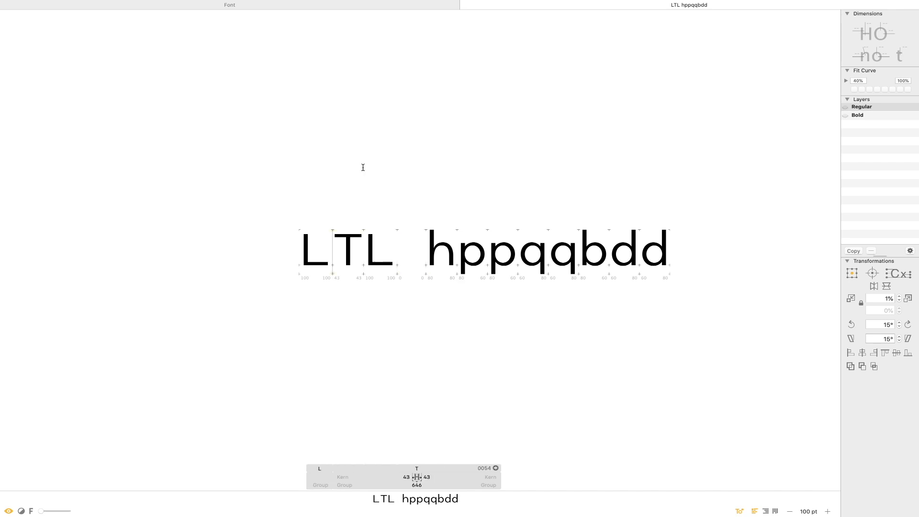
pyautogui.press('Left')
pyautogui.press('Right')
pyautogui.press('Left')
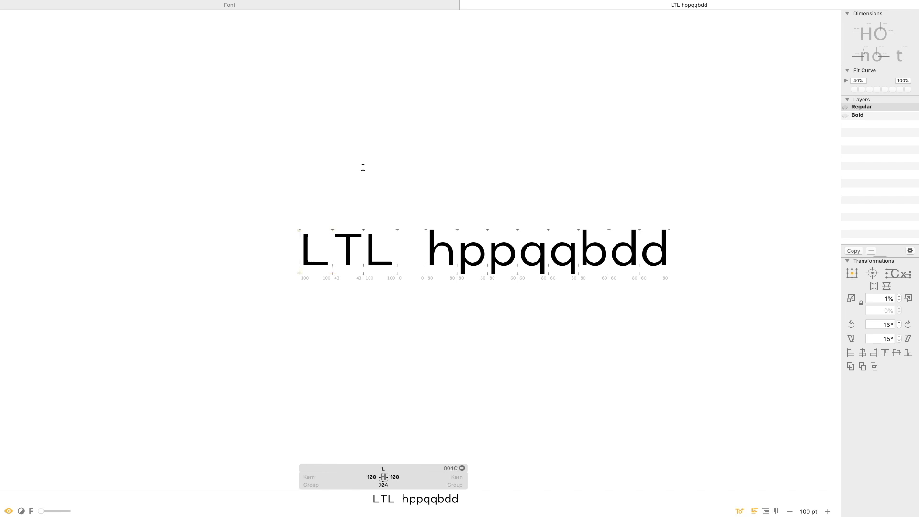
# Delete "LTL" and the space after it from the start of the sample text.
pyautogui.hotkey('shift', 'Right')
pyautogui.hotkey('shift', 'Right')
pyautogui.hotkey('shift', 'Right')
pyautogui.hotkey('shift', 'Right')
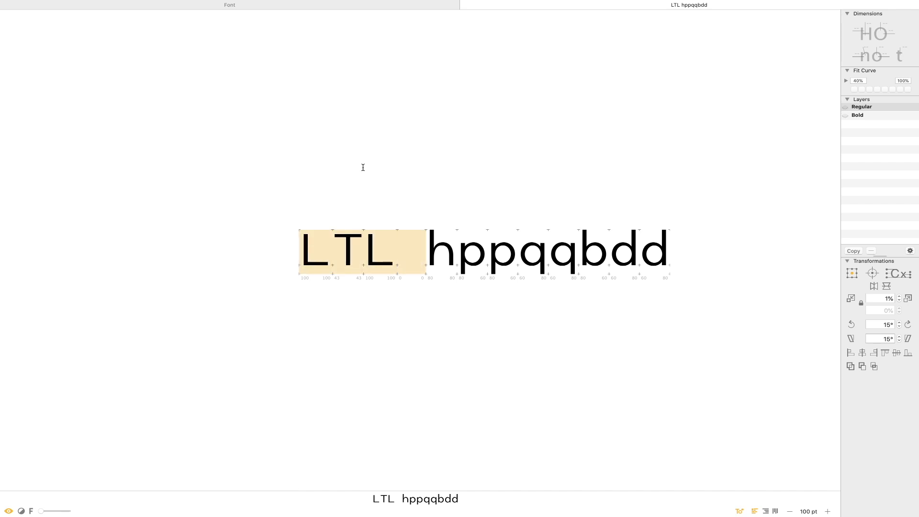
pyautogui.press('BackSpace')
pyautogui.press('Escape')
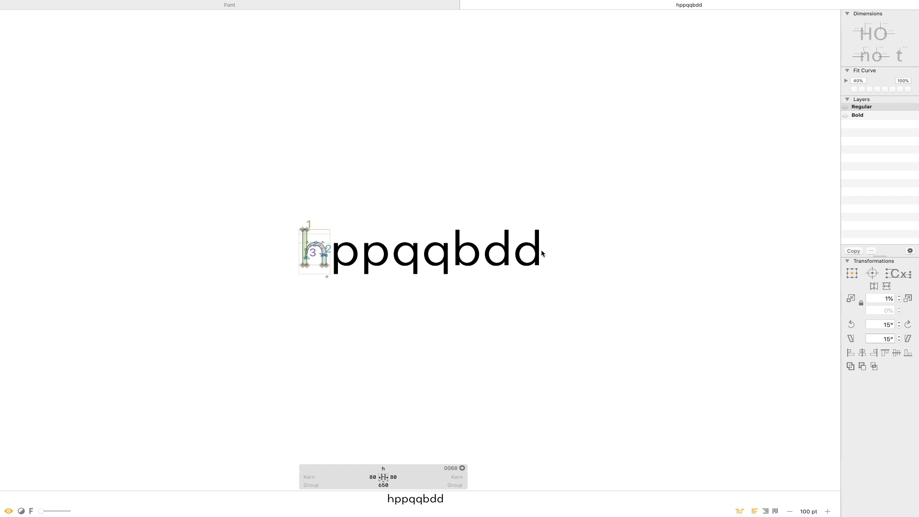
# Review the shapes and spacing of the whole word "hppqqbdd" at a larger size.
pyautogui.press('t')
pyautogui.click(544, 251)
pyautogui.press('Escape')
pyautogui.press('z')
pyautogui.moveTo(617, 178); pyautogui.dragTo(208, 338)
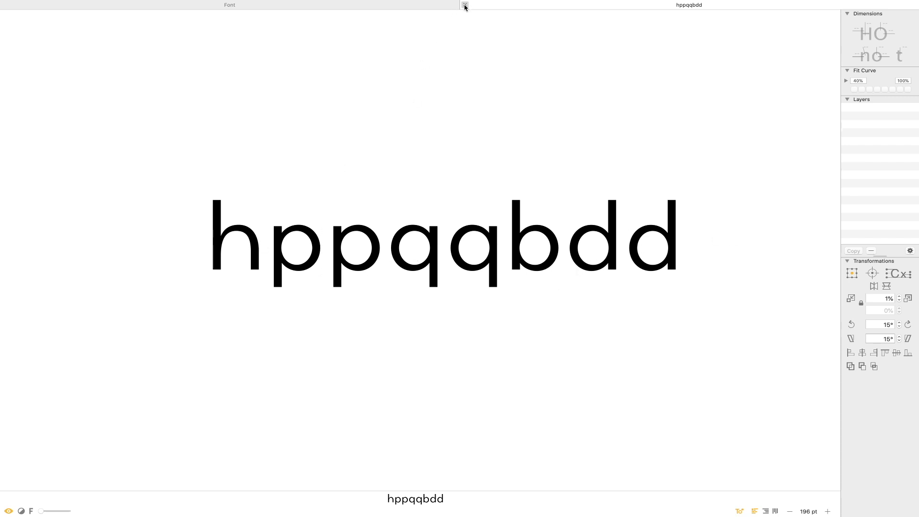
# Close the sample text tab, copy the outlines of the q glyph and close its tab.
pyautogui.click(465, 5)
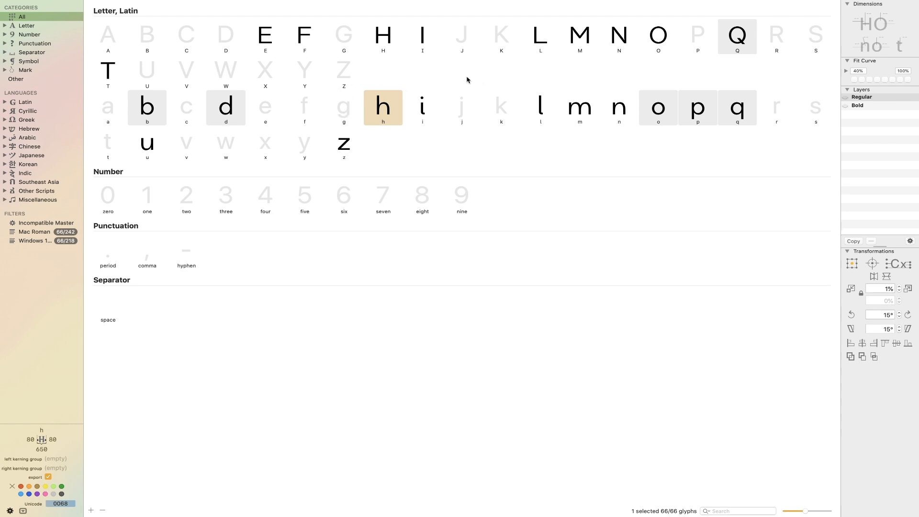
pyautogui.doubleClick(743, 106)
pyautogui.press('super+w')
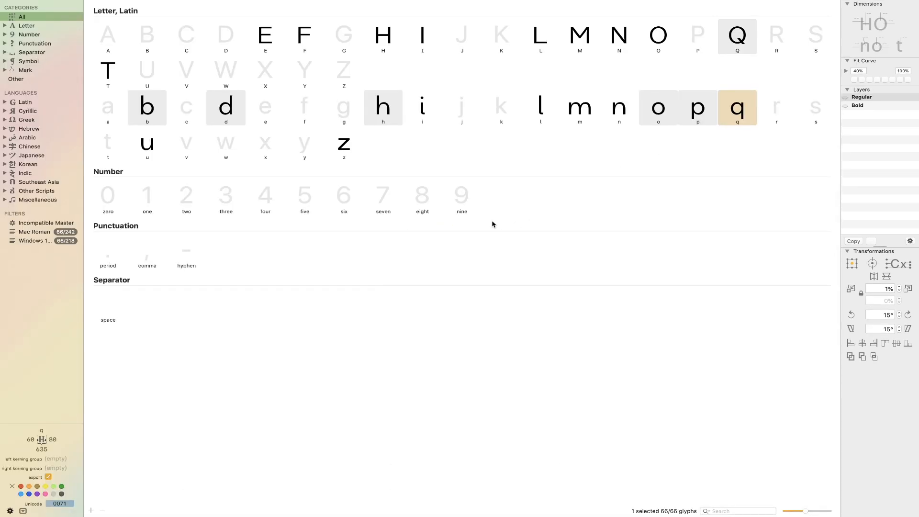
# Open the empty g glyph and paste the q's outlines into it.
pyautogui.doubleClick(342, 106)
pyautogui.press('super+plus')
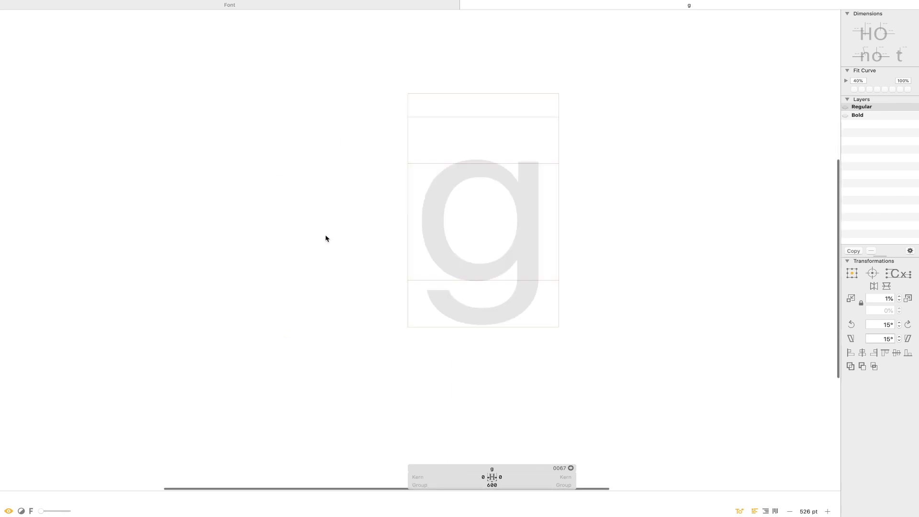
pyautogui.press('super+v')
pyautogui.press('super+plus')
pyautogui.click(537, 351)
pyautogui.press('space')
pyautogui.press('space')
pyautogui.moveTo(523, 295); pyautogui.dragTo(506, 272)
# Extend the sample text to "ggq" so the new g stands beside the q.
pyautogui.write('t')
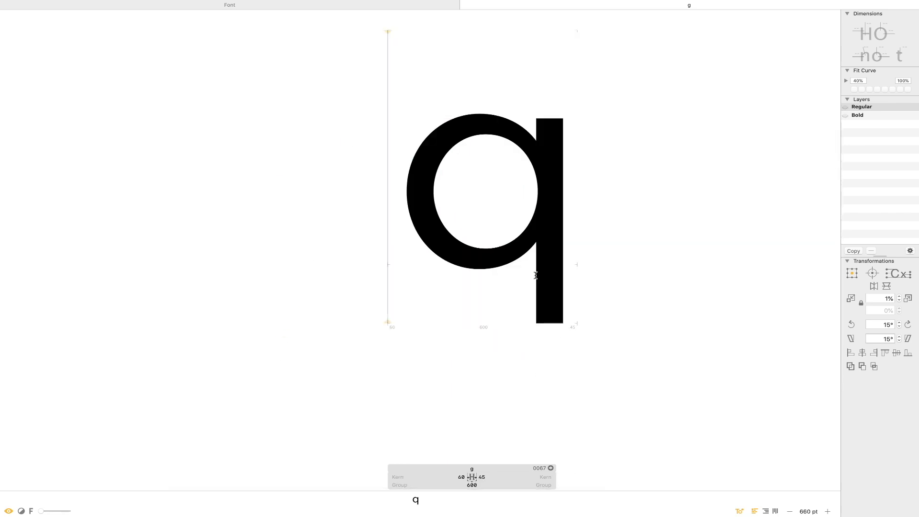
pyautogui.write('q')
pyautogui.write('q')
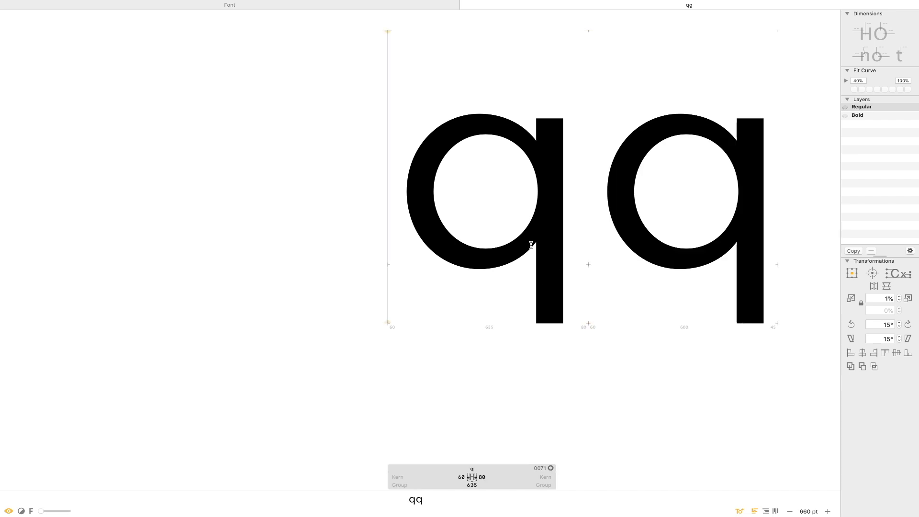
pyautogui.press('BackSpace')
pyautogui.hotkey('shift', 'Right')
pyautogui.hotkey('shift', 'Right')
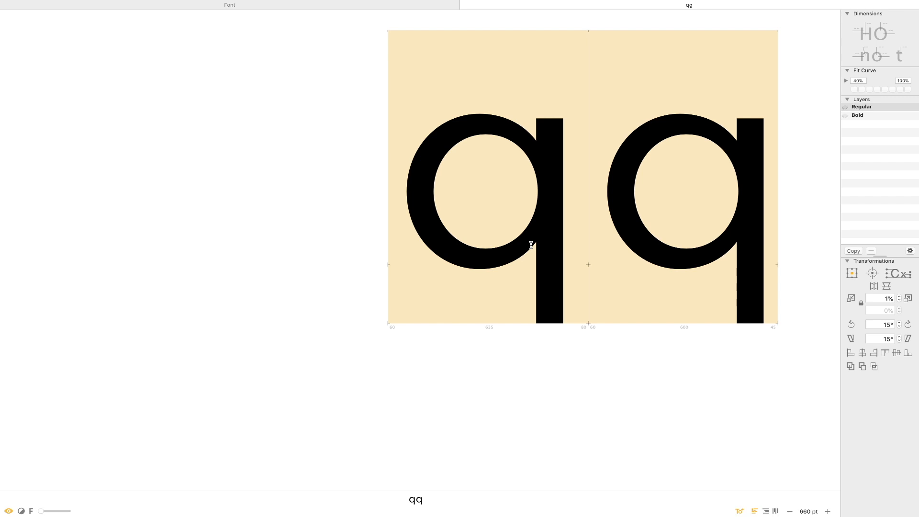
pyautogui.press('Right')
pyautogui.write('q')
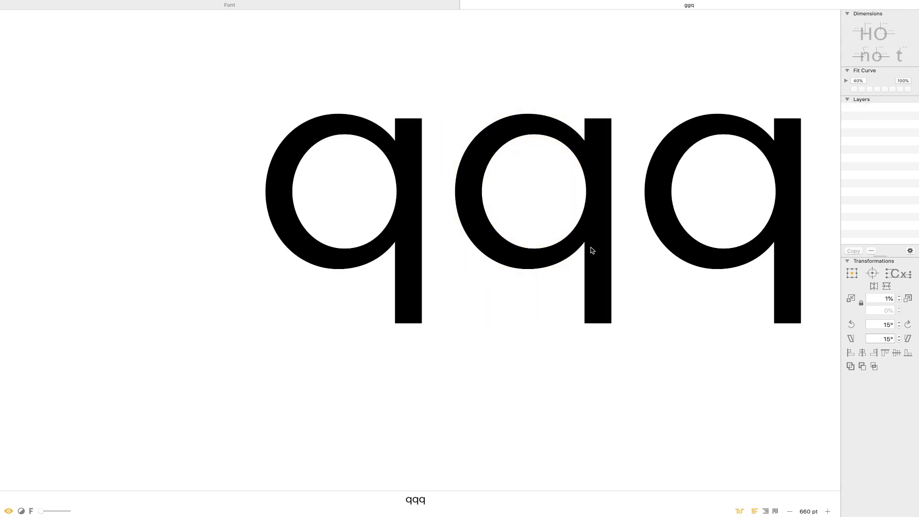
# Raise the two bottom points of the g's stem to y -40, just below the baseline.
pyautogui.hscroll(3, 527, 268)
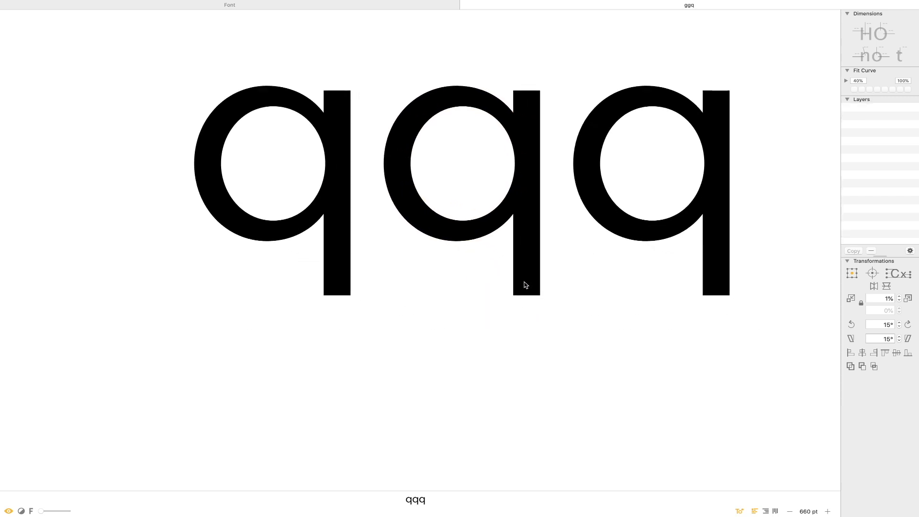
pyautogui.doubleClick(526, 286)
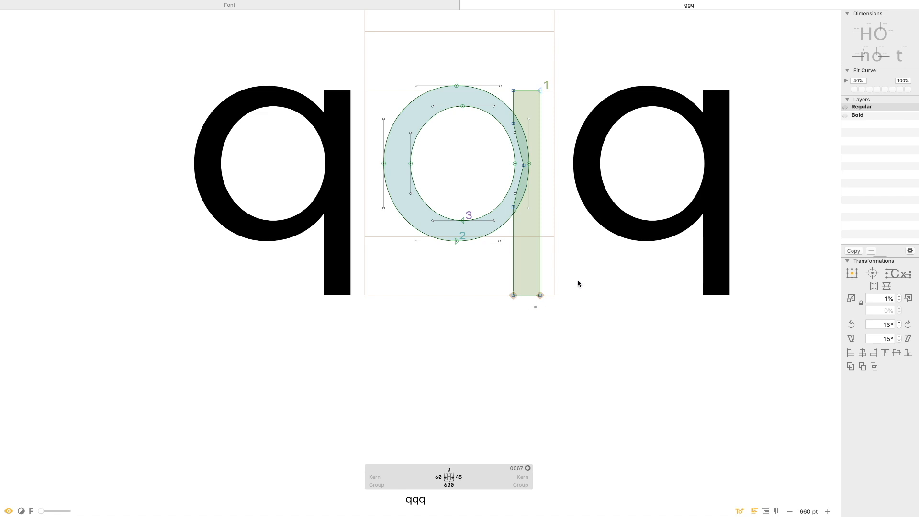
pyautogui.moveTo(491, 316); pyautogui.dragTo(535, 250)
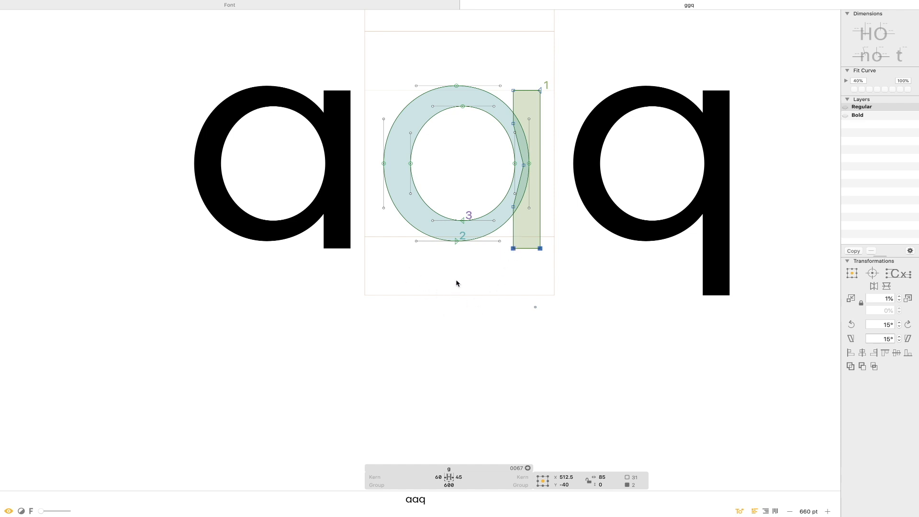
pyautogui.click(483, 220)
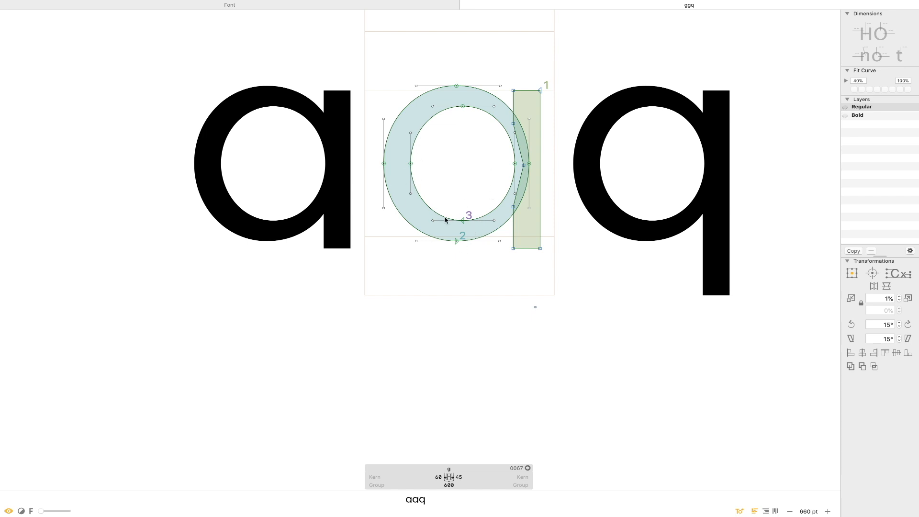
pyautogui.moveTo(589, 163); pyautogui.dragTo(358, 333)
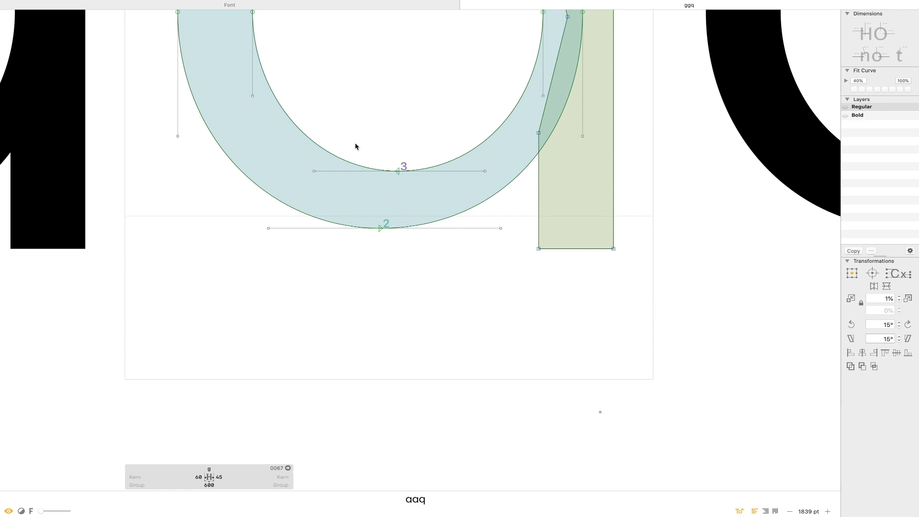
# Measure the bowl's overshoot below the baseline with a temporary 15 by 15 square and remove the square.
pyautogui.press('f')
pyautogui.moveTo(383, 217); pyautogui.dragTo(400, 228)
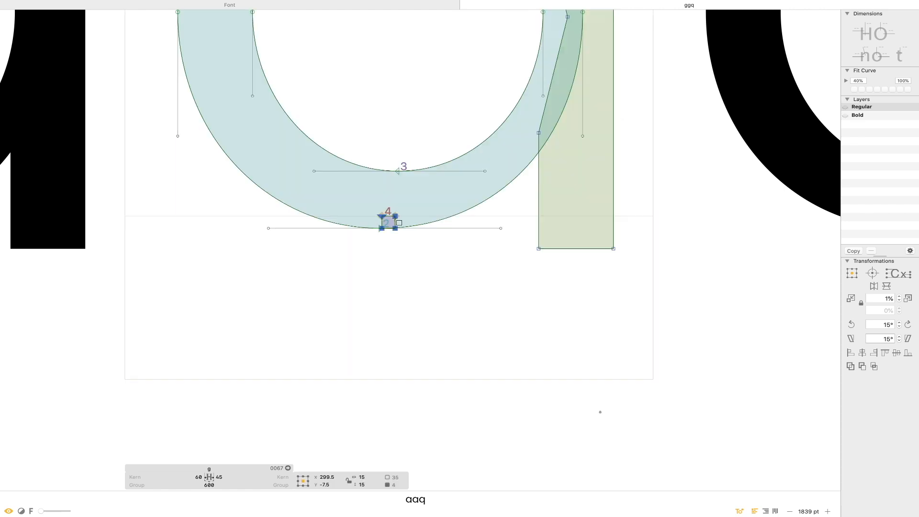
pyautogui.press('BackSpace')
pyautogui.press('alt+super+0')
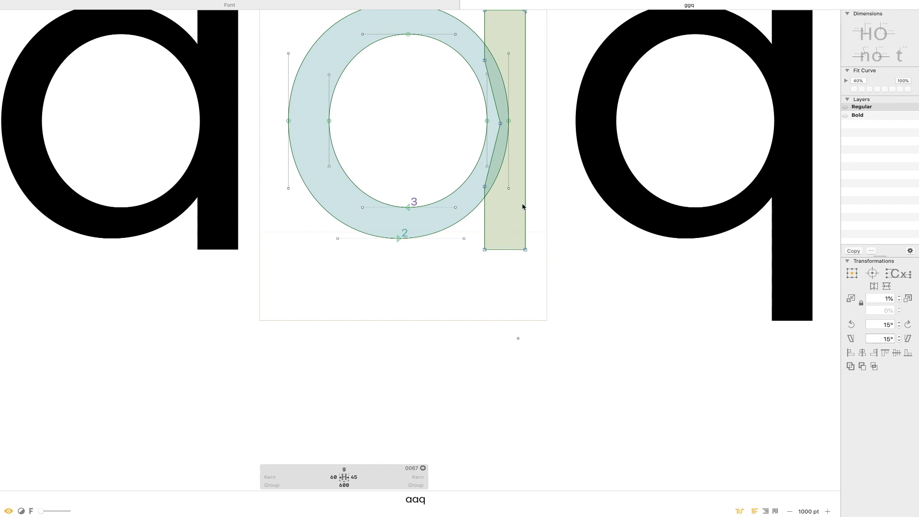
# Start a Pen outline for the tail at the foot of the g's stem, undoing the misplaced points.
pyautogui.moveTo(524, 207); pyautogui.dragTo(504, 246)
pyautogui.moveTo(499, 308); pyautogui.dragTo(553, 261)
pyautogui.press('p')
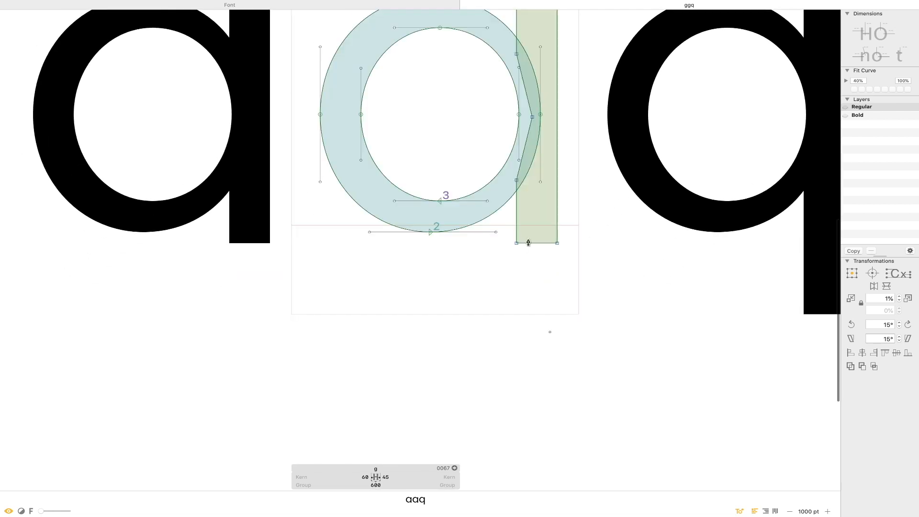
pyautogui.click(558, 244)
pyautogui.press('super+z')
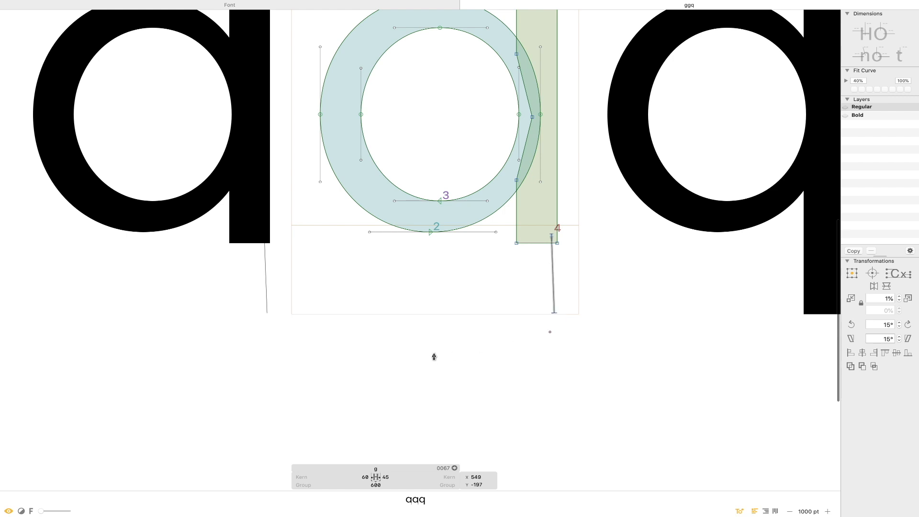
pyautogui.press('super+z')
pyautogui.click(556, 307)
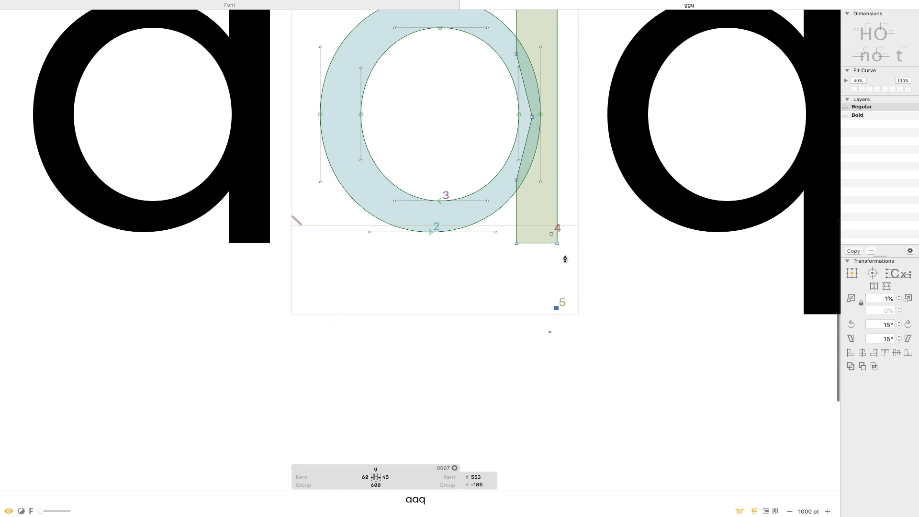
# Draw a closed U-shaped tail outline with straight segments below the bowl, reaching down to about y -197 and x 93.
pyautogui.moveTo(552, 235); pyautogui.dragTo(554, 314)
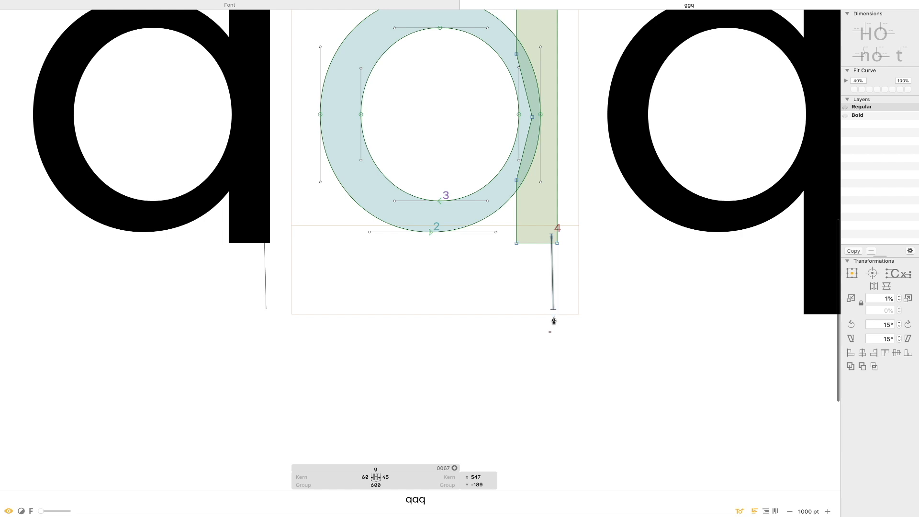
pyautogui.click(337, 313)
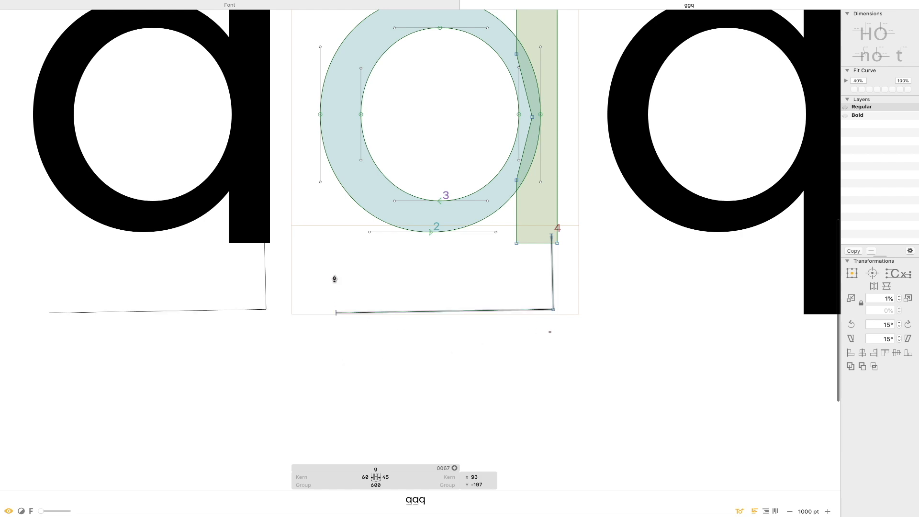
pyautogui.click(331, 238)
pyautogui.click(375, 237)
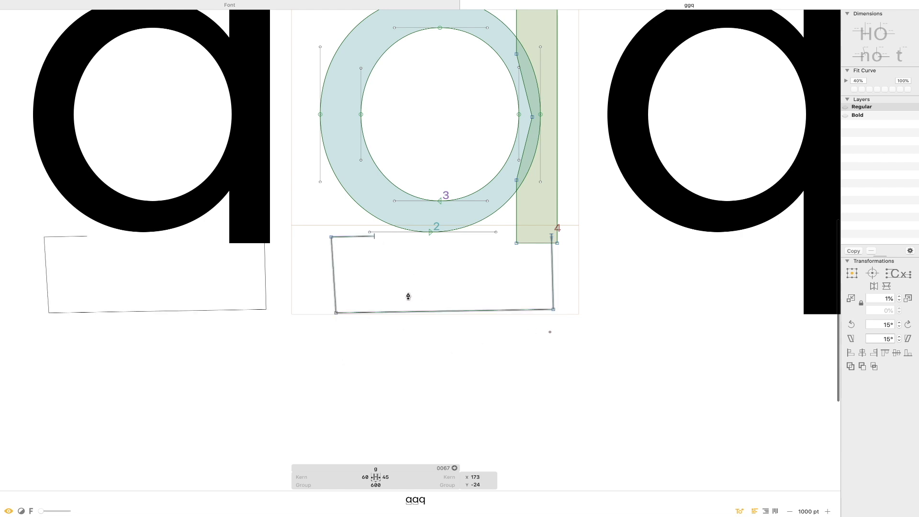
pyautogui.click(381, 290)
pyautogui.click(513, 284)
pyautogui.click(518, 234)
pyautogui.click(552, 237)
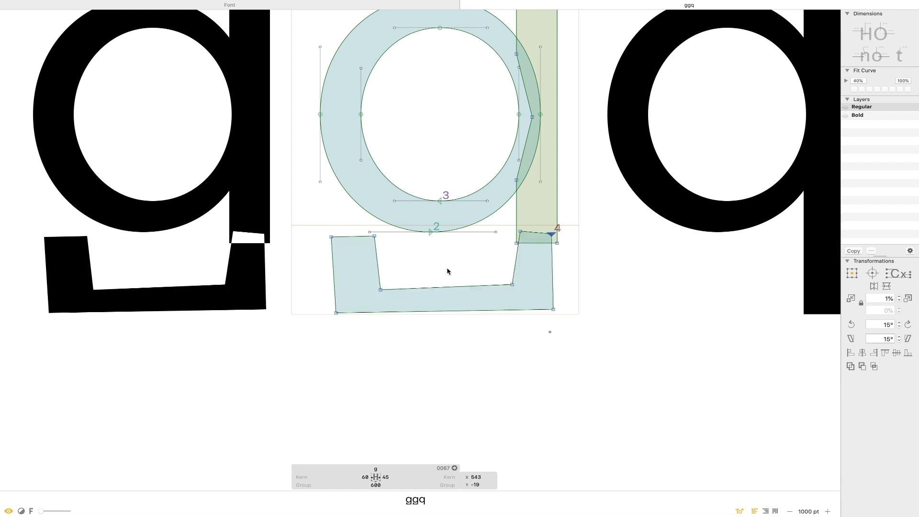
# Correct the path direction of all contours in the g.
pyautogui.press('super+a')
pyautogui.press('super+shift+r')
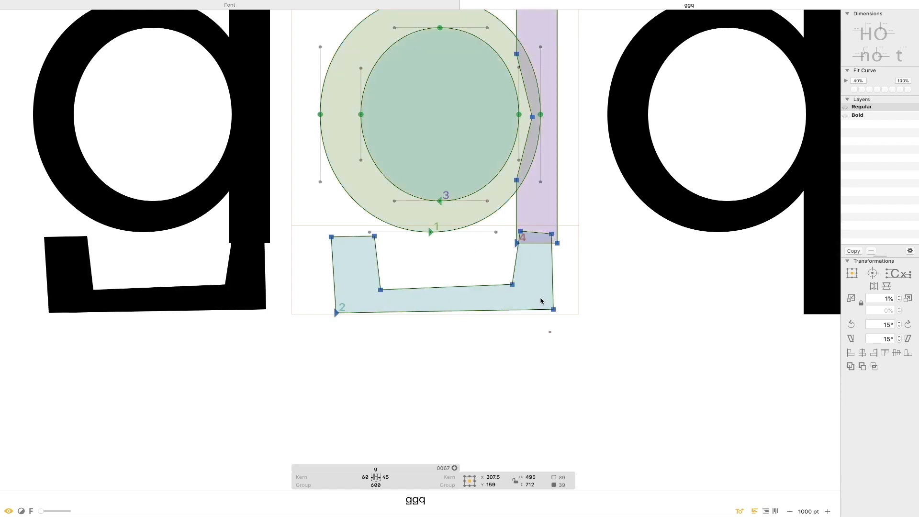
pyautogui.click(469, 266)
pyautogui.doubleClick(468, 226)
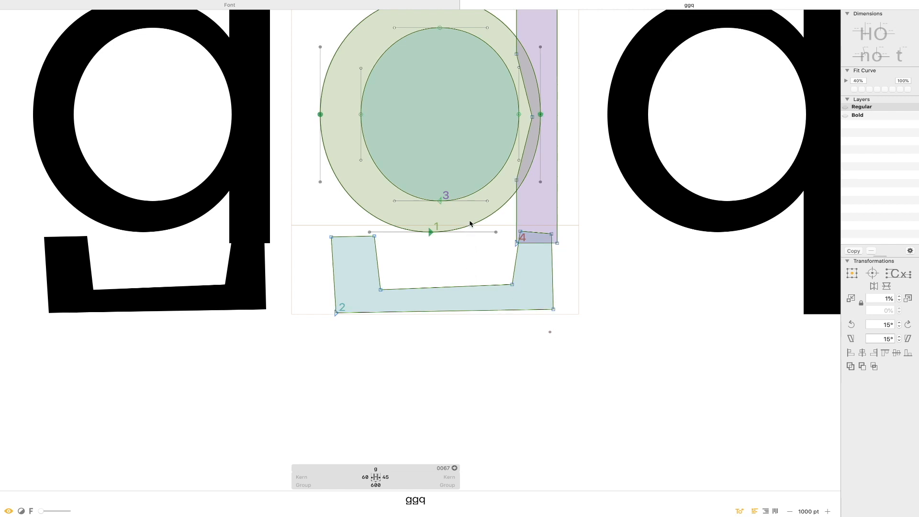
pyautogui.click(490, 252)
# Align the tail's upper stem-side points with the stem's width and raise the stem's bottom edge just above the baseline.
pyautogui.moveTo(480, 217); pyautogui.dragTo(579, 238)
pyautogui.click(573, 226)
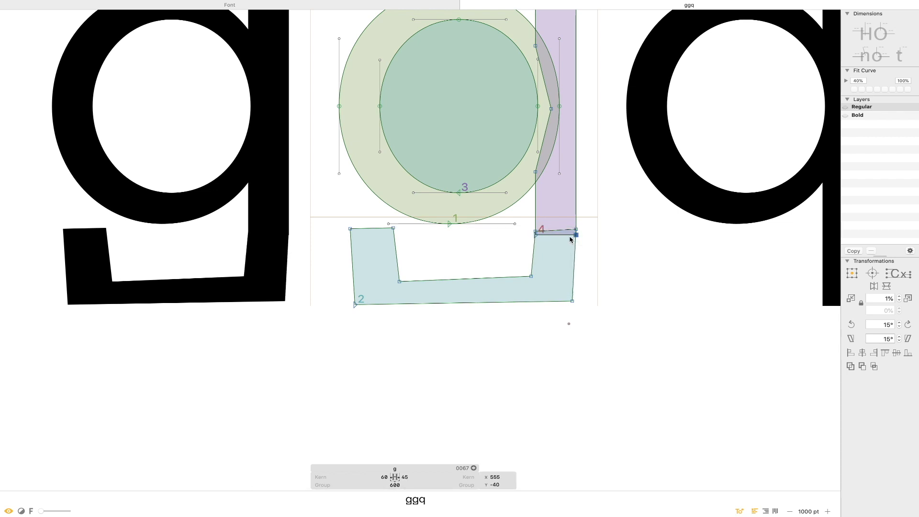
pyautogui.press('super+z')
pyautogui.press('super+z')
# Snap the tail's upper stem-side points onto the stem's bottom corners and convert the tail's horizontal edges to curves.
pyautogui.click(536, 233)
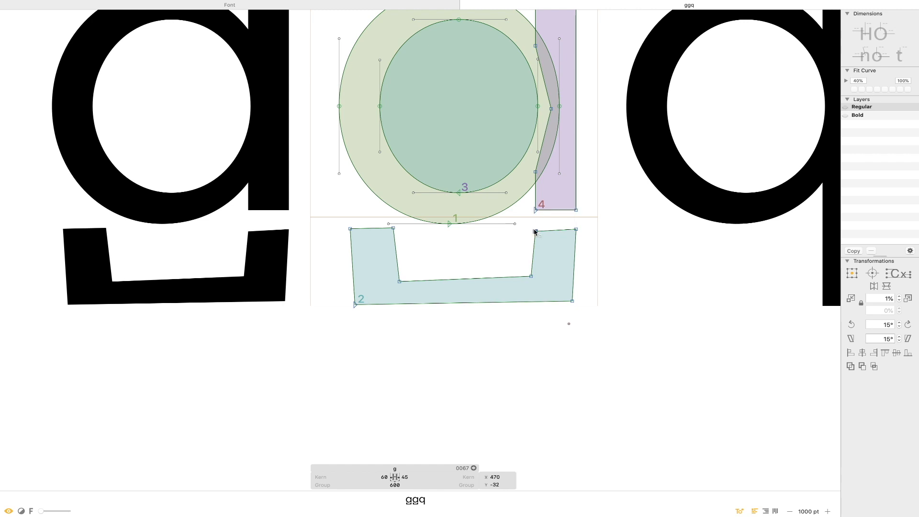
pyautogui.moveTo(537, 234); pyautogui.dragTo(576, 210)
pyautogui.click(592, 230)
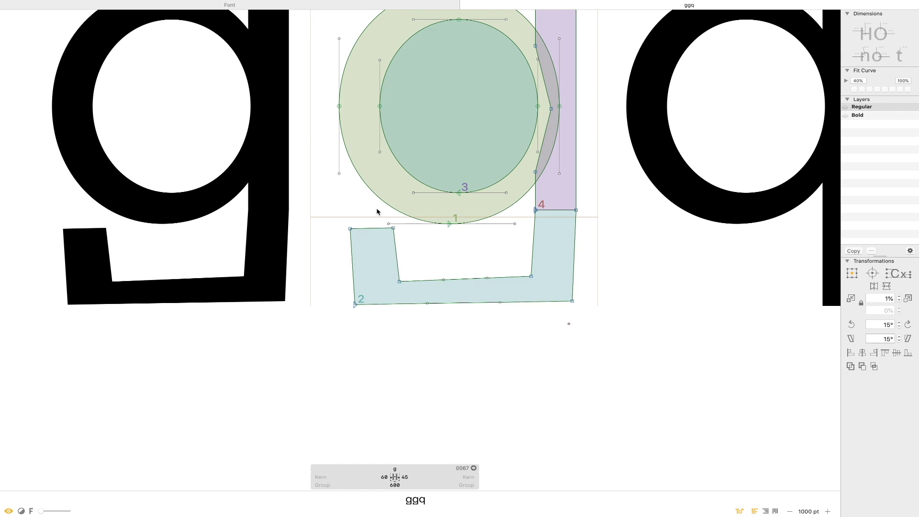
# Raise the lower points at the tail's free end, the inner one to y -90, and align the lower stem-side points with the stem.
pyautogui.moveTo(354, 303); pyautogui.dragTo(350, 265)
pyautogui.moveTo(400, 282); pyautogui.dragTo(393, 257)
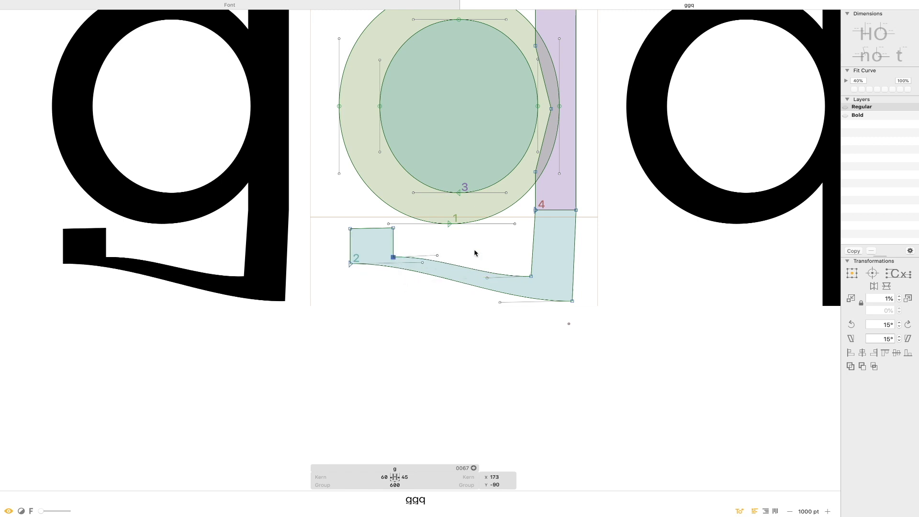
pyautogui.moveTo(531, 278); pyautogui.dragTo(536, 277)
pyautogui.moveTo(573, 302); pyautogui.dragTo(576, 302)
pyautogui.click(533, 270)
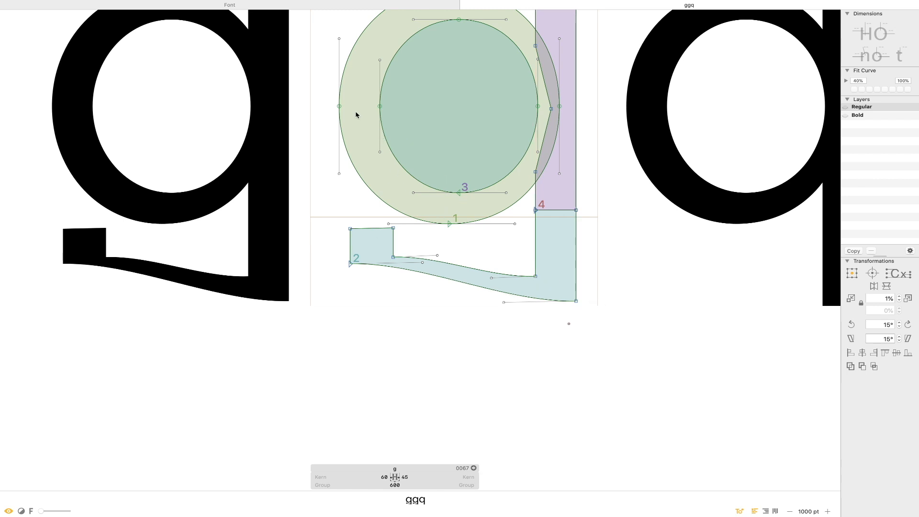
# Duplicate the bowl's inner and outer contours and move the copy down over the tail, centred at about y -40.
pyautogui.doubleClick(382, 95)
pyautogui.press('super+d')
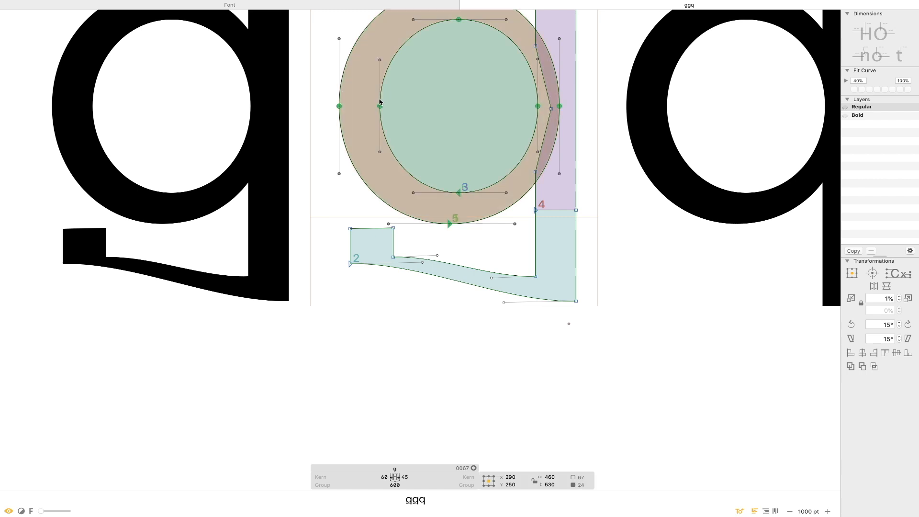
pyautogui.moveTo(406, 172); pyautogui.dragTo(264, 319)
pyautogui.press('super+z')
pyautogui.press('z')
pyautogui.hotkey('shift', 'Down')
pyautogui.hotkey('shift', 'Down')
pyautogui.hotkey('shift', 'Down')
pyautogui.hotkey('shift', 'Up')
pyautogui.hotkey('shift', 'Down')
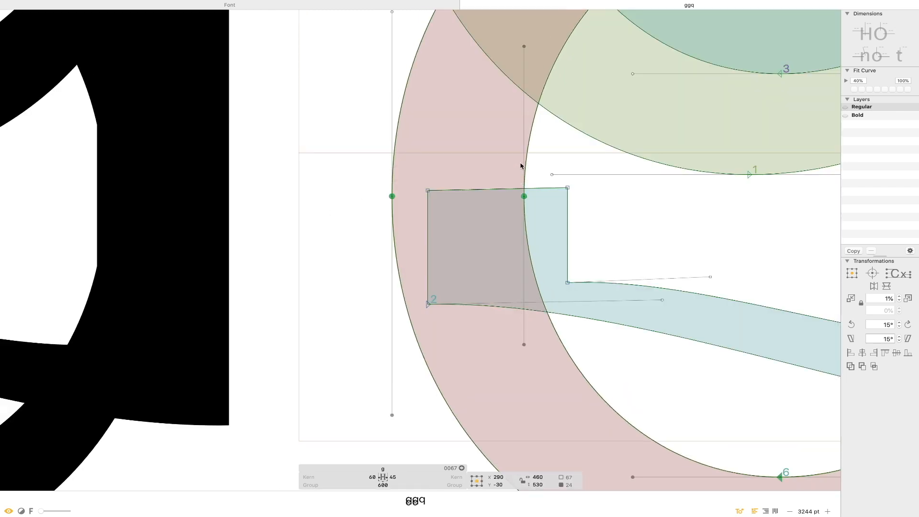
pyautogui.click(541, 213)
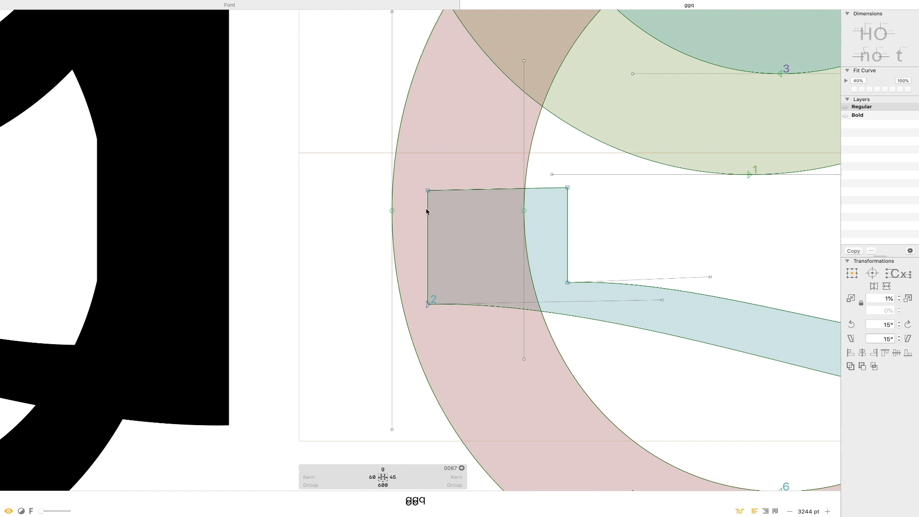
# Align the sides of the tail's free end with the inner and outer edges of the bowl copy, 85 units wide.
pyautogui.moveTo(589, 190); pyautogui.dragTo(525, 282)
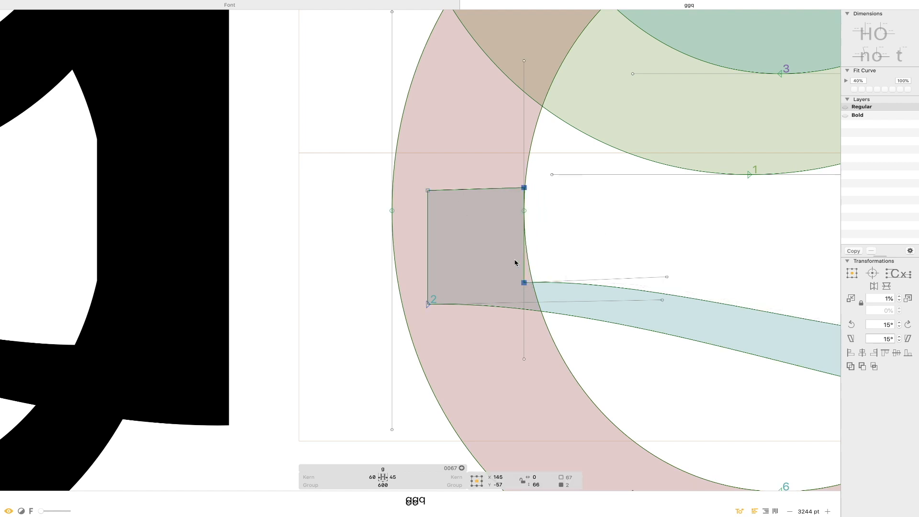
pyautogui.click(429, 190)
pyautogui.keyDown('shift'); pyautogui.click(429, 304); pyautogui.keyUp('shift')
pyautogui.moveTo(428, 304); pyautogui.dragTo(393, 302)
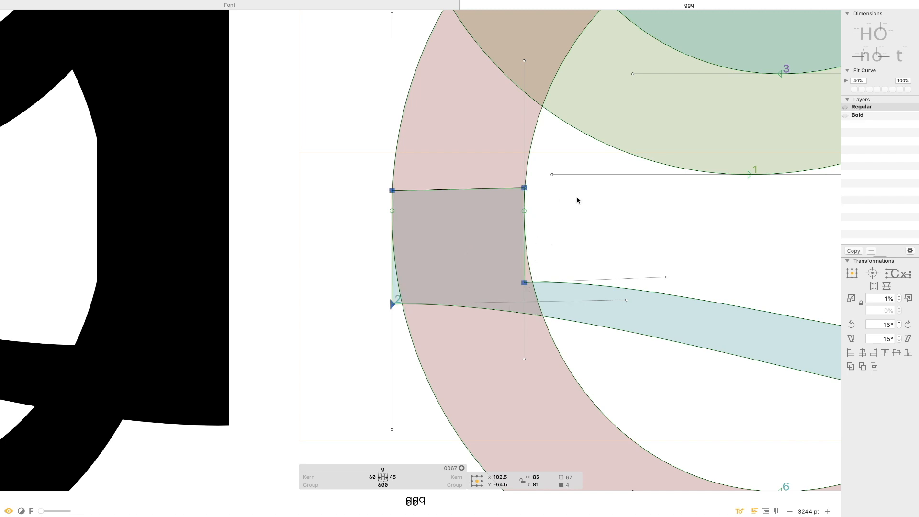
# Move the four points of the tail's free end 15 units to the right.
pyautogui.hotkey('shift', 'Right')
pyautogui.press('Right')
pyautogui.press('Right')
pyautogui.press('Right')
pyautogui.press('Right')
pyautogui.press('Right')
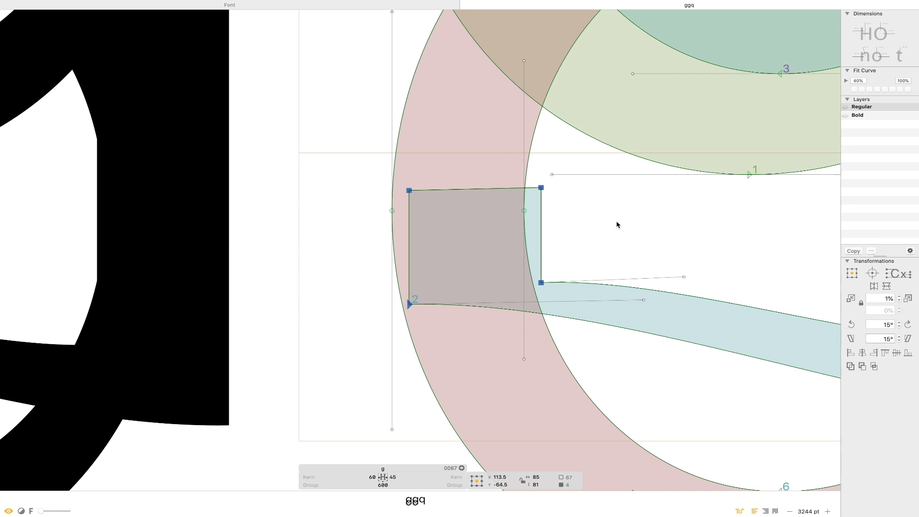
pyautogui.click(616, 224)
# Delete both contours of the bowl copy lying over the tail.
pyautogui.press('alt+super+0')
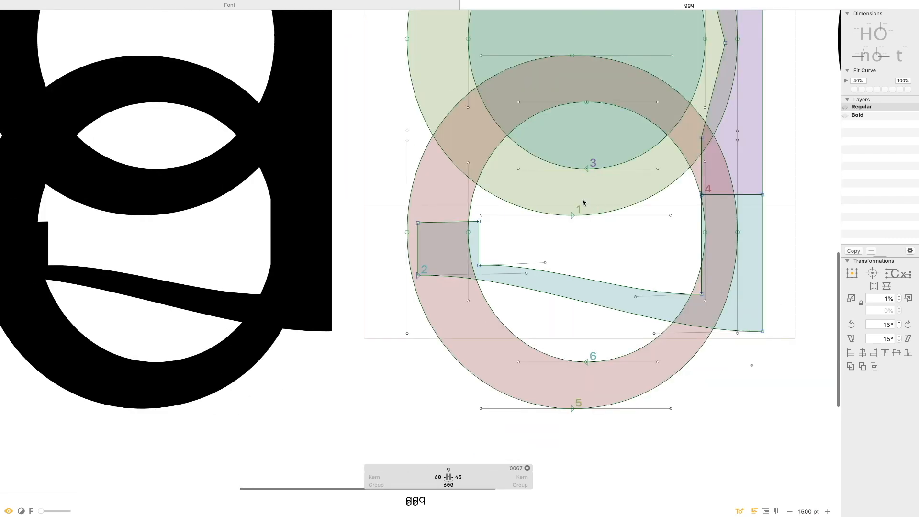
pyautogui.moveTo(549, 185); pyautogui.dragTo(472, 208)
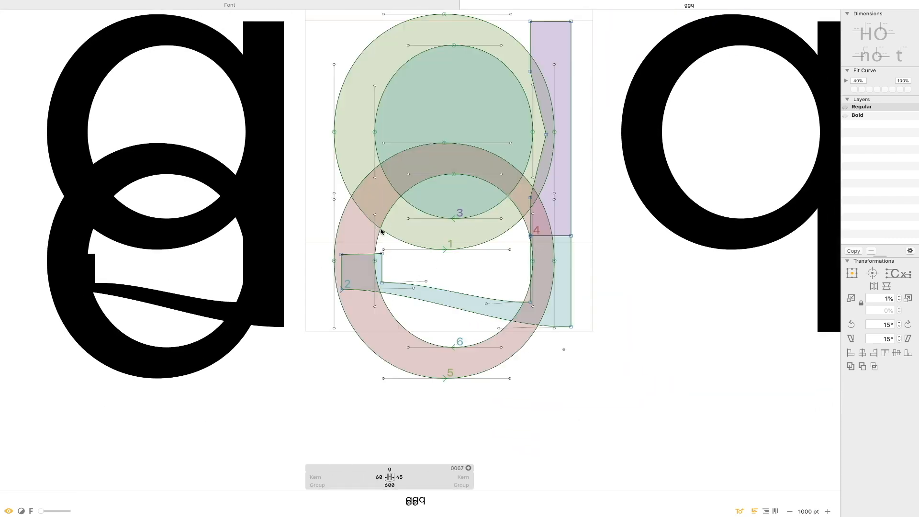
pyautogui.doubleClick(383, 235)
pyautogui.press('super+z')
pyautogui.click(391, 240)
pyautogui.doubleClick(377, 236)
pyautogui.press('Delete')
pyautogui.doubleClick(338, 227)
pyautogui.press('Delete')
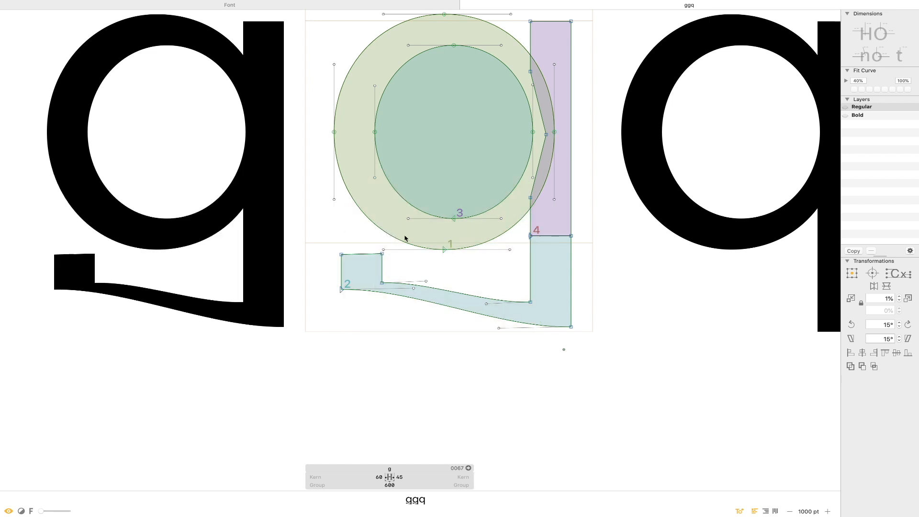
# Pull the tail's curve handles vertically downward, placing the outer edge's handles at 75, -200 and 555, -275.
pyautogui.moveTo(411, 290); pyautogui.dragTo(341, 331)
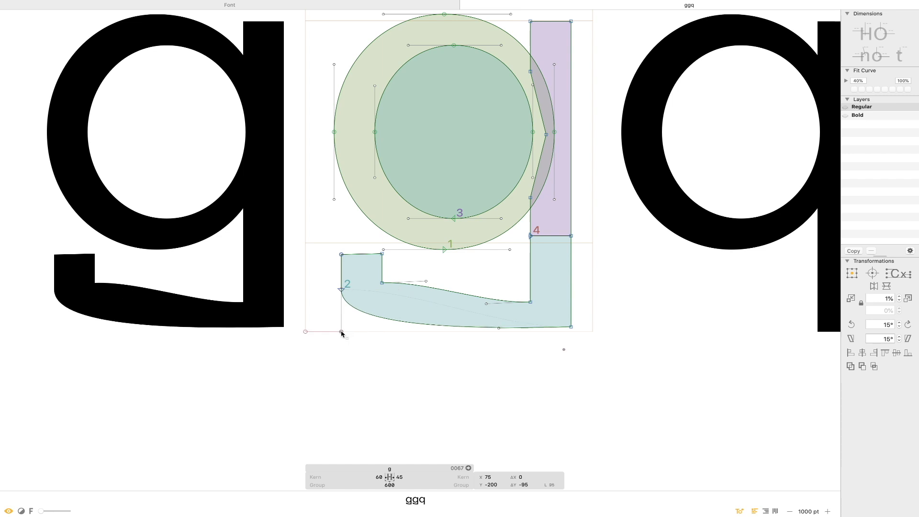
pyautogui.moveTo(428, 284); pyautogui.dragTo(383, 312)
pyautogui.moveTo(429, 286); pyautogui.dragTo(411, 316)
pyautogui.moveTo(484, 305); pyautogui.dragTo(571, 365)
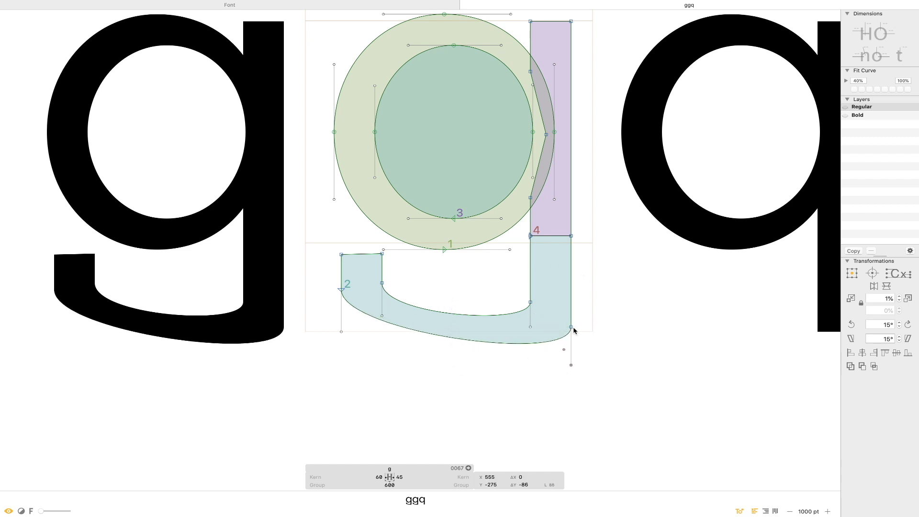
# Raise the tail's outer stem-side curve point to y -133 and the two curve points at its free end to y -34.
pyautogui.moveTo(572, 327); pyautogui.dragTo(571, 302)
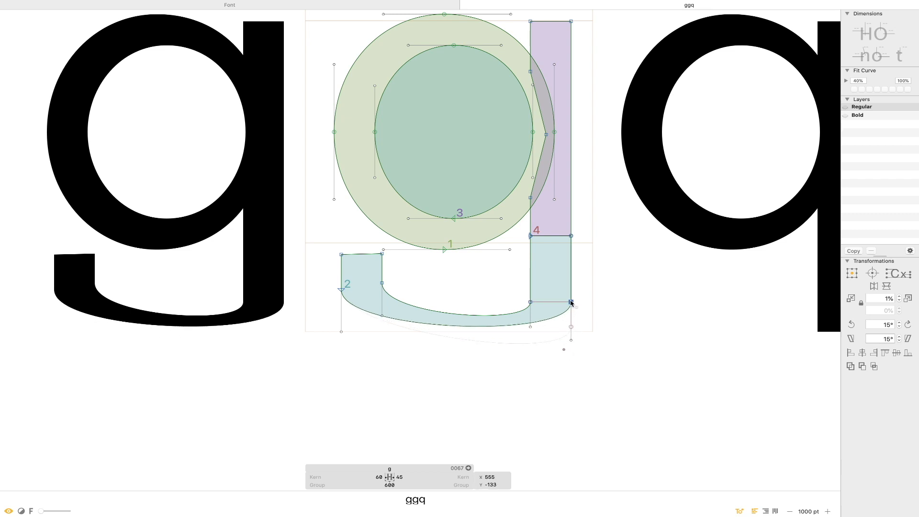
pyautogui.moveTo(382, 284); pyautogui.dragTo(450, 262)
pyautogui.keyDown('shift'); pyautogui.click(341, 291); pyautogui.keyUp('shift')
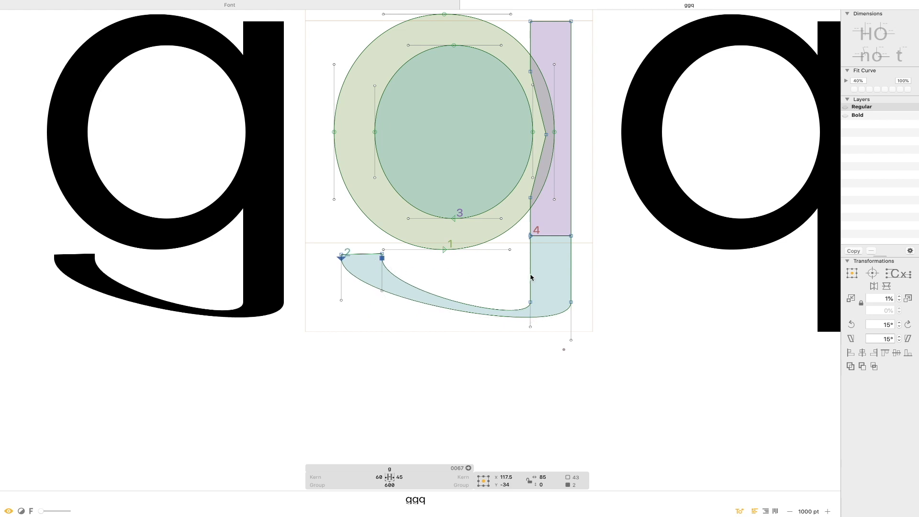
pyautogui.press('super+space')
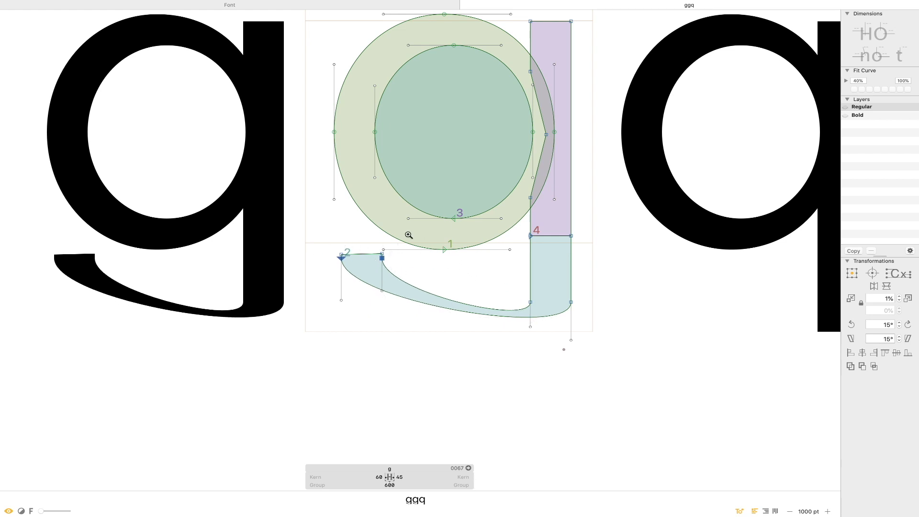
pyautogui.moveTo(416, 230); pyautogui.dragTo(289, 288)
pyautogui.moveTo(604, 221); pyautogui.dragTo(316, 264)
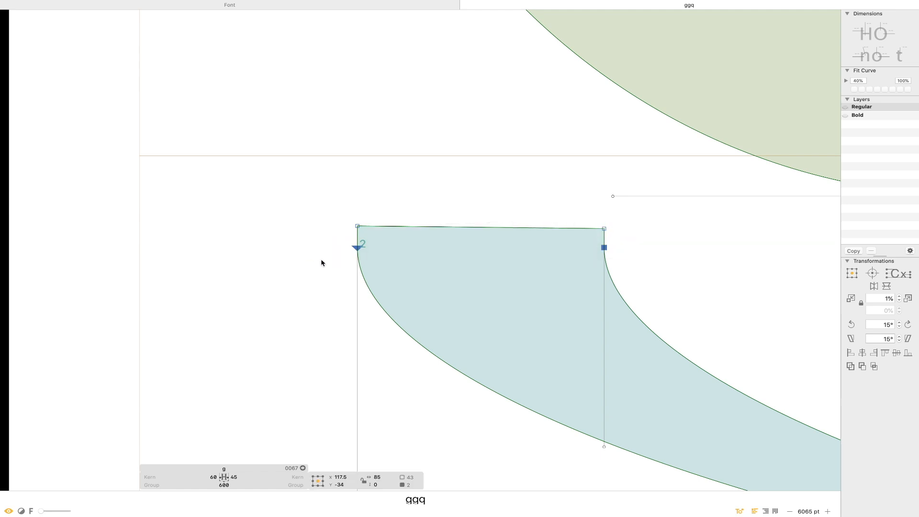
pyautogui.click(612, 253)
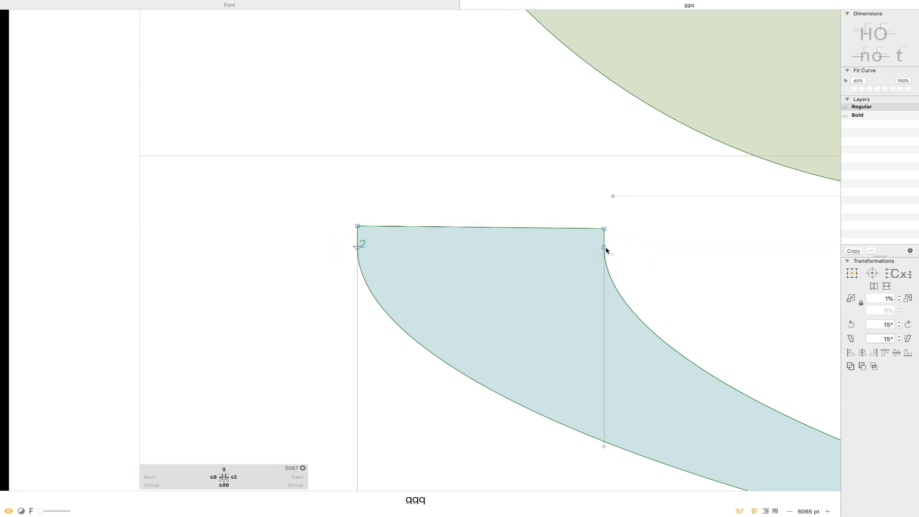
pyautogui.moveTo(605, 248)
pyautogui.mouseDown()
pyautogui.moveTo(606, 269)
pyautogui.moveTo(605, 248)
pyautogui.mouseUp()
pyautogui.press('super+0')
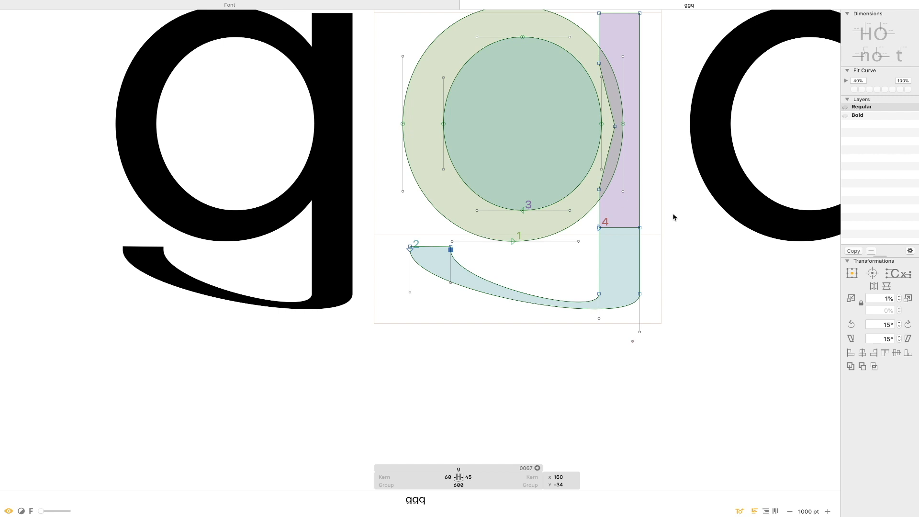
# Raise the inner and outer stem-side curve points of the tail to y -27.
pyautogui.click(597, 294)
pyautogui.moveTo(610, 291); pyautogui.dragTo(598, 247)
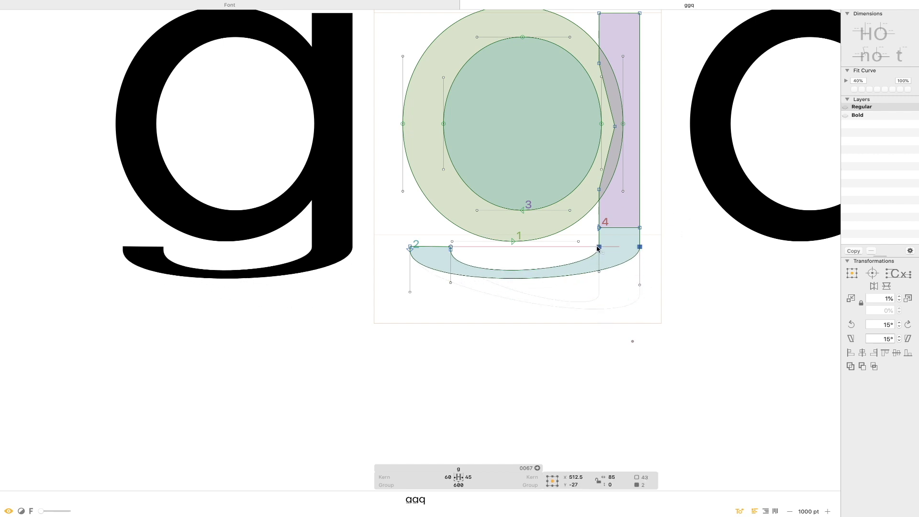
pyautogui.click(657, 241)
pyautogui.moveTo(668, 218); pyautogui.dragTo(517, 283)
pyautogui.moveTo(730, 197); pyautogui.dragTo(632, 245)
pyautogui.moveTo(684, 230)
pyautogui.mouseDown()
pyautogui.moveTo(685, 263)
pyautogui.moveTo(683, 228)
pyautogui.mouseUp()
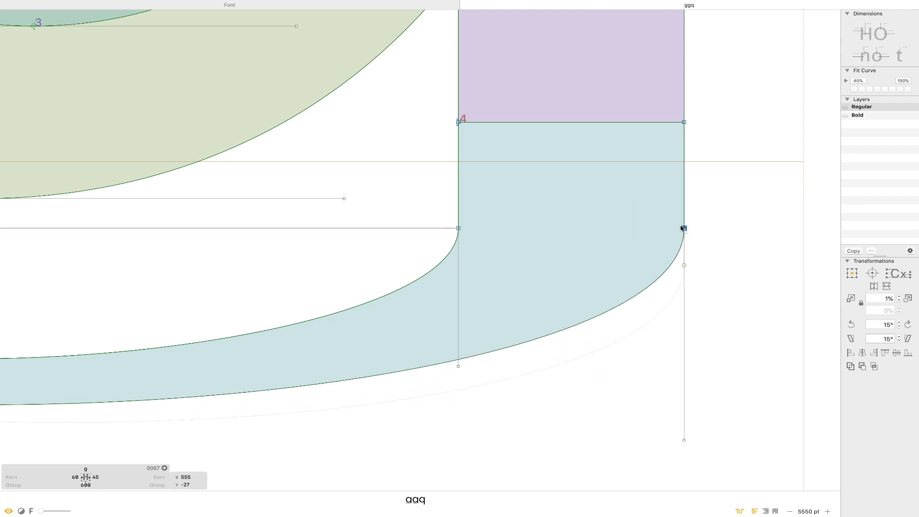
# Pull down the tail's stem-side curve handles, placing the outer one at 555, -129 and the inner one at 470, -108.
pyautogui.click(723, 229)
pyautogui.press('super+minus')
pyautogui.press('super+minus')
pyautogui.press('super+minus')
pyautogui.moveTo(420, 228); pyautogui.dragTo(544, 172)
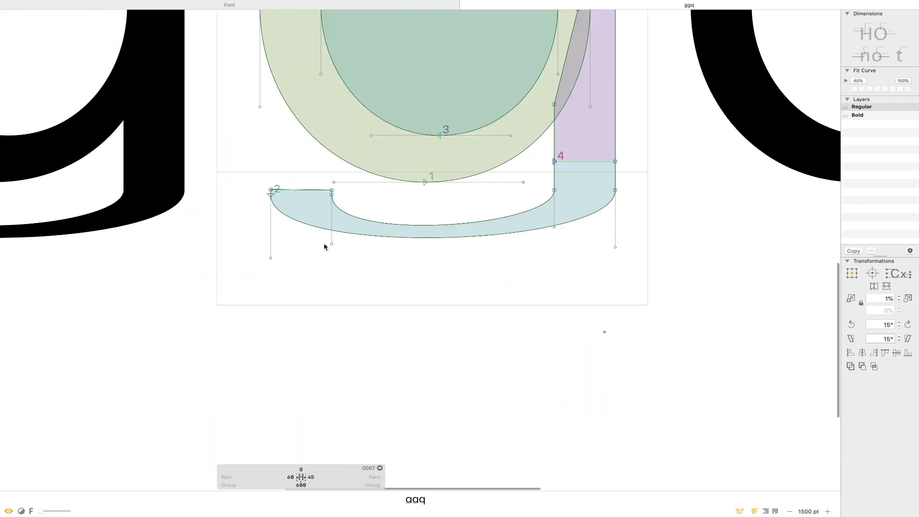
pyautogui.moveTo(615, 248)
pyautogui.mouseDown()
pyautogui.moveTo(615, 277)
pyautogui.moveTo(615, 262)
pyautogui.mouseUp()
pyautogui.moveTo(556, 229)
pyautogui.mouseDown()
pyautogui.moveTo(555, 250)
pyautogui.moveTo(332, 245)
pyautogui.moveTo(351, 249)
pyautogui.moveTo(345, 255)
pyautogui.moveTo(553, 246)
pyautogui.mouseUp()
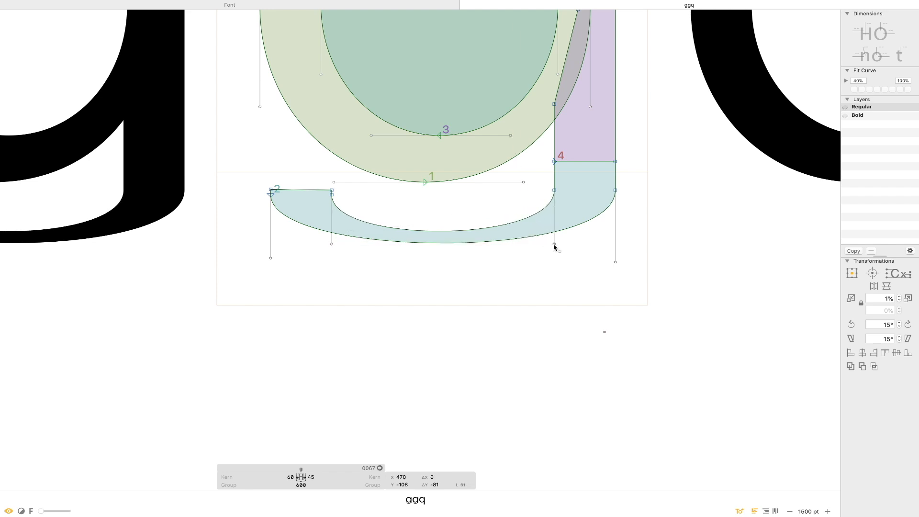
pyautogui.moveTo(616, 262)
pyautogui.mouseDown()
pyautogui.moveTo(271, 259)
pyautogui.moveTo(491, 250)
pyautogui.moveTo(462, 258)
pyautogui.moveTo(616, 258)
pyautogui.mouseUp()
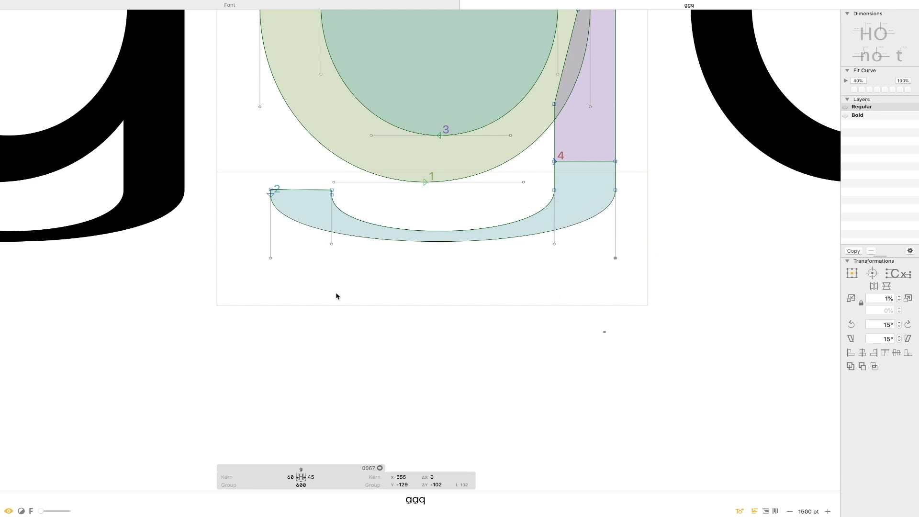
pyautogui.click(555, 377)
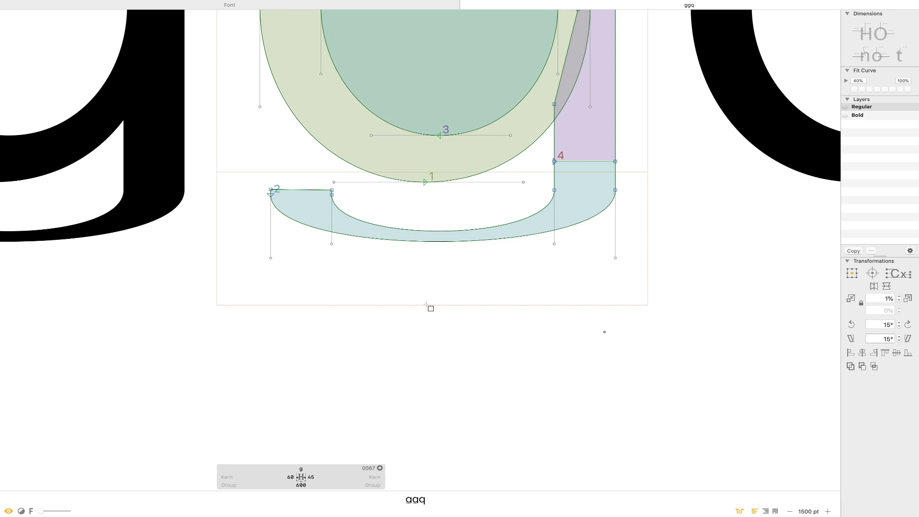
# Draw a 14 × 14 square directly below the descender line, centred at x 300 under the tail.
pyautogui.moveTo(426, 305); pyautogui.dragTo(439, 315)
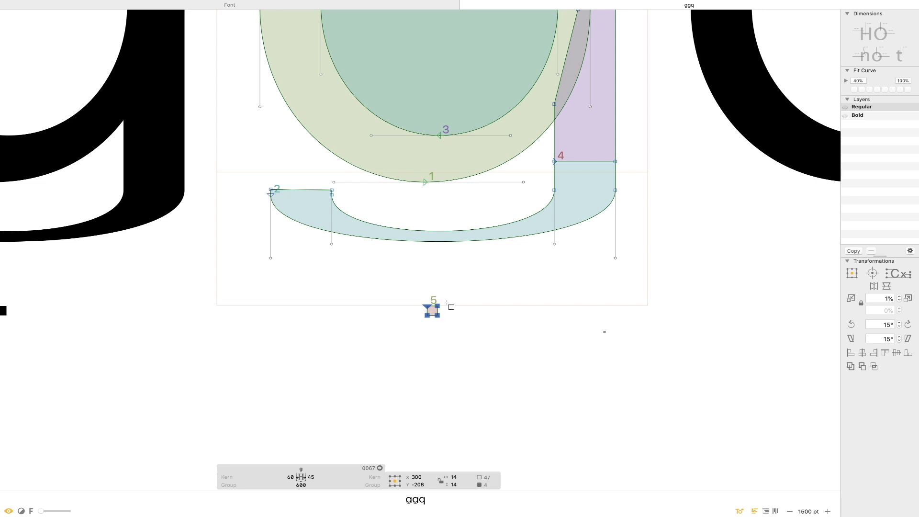
pyautogui.moveTo(472, 275); pyautogui.dragTo(366, 369)
pyautogui.moveTo(481, 221); pyautogui.dragTo(480, 217)
pyautogui.click(531, 204)
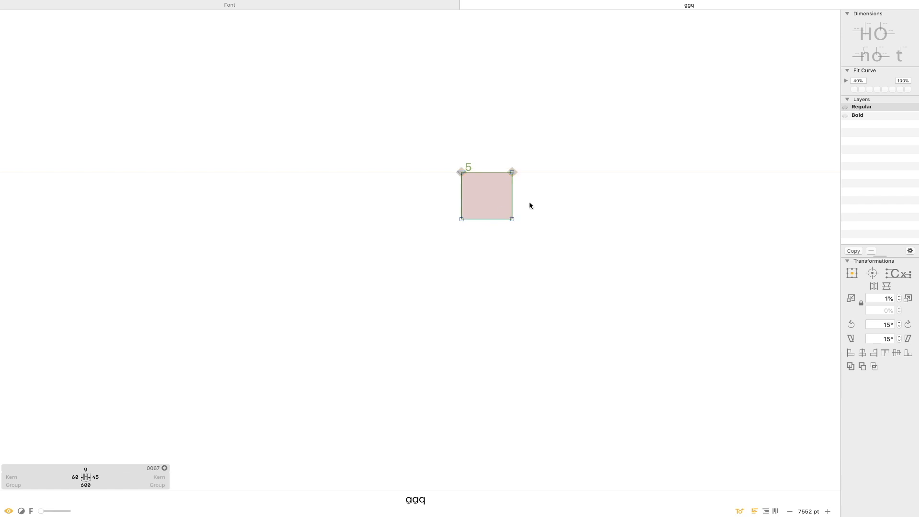
pyautogui.press('super+minus')
pyautogui.press('super+minus')
pyautogui.press('super+minus')
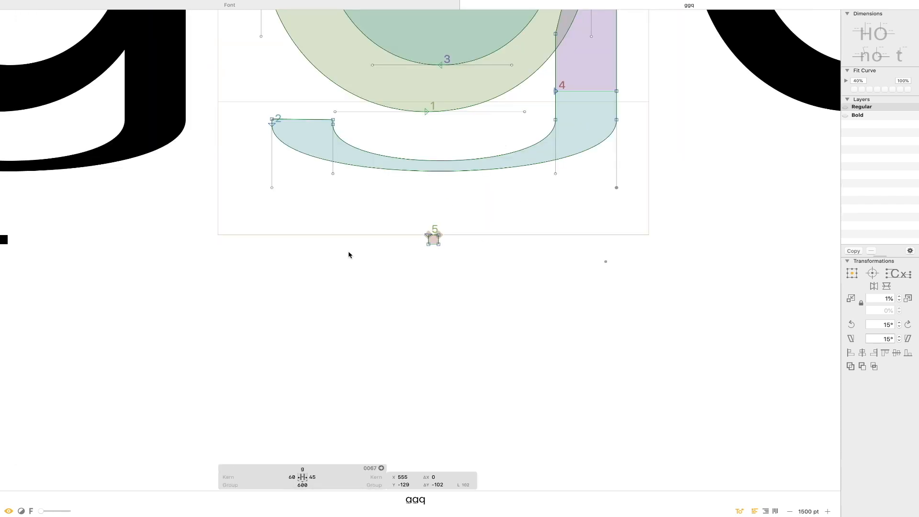
# Lower both outer curve handles of the tail to y -275 so its lowest edge meets the square's underside.
pyautogui.moveTo(253, 177); pyautogui.dragTo(279, 287)
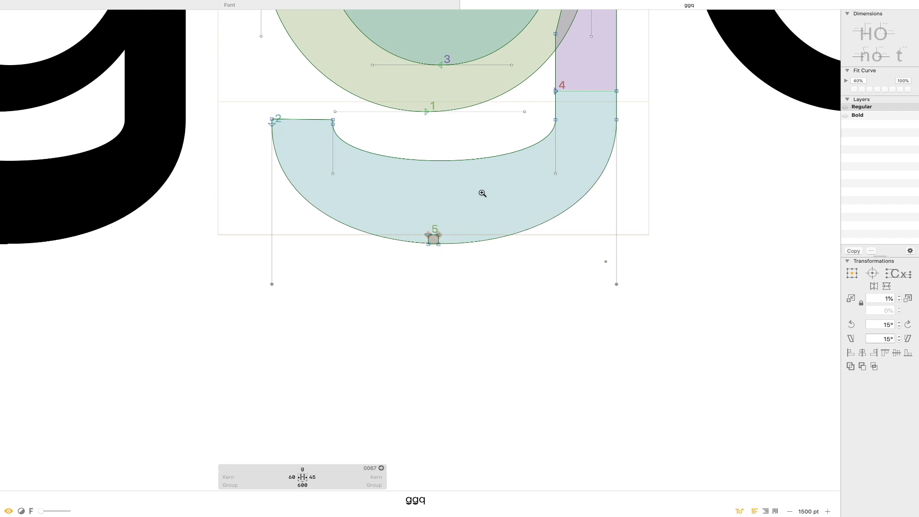
pyautogui.moveTo(489, 184); pyautogui.dragTo(366, 296)
pyautogui.press('Down')
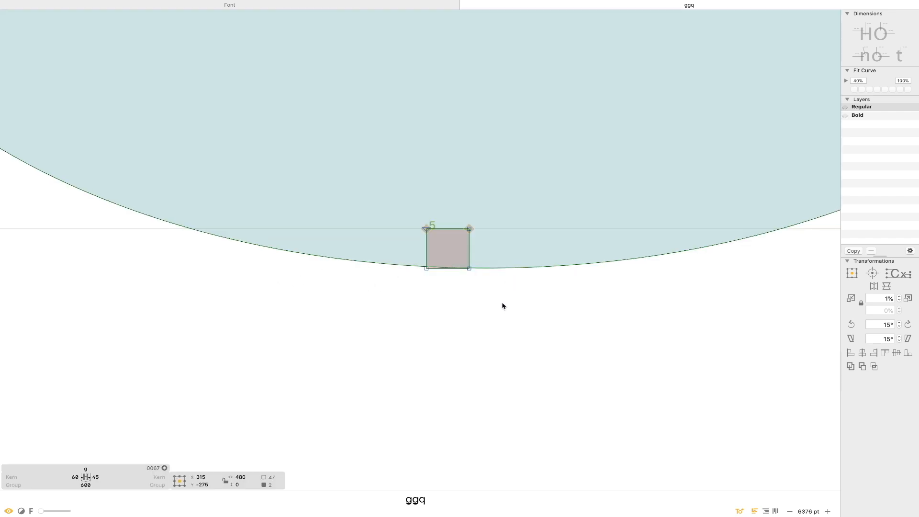
pyautogui.press('super+minus')
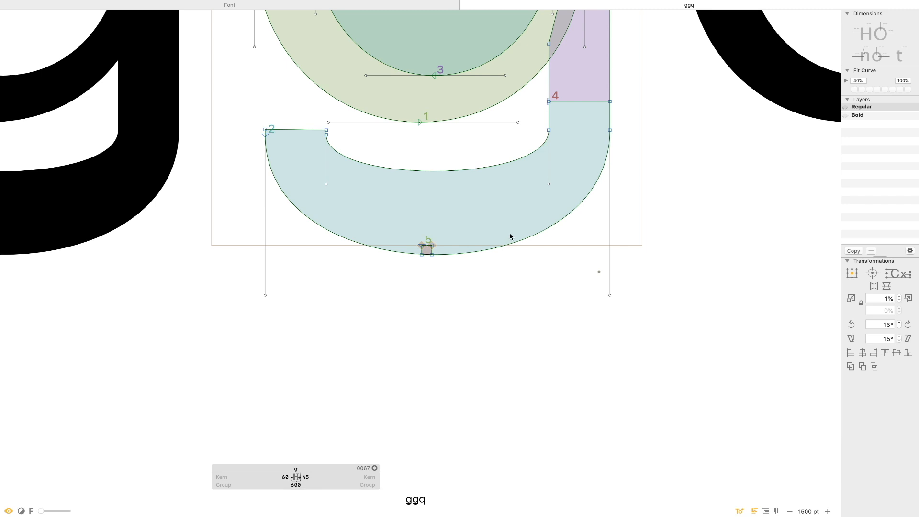
# Resize the small guide square under the tail to 70 × 70.
pyautogui.click(433, 253)
pyautogui.scroll(5, 433, 253)
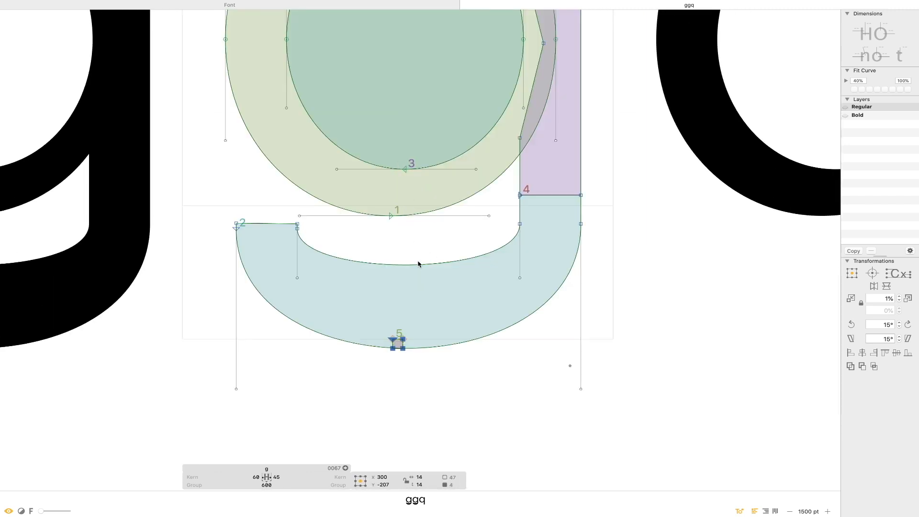
pyautogui.click(415, 476)
pyautogui.press('Tab')
pyautogui.write('70')
pyautogui.press('Return')
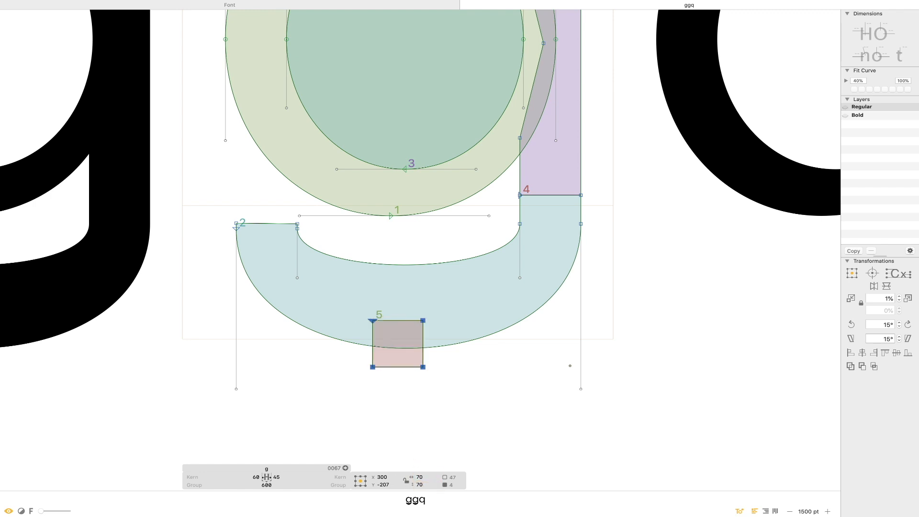
# Move the guide square to 317, -179 so its underside aligns with the lowest point of the tail's outer curve.
pyautogui.moveTo(409, 319); pyautogui.dragTo(421, 302)
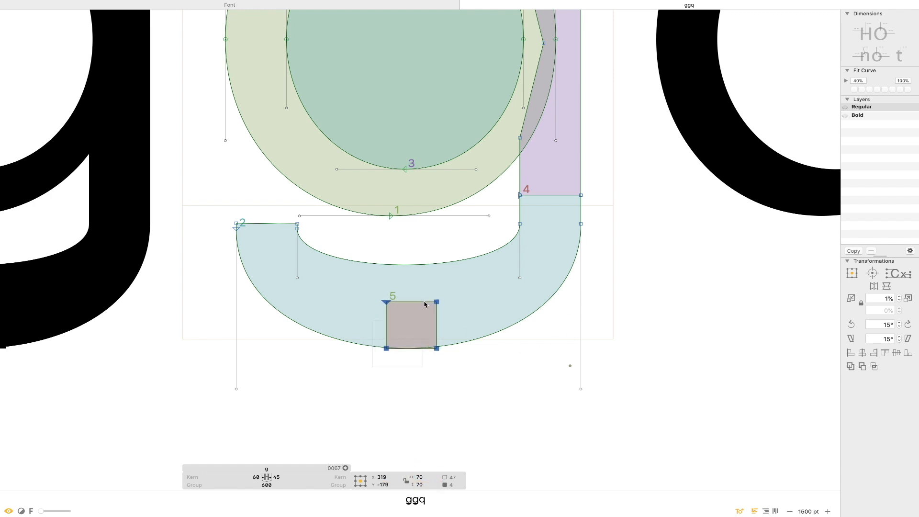
pyautogui.click(360, 373)
pyautogui.scroll(10, 359, 373)
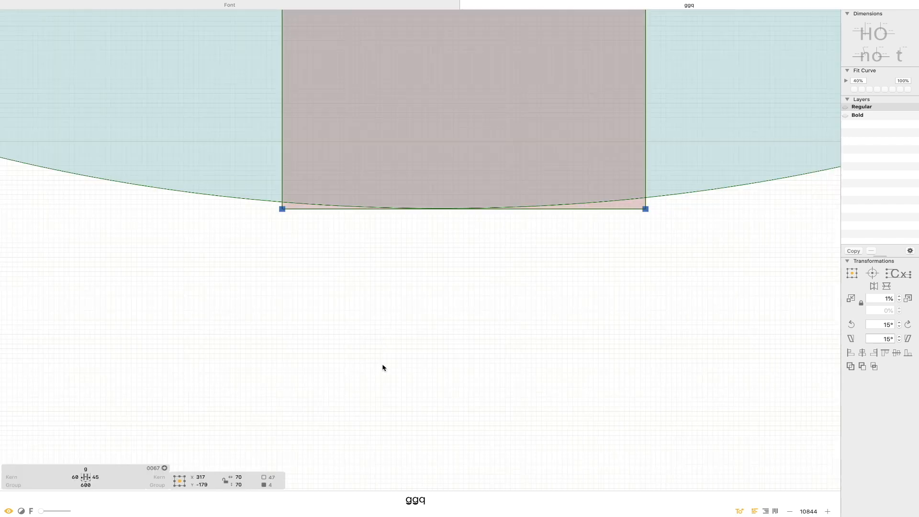
pyautogui.scroll(-10, 409, 359)
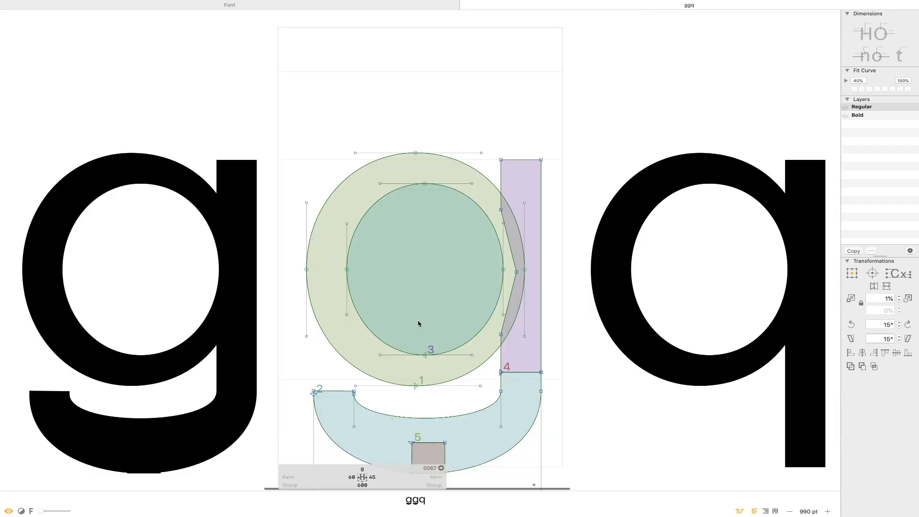
# Lower both inner curve handles of the tail to y -182, bringing the inner curve down to the guide square's upper edge.
pyautogui.press('space')
pyautogui.moveTo(503, 335); pyautogui.dragTo(510, 307)
pyautogui.moveTo(609, 206); pyautogui.dragTo(231, 450)
pyautogui.moveTo(292, 245); pyautogui.dragTo(370, 270)
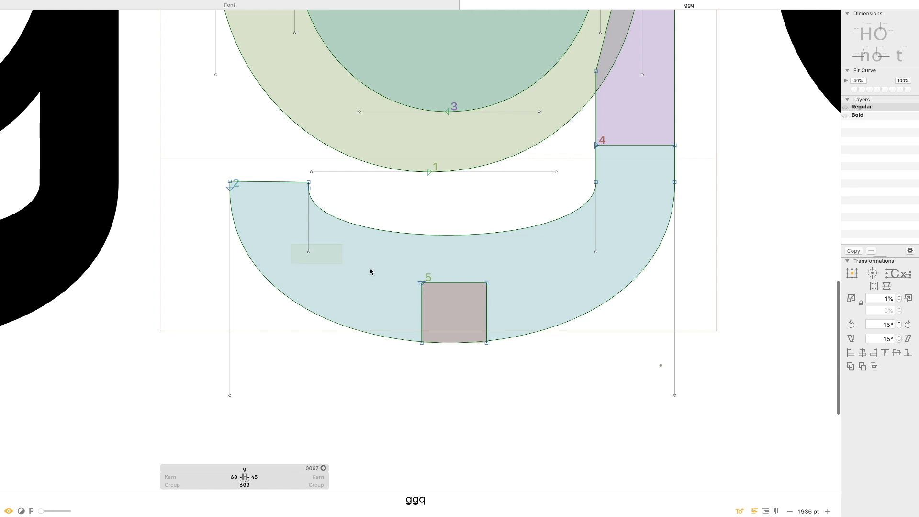
pyautogui.keyDown('shift'); pyautogui.click(597, 252); pyautogui.keyUp('shift')
pyautogui.moveTo(596, 292); pyautogui.dragTo(598, 319)
pyautogui.scroll(5, 439, 311)
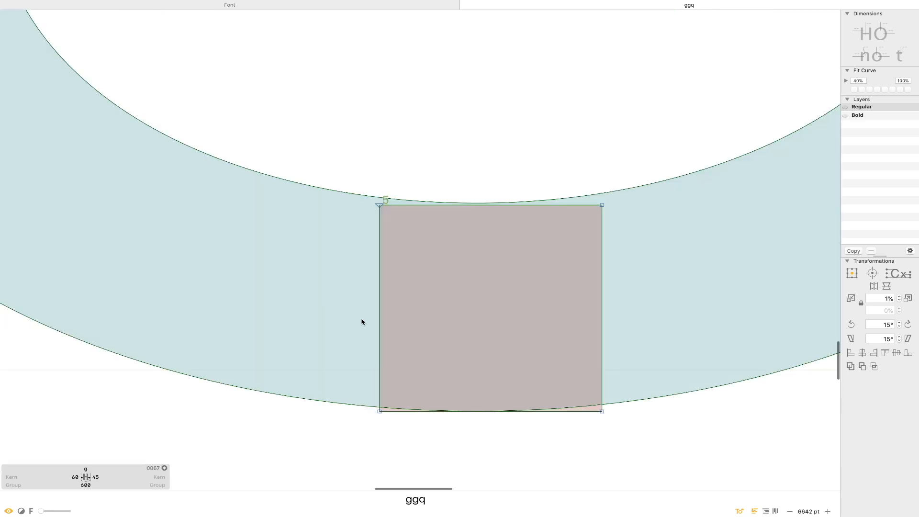
pyautogui.press('super+0')
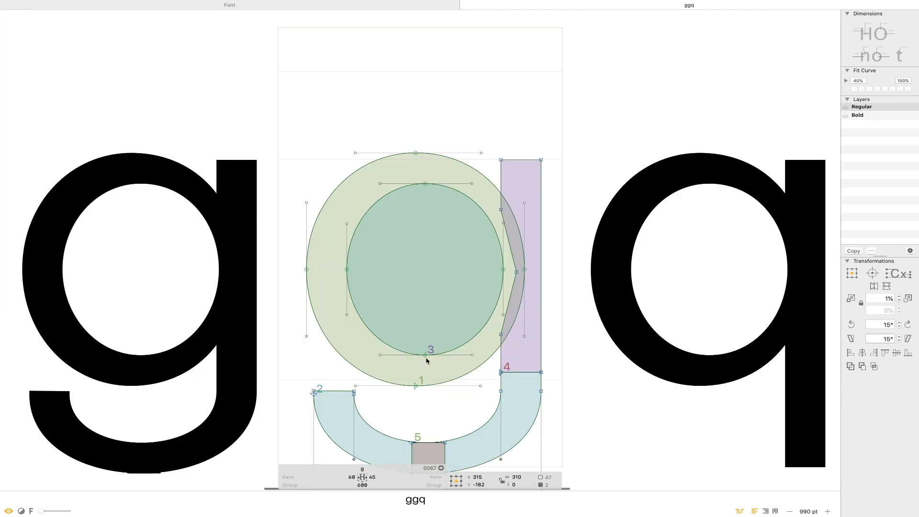
# Delete the guide square from the tail and preview the g.
pyautogui.press('space')
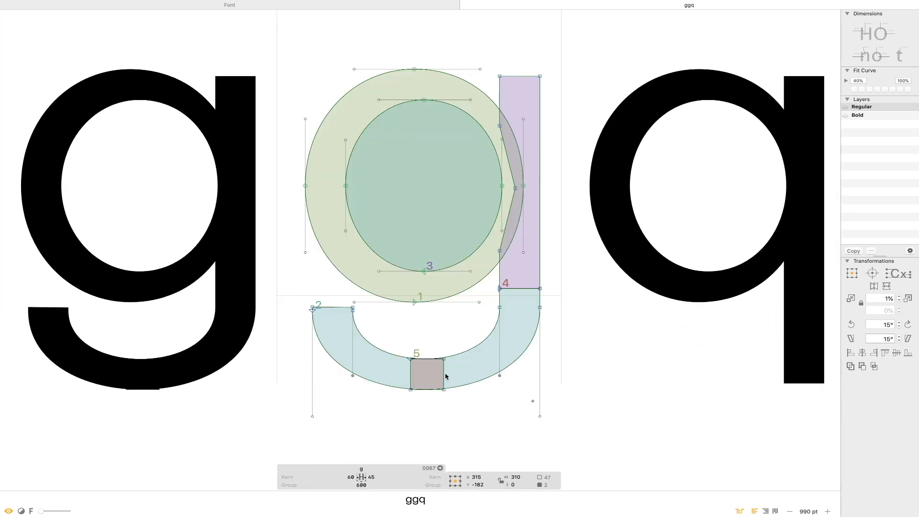
pyautogui.press('Delete')
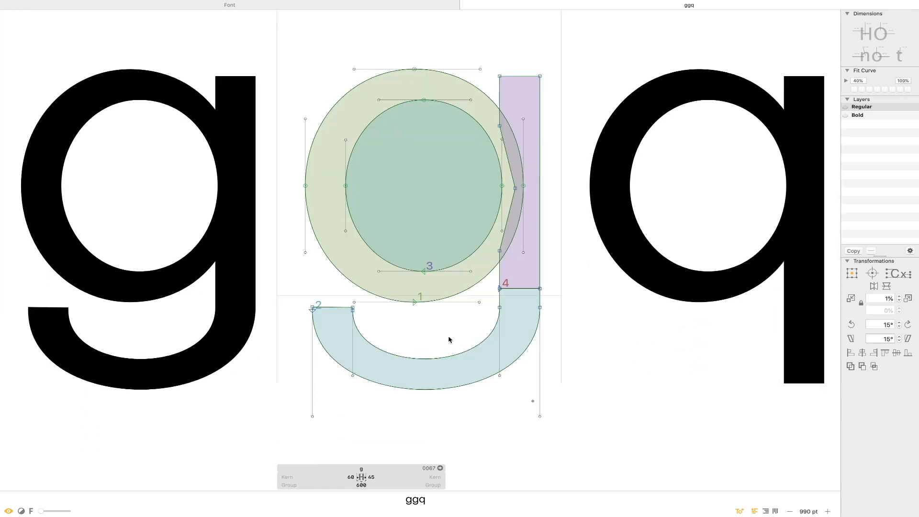
pyautogui.press('space')
pyautogui.press('super+minus')
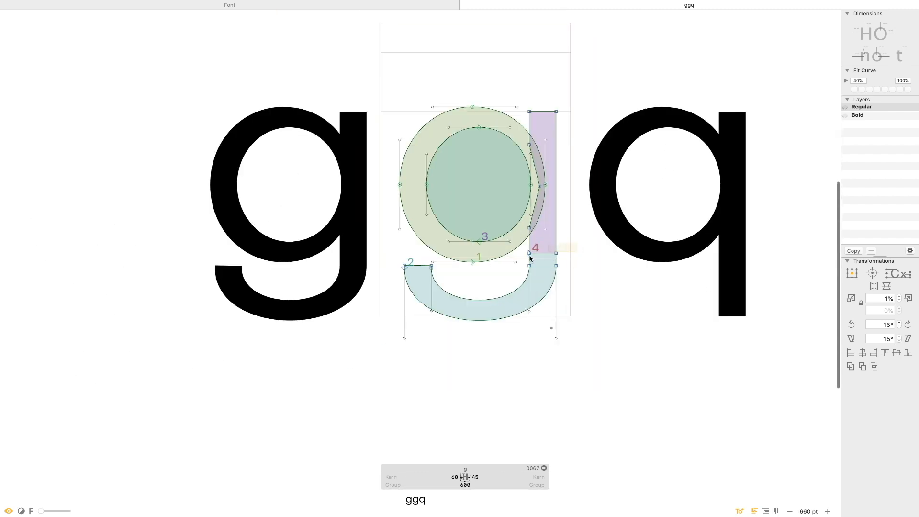
# Merge the g's stem and tail into one continuous contour.
pyautogui.click(533, 255)
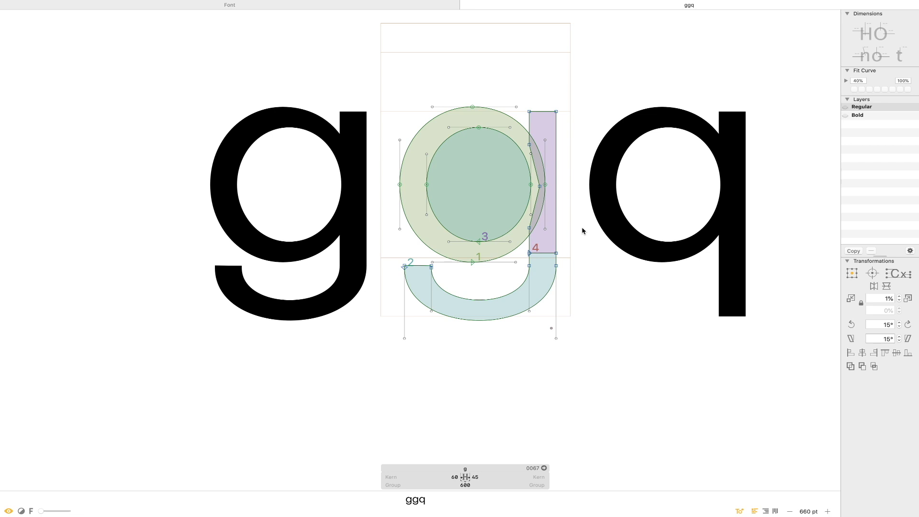
pyautogui.press('super+equal')
pyautogui.press('super+equal')
pyautogui.press('super+equal')
pyautogui.click(476, 183)
pyautogui.keyDown('shift'); pyautogui.click(638, 184); pyautogui.keyUp('shift')
pyautogui.hotkey('shift', 'Up')
pyautogui.hotkey('shift', 'Down')
pyautogui.hotkey('shift', 'Down')
pyautogui.hotkey('shift', 'Down')
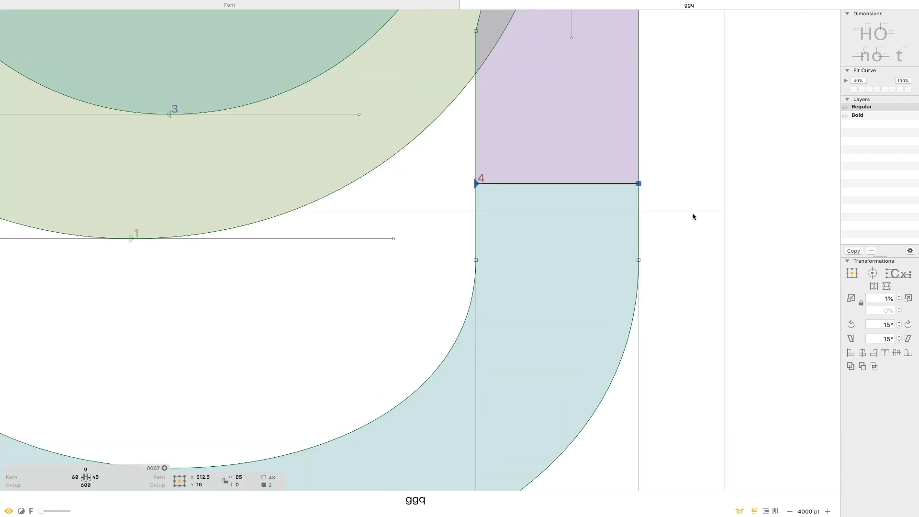
pyautogui.doubleClick(639, 238)
pyautogui.click(851, 366)
pyautogui.press('super+minus')
pyautogui.press('super+minus')
pyautogui.press('super+minus')
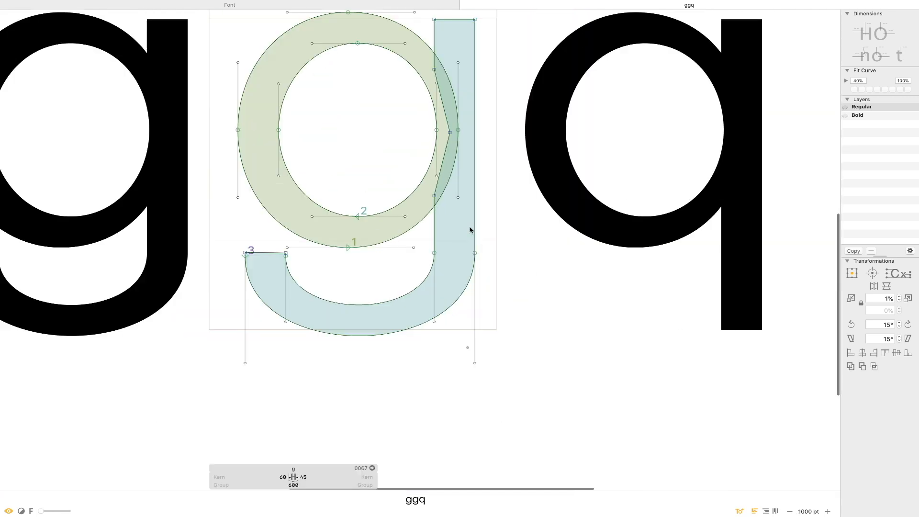
# Raise the two curve points where the stem turns into the tail to y 33.
pyautogui.hscroll(-5, 568, 207)
pyautogui.scroll(3, 569, 208)
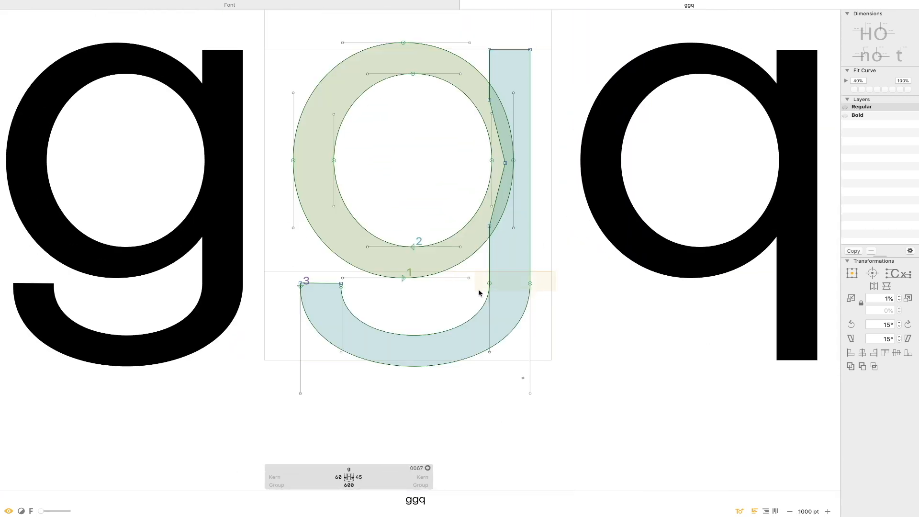
pyautogui.moveTo(479, 293); pyautogui.dragTo(480, 294)
pyautogui.hotkey('shift', 'Up')
pyautogui.hotkey('shift', 'Up')
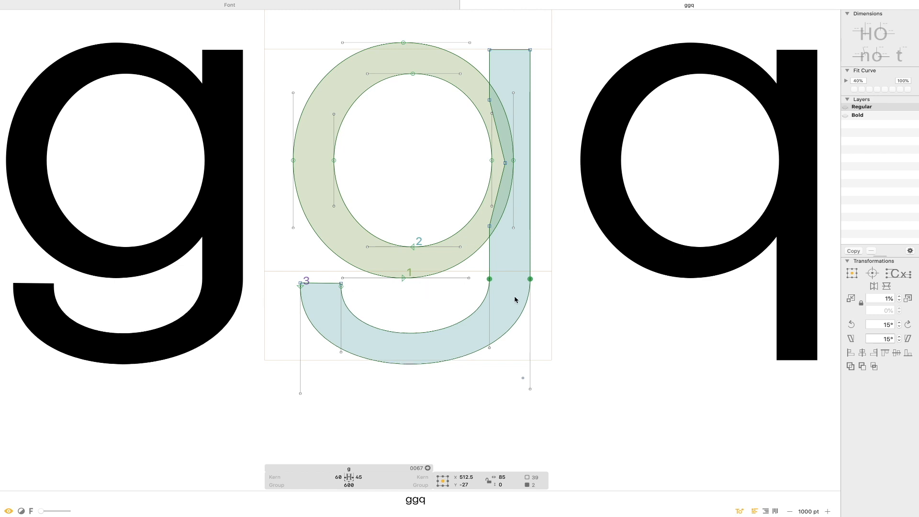
pyautogui.hotkey('shift', 'Up')
pyautogui.hotkey('shift', 'Up')
pyautogui.hotkey('shift', 'Up')
pyautogui.hotkey('shift', 'Up')
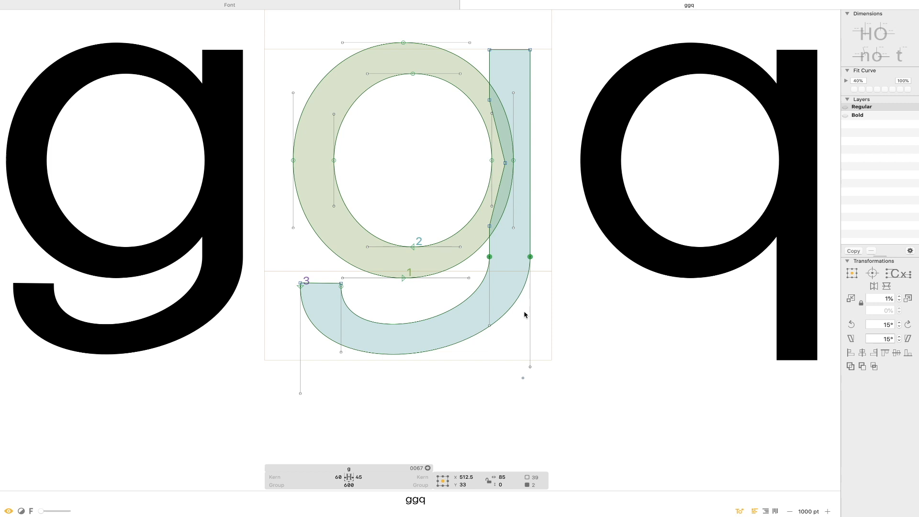
# Lower the two stem-side curve handles of the tail together until their centre is at y -248.5.
pyautogui.moveTo(563, 315); pyautogui.dragTo(437, 417)
pyautogui.hotkey('shift', 'Down')
pyautogui.hotkey('shift', 'Down')
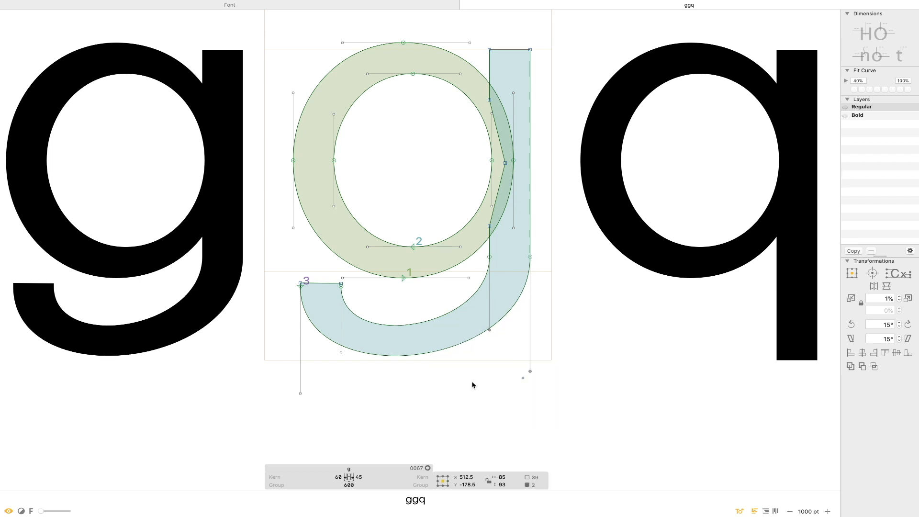
pyautogui.hotkey('shift', 'Down')
pyautogui.hotkey('shift', 'Down')
pyautogui.hotkey('shift', 'Down')
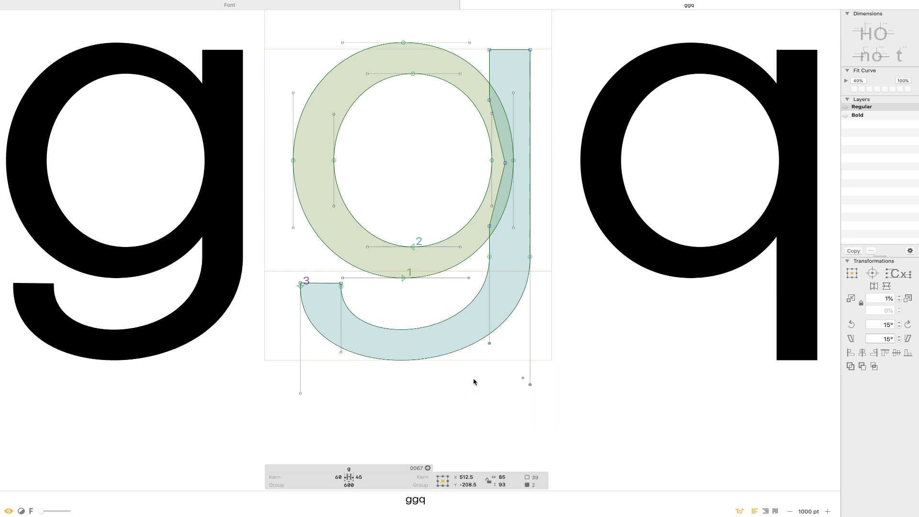
pyautogui.hotkey('shift', 'Down')
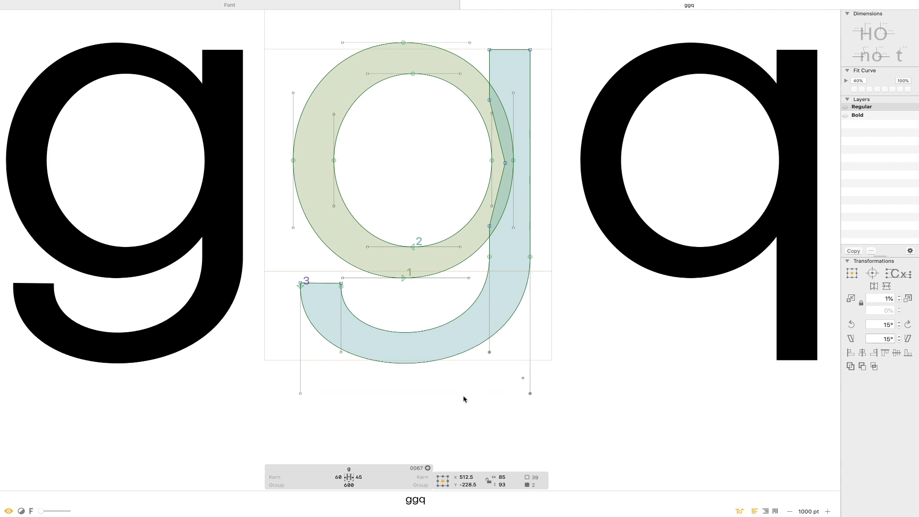
pyautogui.hscroll(-3, 469, 377)
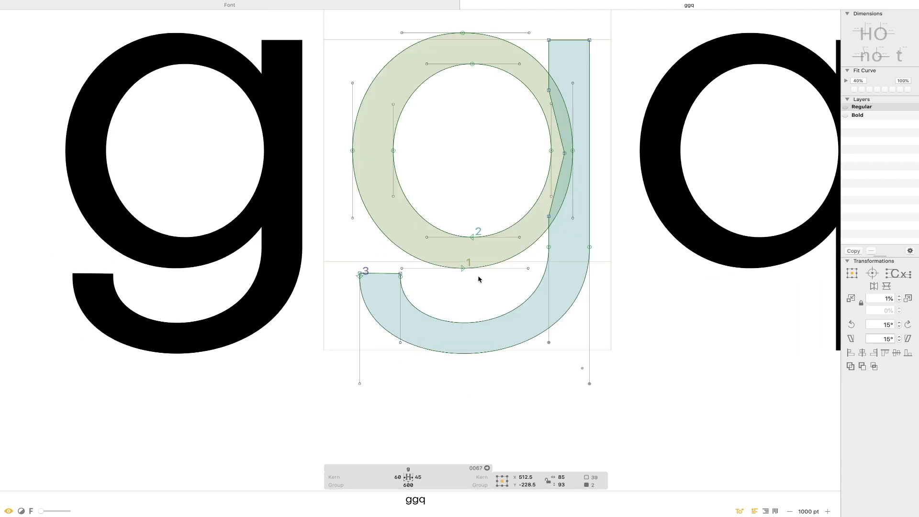
pyautogui.press('super+minus')
pyautogui.hotkey('shift', 'Down')
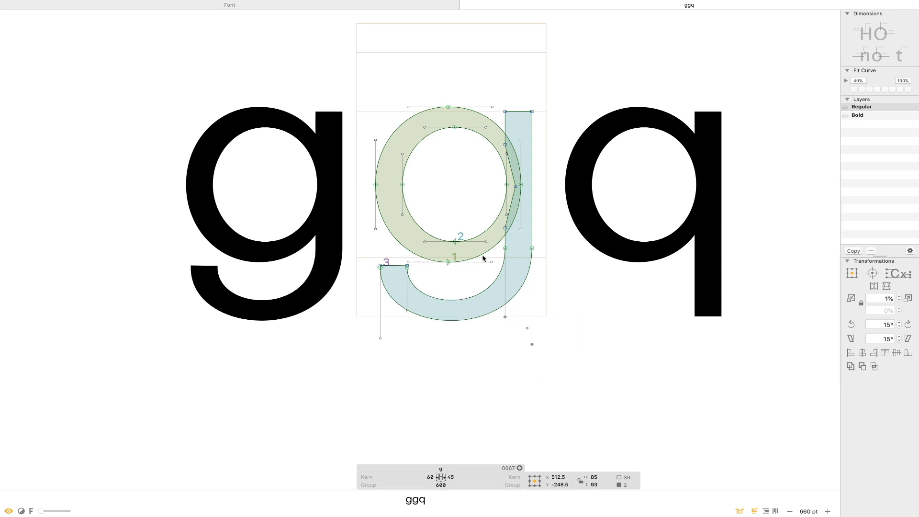
# Lower the four points at the tail's free end together until their centre is at y -40.
pyautogui.click(506, 248)
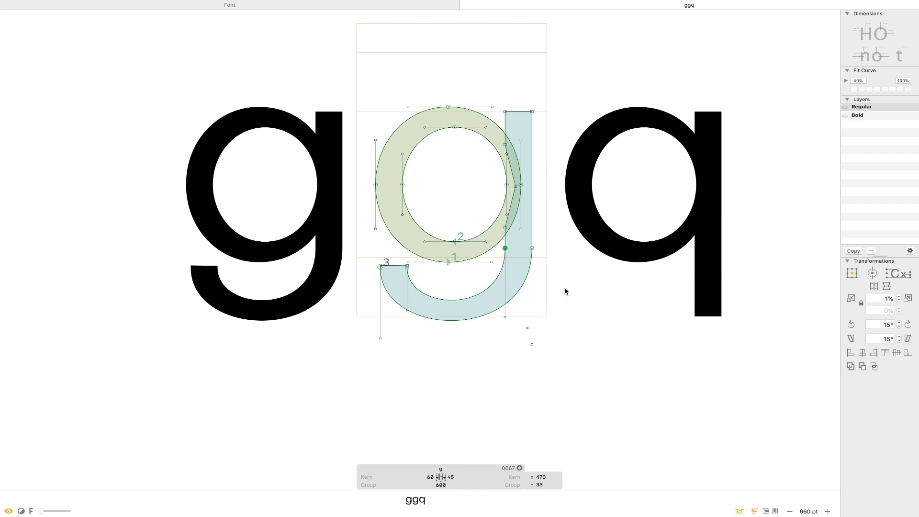
pyautogui.moveTo(545, 244); pyautogui.dragTo(500, 262)
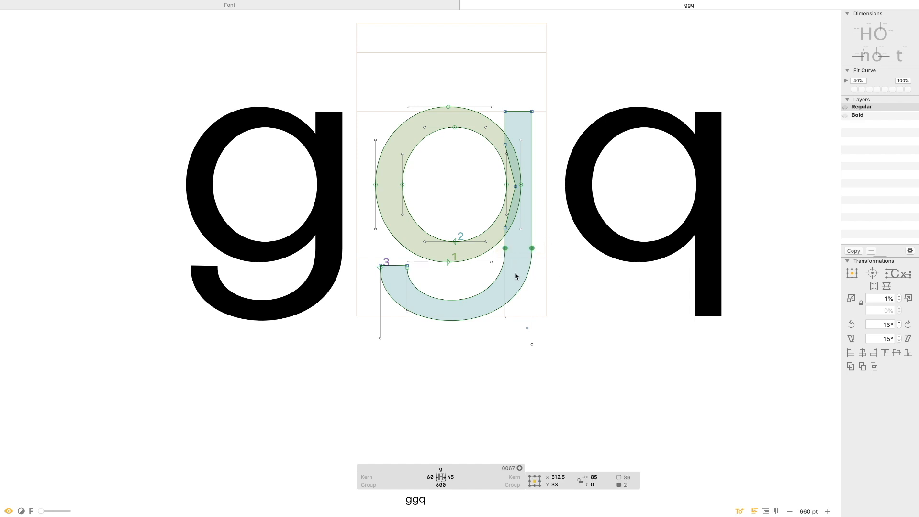
pyautogui.click(426, 280)
pyautogui.click(400, 266)
pyautogui.click(399, 273)
pyautogui.moveTo(364, 263); pyautogui.dragTo(408, 282)
pyautogui.hotkey('shift', 'Down')
pyautogui.hotkey('shift', 'Down')
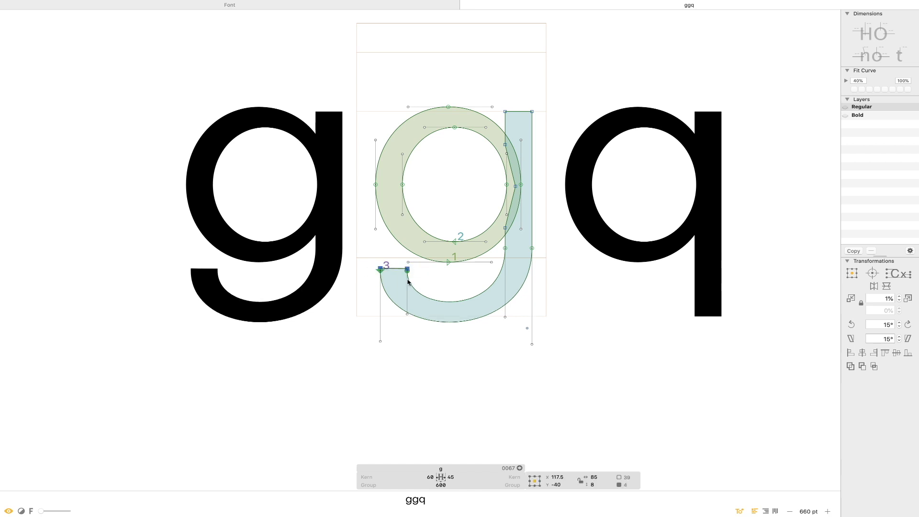
# Raise the tail's two free-end handles to centre y -218.5 and lower its two stem-side handles to centre y -258.5.
pyautogui.moveTo(360, 355); pyautogui.dragTo(452, 307)
pyautogui.hotkey('shift', 'Up')
pyautogui.hotkey('shift', 'Up')
pyautogui.hotkey('shift', 'Up')
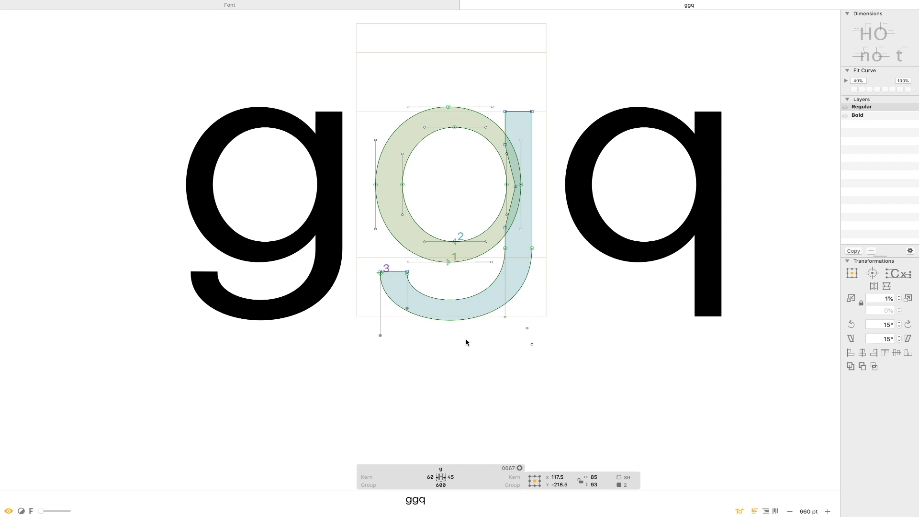
pyautogui.moveTo(538, 305); pyautogui.dragTo(478, 378)
pyautogui.hotkey('shift', 'Down')
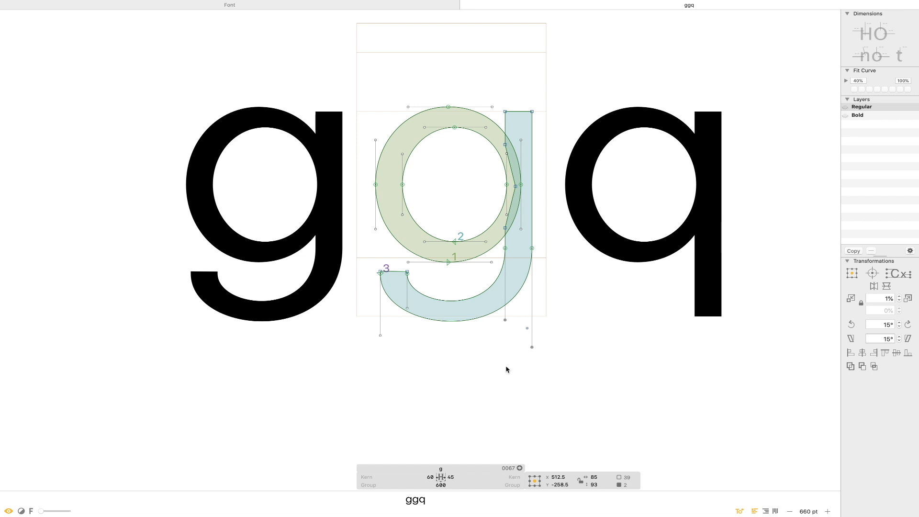
# Raise the outer curve point where the g's stem turns into the tail to y 73.
pyautogui.moveTo(546, 246); pyautogui.dragTo(527, 262)
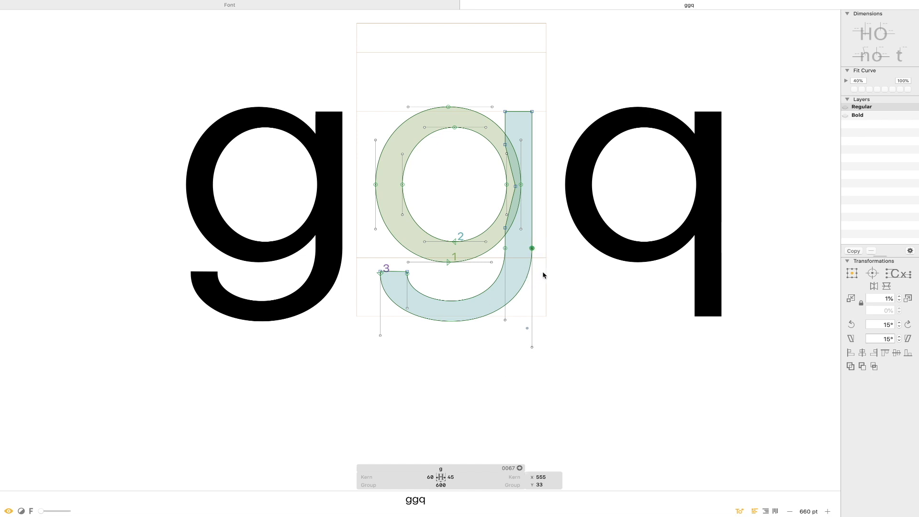
pyautogui.hotkey('shift', 'Up')
pyautogui.hotkey('shift', 'Up')
pyautogui.hotkey('shift', 'Up')
pyautogui.hotkey('shift', 'Up')
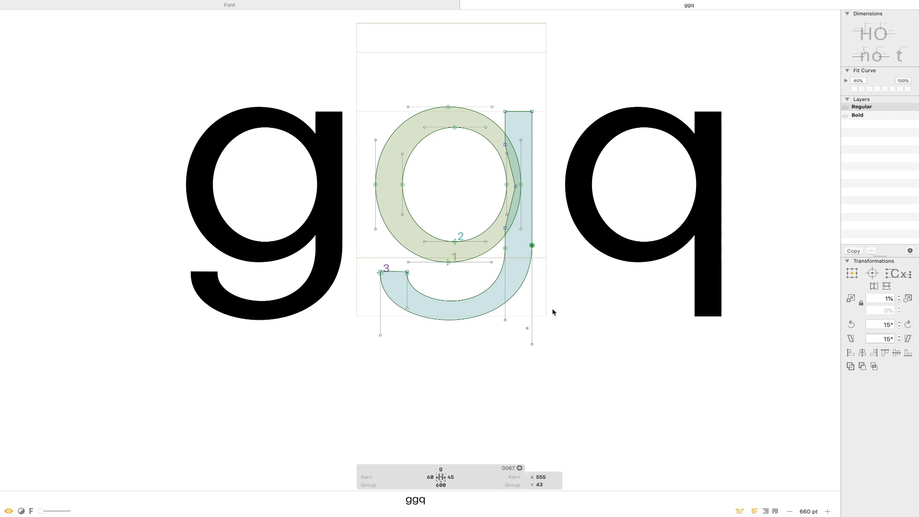
# Lower the curve handle of the outer stem point further to deepen the tail's outer curve.
pyautogui.moveTo(532, 335); pyautogui.dragTo(532, 350)
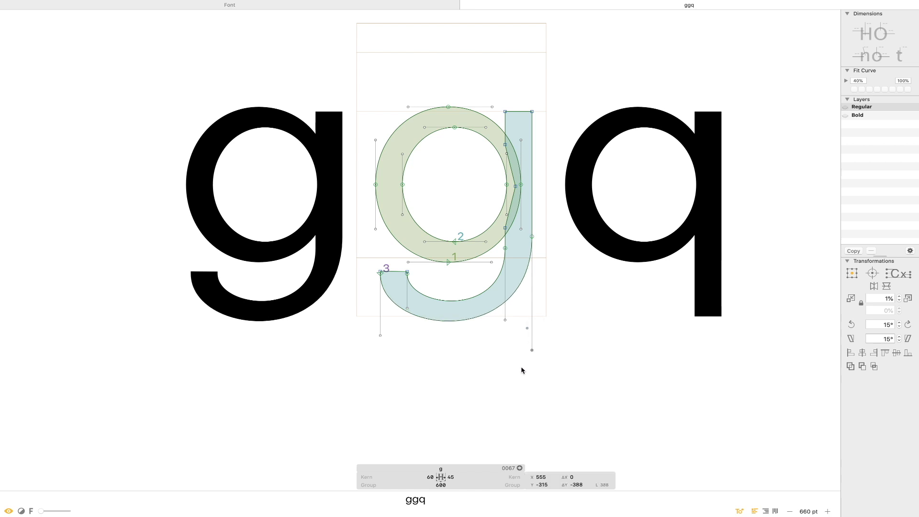
pyautogui.hotkey('shift', 'Down')
pyautogui.hotkey('shift', 'Down')
pyautogui.hotkey('shift', 'Down')
pyautogui.hotkey('shift', 'Up')
pyautogui.click(521, 381)
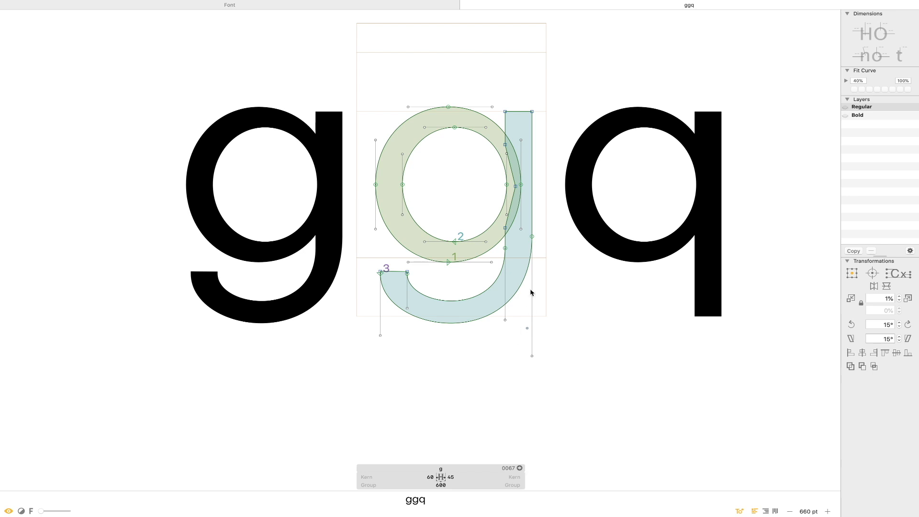
# Undo the recent moves of the tail's points and handles, back to the earlier lowering of its free end.
pyautogui.click(532, 237)
pyautogui.press('super+z')
pyautogui.press('super+z')
pyautogui.press('super+z')
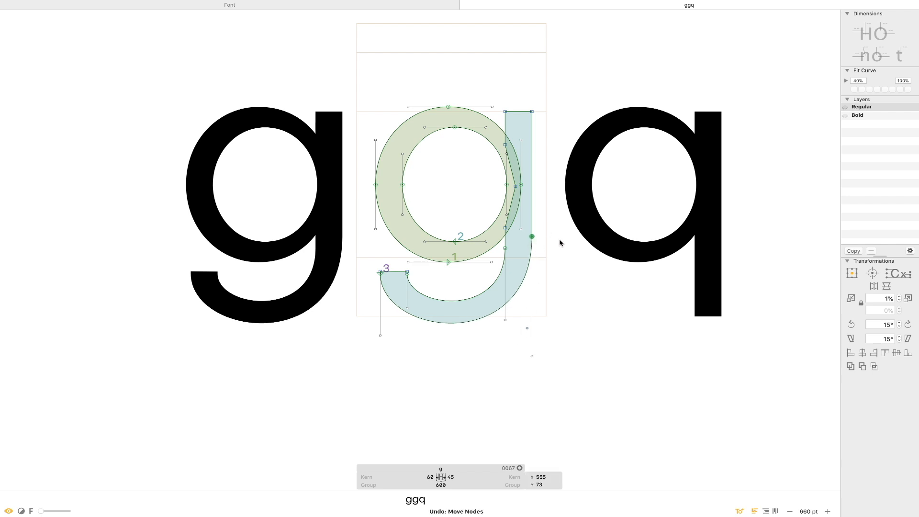
pyautogui.press('super+z')
pyautogui.press('super+z')
pyautogui.press('super+z')
pyautogui.press('super+z')
pyautogui.press('super+z')
pyautogui.press('super+z')
pyautogui.press('super+z')
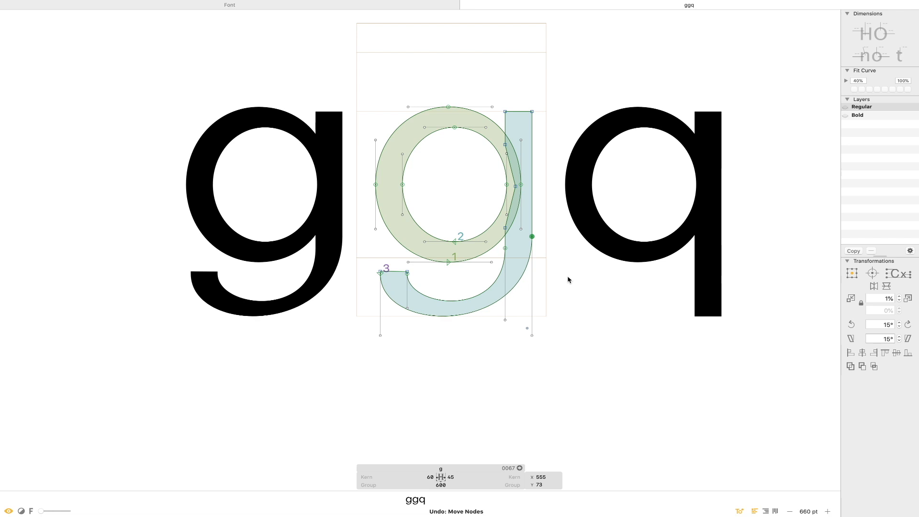
pyautogui.press('super+z')
pyautogui.press('super+z')
pyautogui.press('super+z')
pyautogui.press('super+z')
pyautogui.press('super+z')
pyautogui.press('super+z')
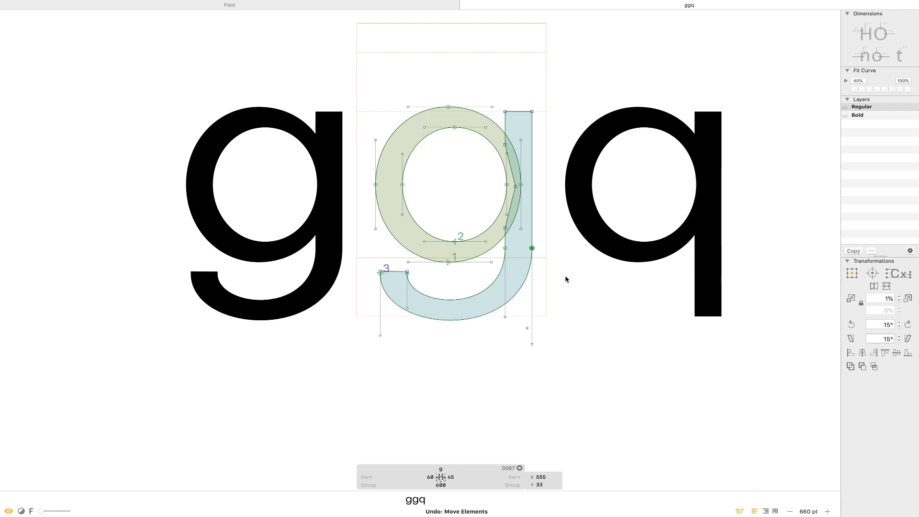
pyautogui.press('super+z')
pyautogui.press('super+z')
pyautogui.press('super+z')
pyautogui.press('super+shift+z')
pyautogui.press('super+shift+z')
pyautogui.press('super+shift+z')
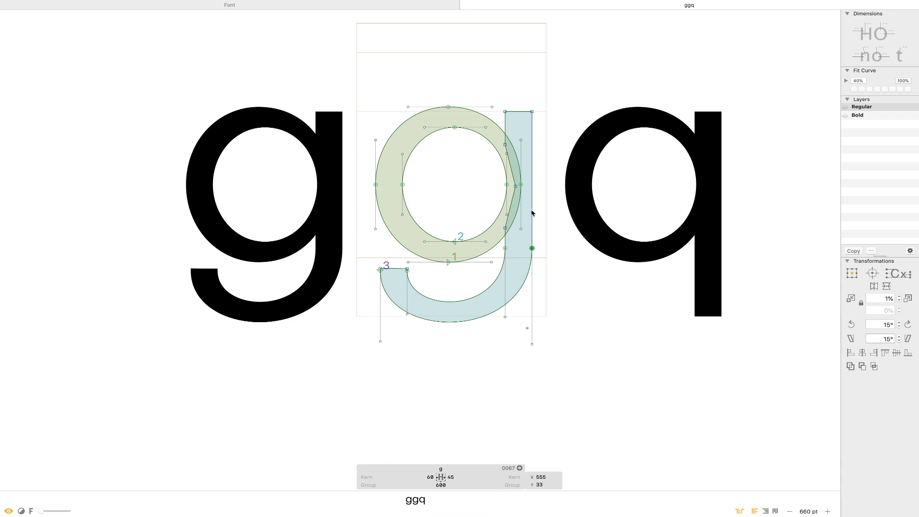
# Move the outer curve point where the stem turns into the tail up to y 147.
pyautogui.moveTo(532, 344); pyautogui.dragTo(533, 343)
pyautogui.press('super+z')
pyautogui.moveTo(533, 248); pyautogui.dragTo(533, 217)
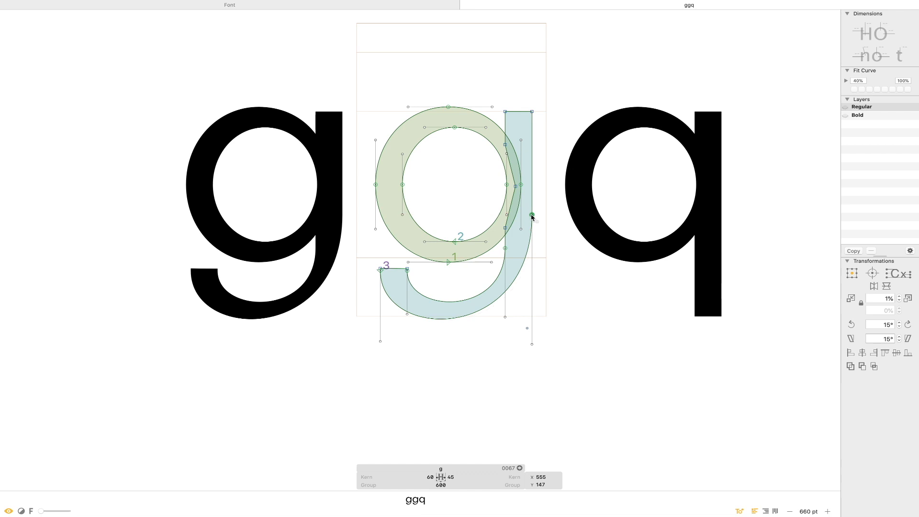
pyautogui.click(532, 345)
pyautogui.click(505, 355)
# Draw a small rectangle inside the tail's curve and size it to 15 by 15 units.
pyautogui.moveTo(582, 230); pyautogui.dragTo(351, 362)
pyautogui.moveTo(337, 202); pyautogui.dragTo(371, 234)
pyautogui.click(265, 475)
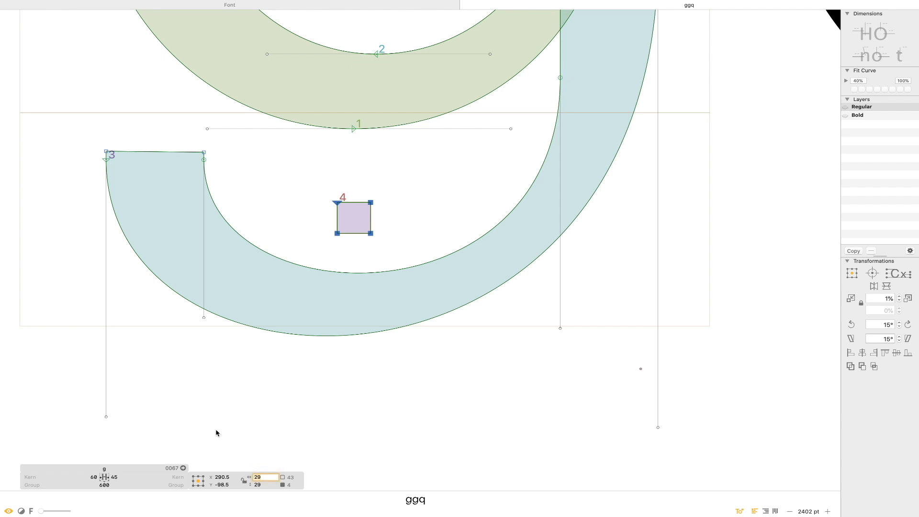
pyautogui.write('15')
pyautogui.press('Tab')
pyautogui.write('5')
pyautogui.press('Return')
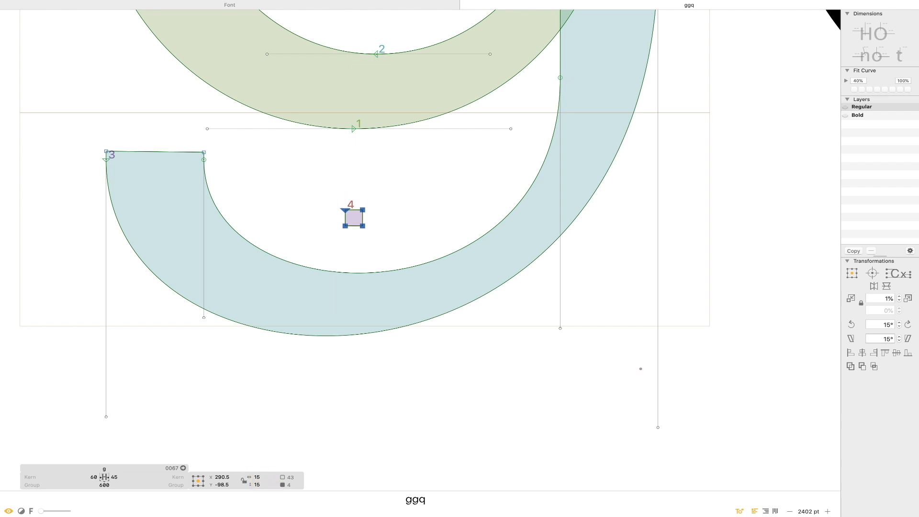
# Move the 15-unit square to just below the descender line at the tail's bottom, centred at x 299.5, y -207.5.
pyautogui.moveTo(365, 221); pyautogui.dragTo(373, 337)
pyautogui.press('Up')
pyautogui.press('Up')
pyautogui.press('Down')
pyautogui.press('Up')
pyautogui.press('Up')
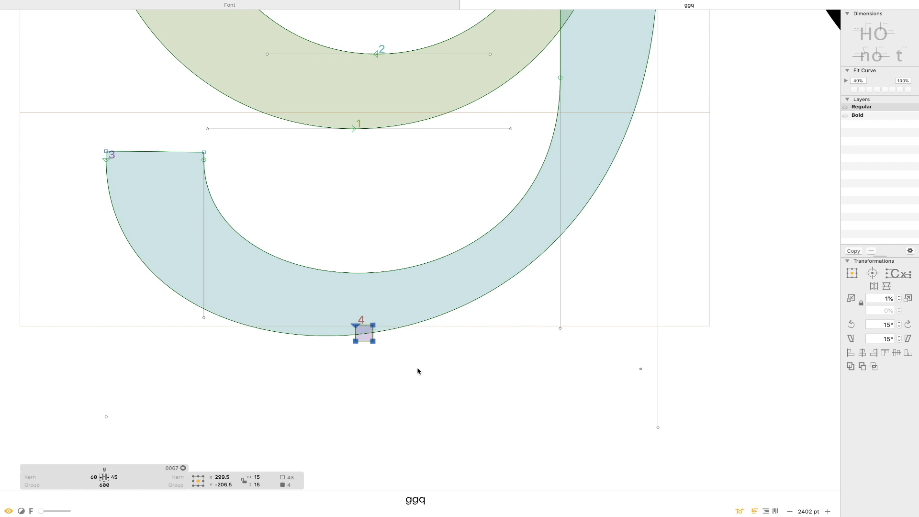
pyautogui.press('Down')
pyautogui.click(523, 386)
# Reshape the stem-to-tail bend with the outer handle at y -356, outer curve point at y 95 and inner curve point at y 70.
pyautogui.press('super+minus')
pyautogui.press('super+minus')
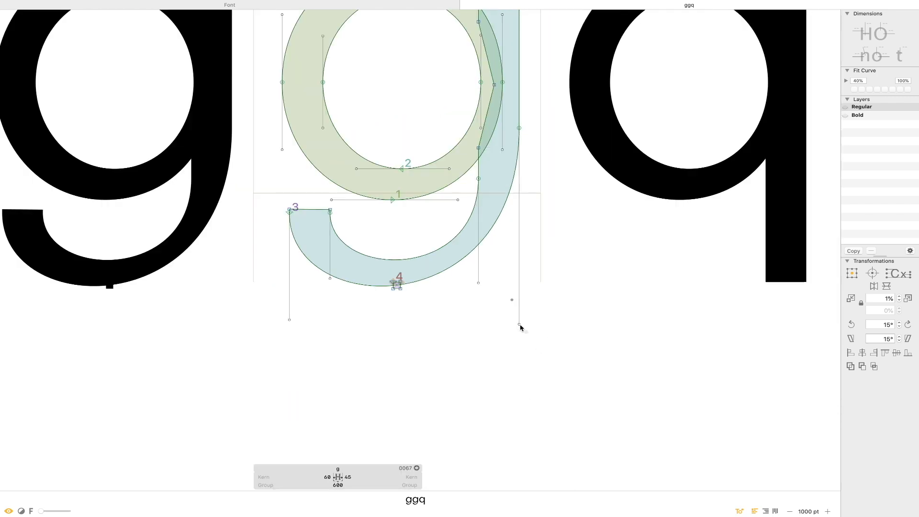
pyautogui.moveTo(519, 324); pyautogui.dragTo(521, 353)
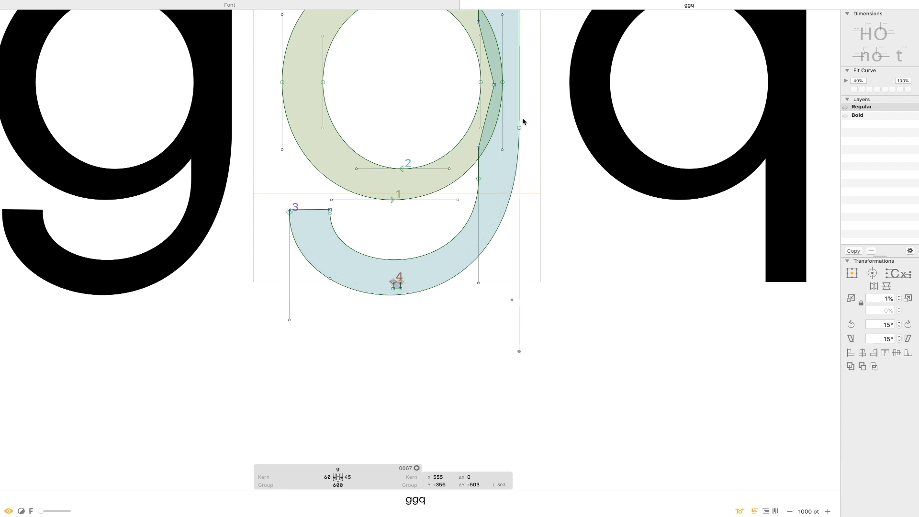
pyautogui.click(521, 135)
pyautogui.moveTo(522, 136); pyautogui.dragTo(522, 157)
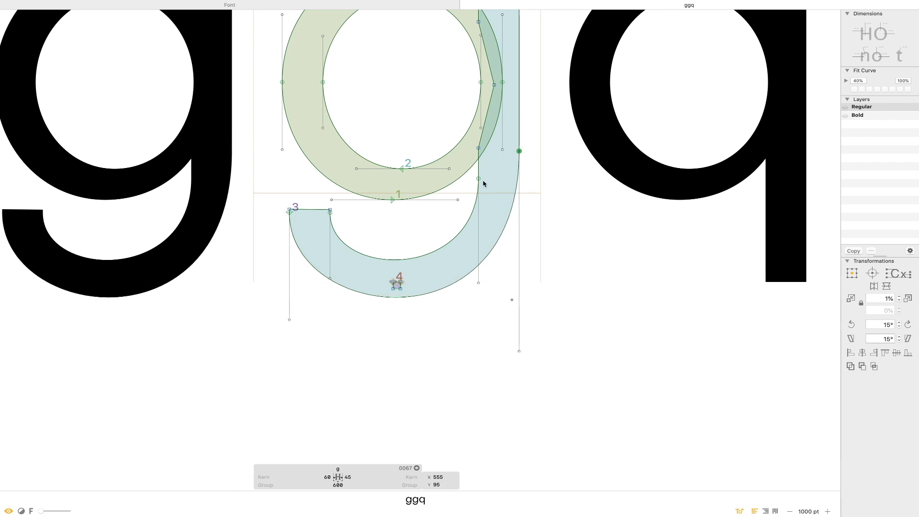
pyautogui.moveTo(479, 181); pyautogui.dragTo(479, 163)
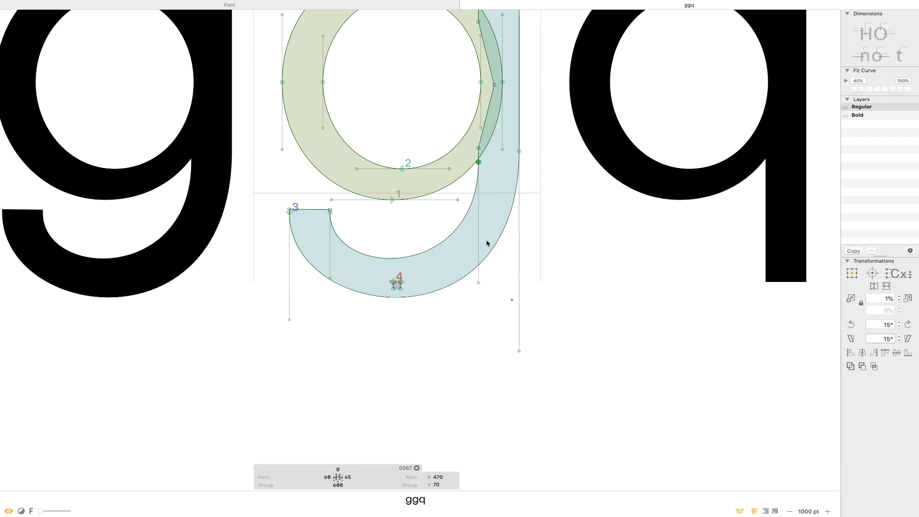
# Lower the tail's inner and outer stem-side handles together until their centre is at about y -296.
pyautogui.click(479, 282)
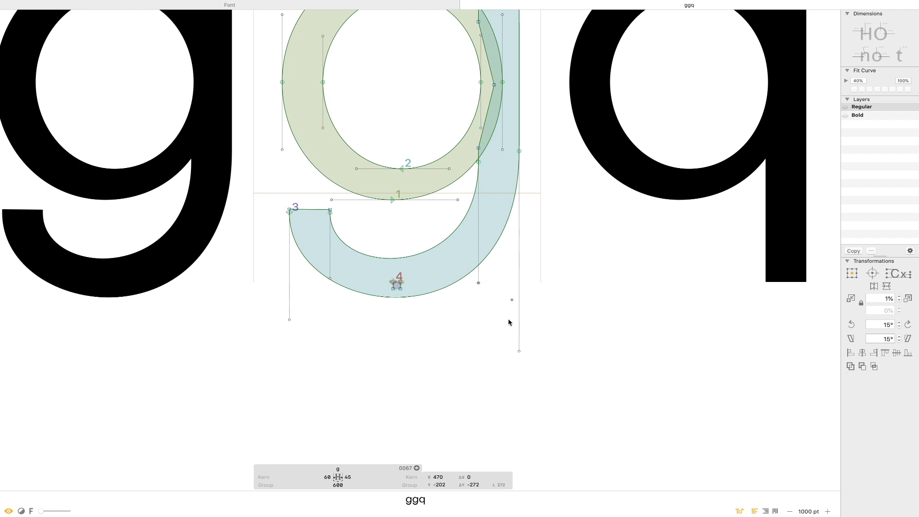
pyautogui.keyDown('shift'); pyautogui.click(519, 352); pyautogui.keyUp('shift')
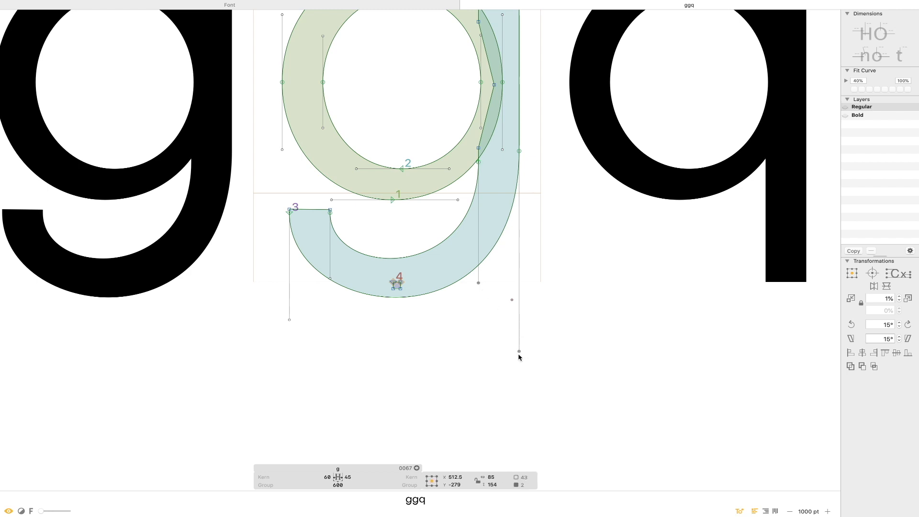
pyautogui.moveTo(520, 353)
pyautogui.mouseDown()
pyautogui.moveTo(519, 341)
pyautogui.moveTo(519, 353)
pyautogui.mouseUp()
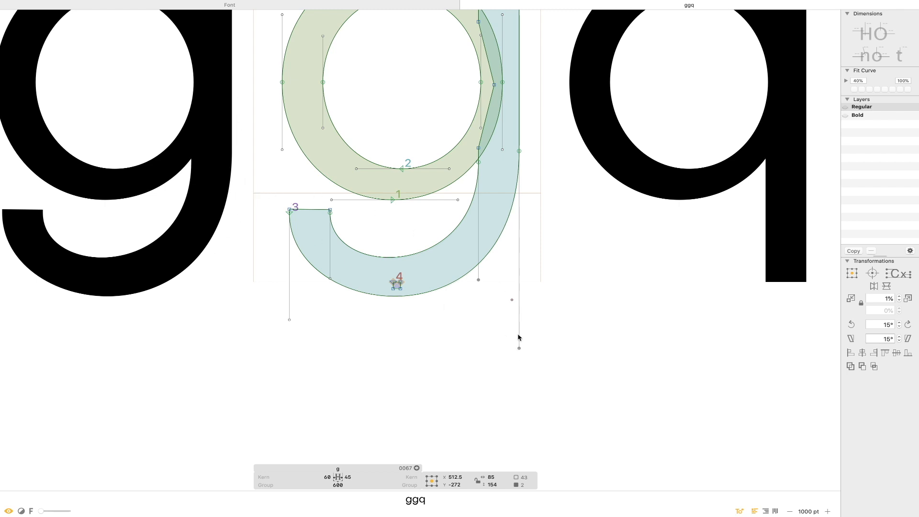
pyautogui.moveTo(519, 348); pyautogui.dragTo(521, 362)
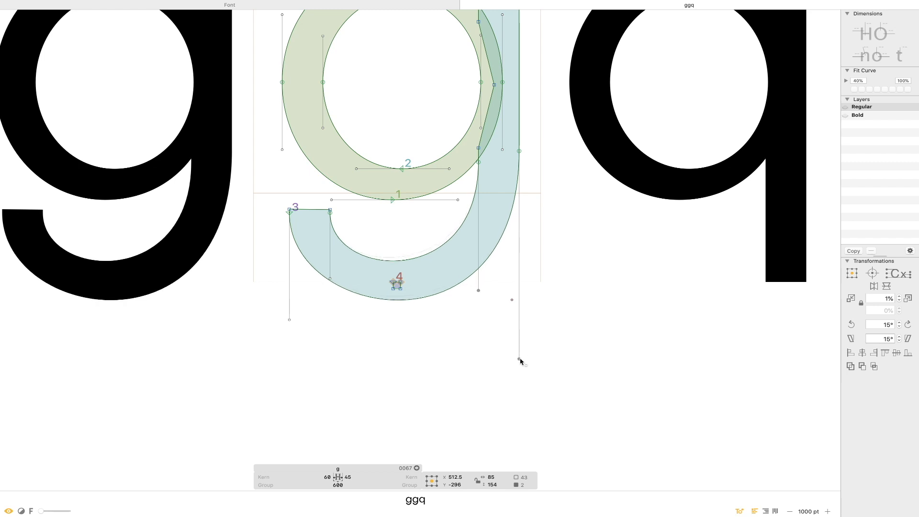
pyautogui.press('Up')
# Try lowering the tail's two free-end handles together until their centre is at y -278.5.
pyautogui.moveTo(266, 356); pyautogui.dragTo(340, 250)
pyautogui.press('Down')
pyautogui.press('Down')
pyautogui.press('Down')
pyautogui.press('Down')
pyautogui.press('Down')
pyautogui.press('Down')
pyautogui.press('Down')
pyautogui.press('Down')
pyautogui.press('Down')
pyautogui.press('Down')
pyautogui.press('Down')
pyautogui.press('Down')
pyautogui.press('Down')
pyautogui.press('Down')
pyautogui.press('Down')
pyautogui.press('Down')
pyautogui.press('Down')
pyautogui.press('Down')
pyautogui.press('Down')
pyautogui.press('Down')
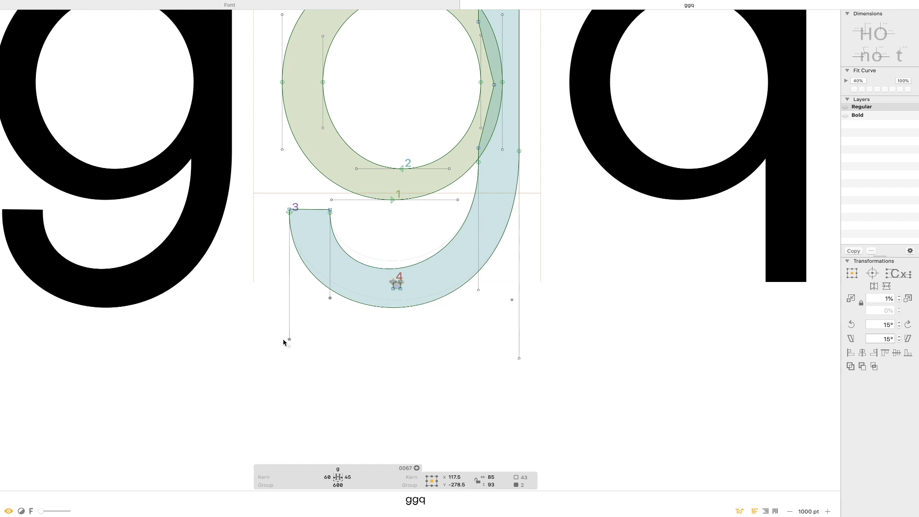
pyautogui.moveTo(285, 330); pyautogui.dragTo(286, 321)
pyautogui.press('super+z')
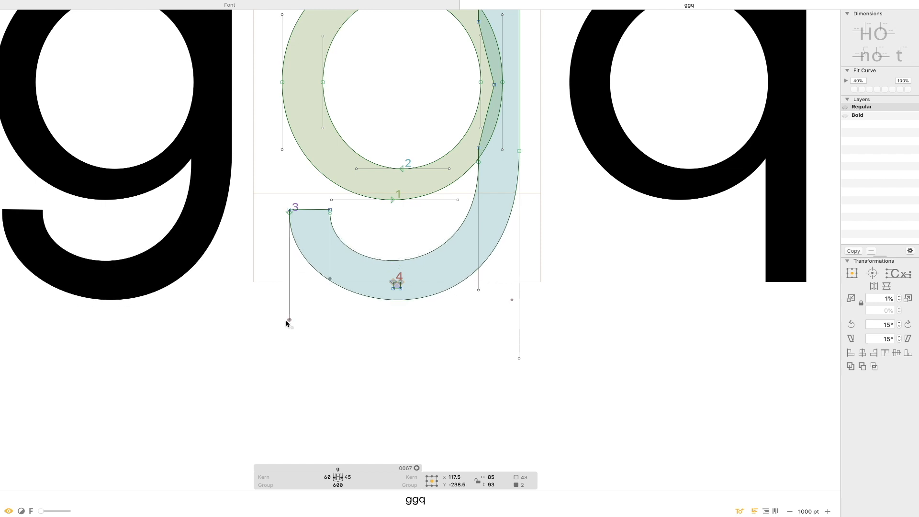
# Raise the four points at the tail's free end together until their centre is at y -26.
pyautogui.moveTo(275, 193); pyautogui.dragTo(488, 271)
pyautogui.press('space')
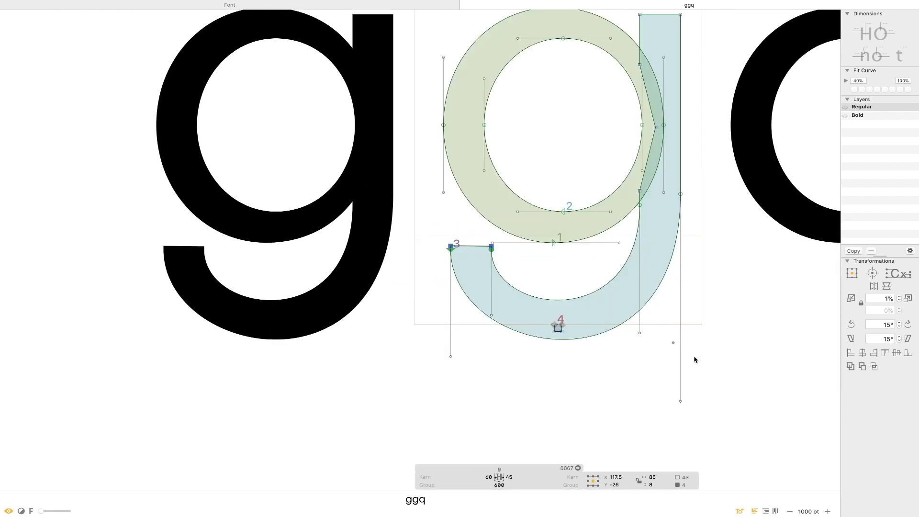
pyautogui.click(506, 237)
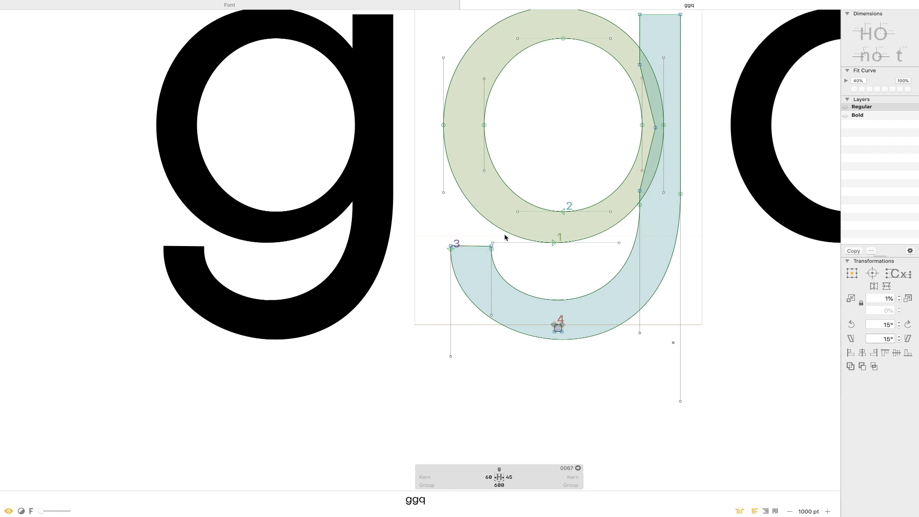
# Delete the two extra corner points at the tail's free end so the curve points form its flat edge.
pyautogui.click(492, 247)
pyautogui.keyDown('shift'); pyautogui.click(451, 246); pyautogui.keyUp('shift')
pyautogui.press('Delete')
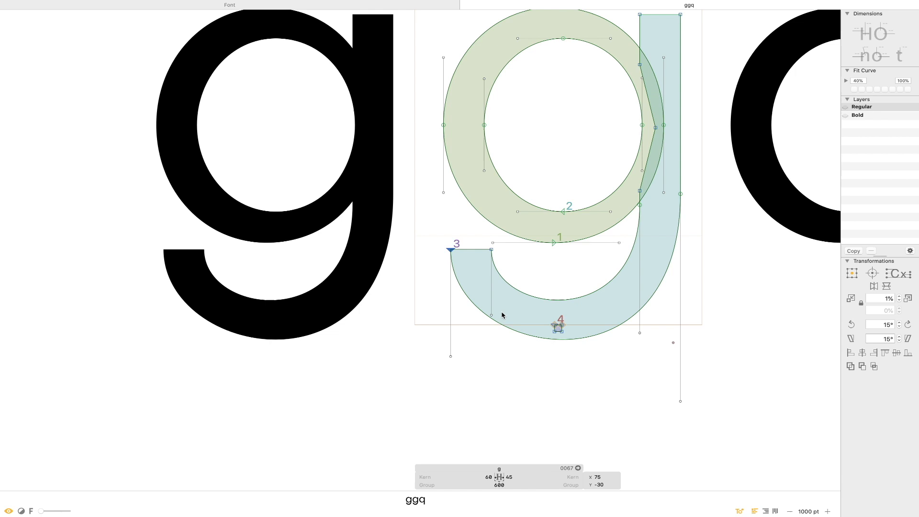
pyautogui.click(464, 228)
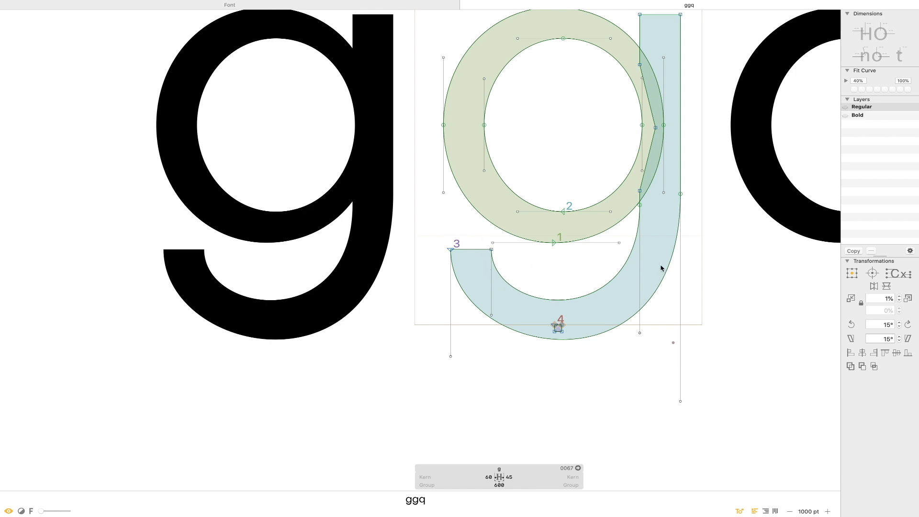
# Lower the outer stem curve point slightly and shorten its handle to flatten the tail's outer curve.
pyautogui.moveTo(661, 268); pyautogui.dragTo(534, 246)
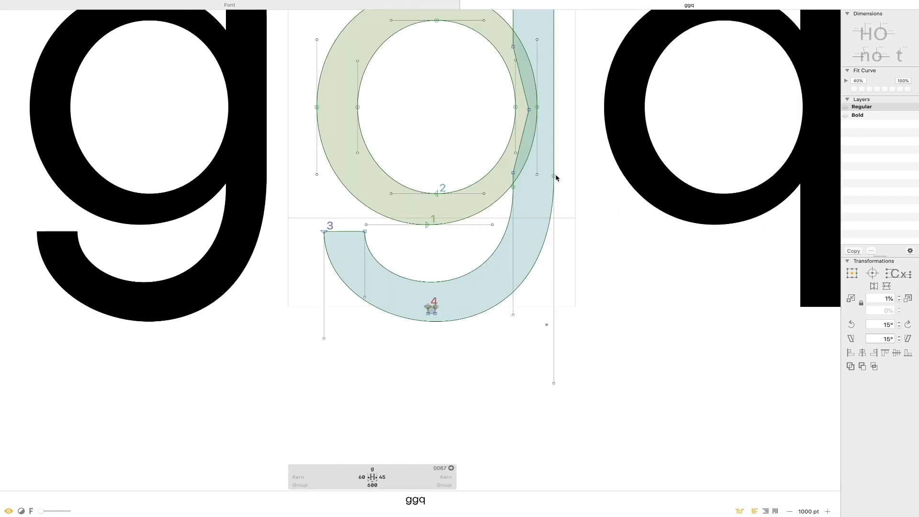
pyautogui.moveTo(554, 177); pyautogui.dragTo(554, 184)
pyautogui.moveTo(554, 383); pyautogui.dragTo(555, 373)
# Raise the tail's four curve handles together by 14 units so the curve's bottom meets the small square's lower edge.
pyautogui.moveTo(305, 221); pyautogui.dragTo(372, 235)
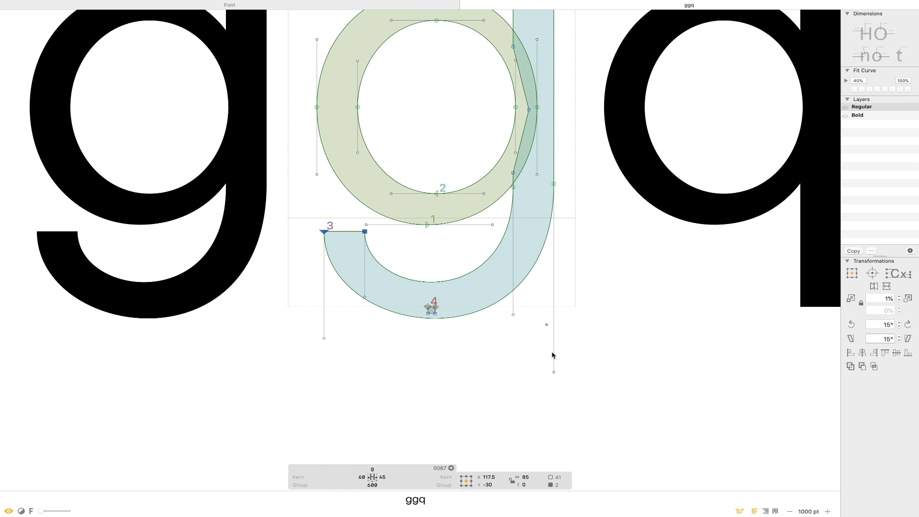
pyautogui.moveTo(311, 357); pyautogui.dragTo(392, 281)
pyautogui.moveTo(602, 435); pyautogui.dragTo(490, 293)
pyautogui.hotkey('shift', 'Up')
pyautogui.press('Up')
pyautogui.press('Up')
pyautogui.press('Up')
pyautogui.press('Up')
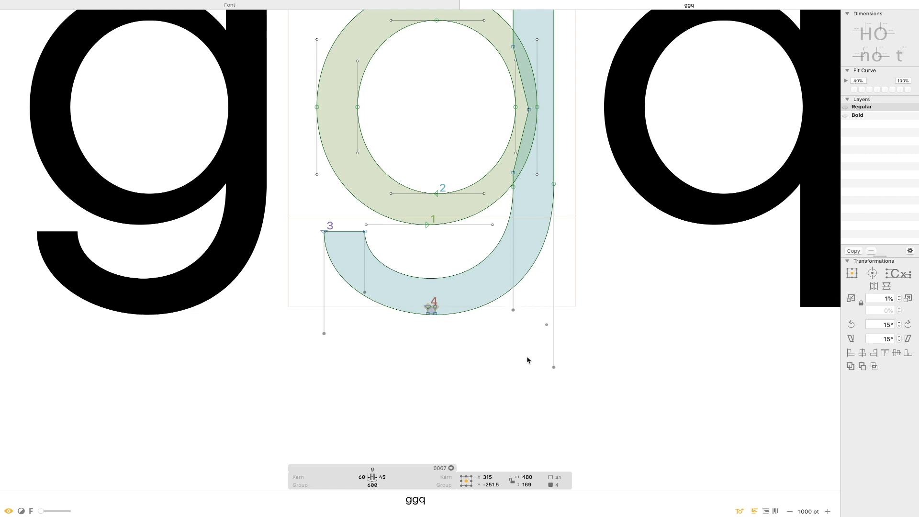
pyautogui.click(513, 380)
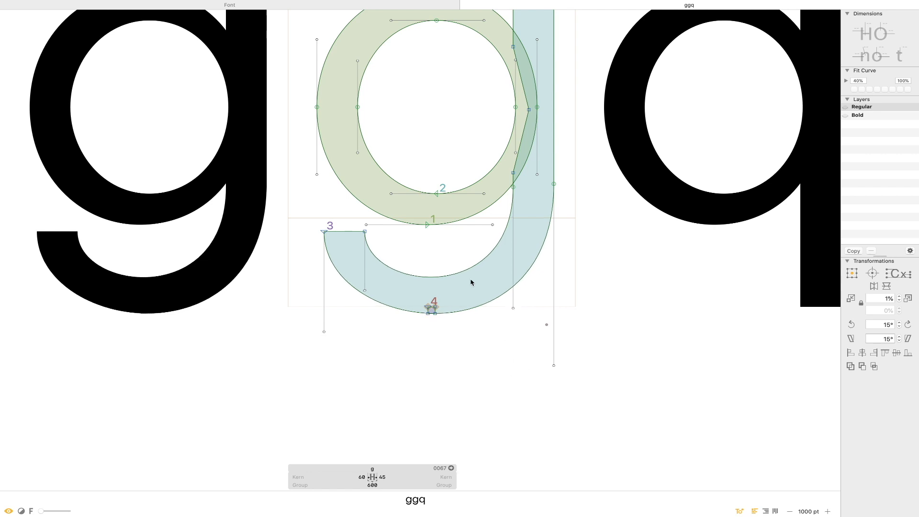
# Duplicate the 15-unit square at the tail's bottom and size the copy to 70 by 70 units.
pyautogui.moveTo(578, 188); pyautogui.dragTo(320, 387)
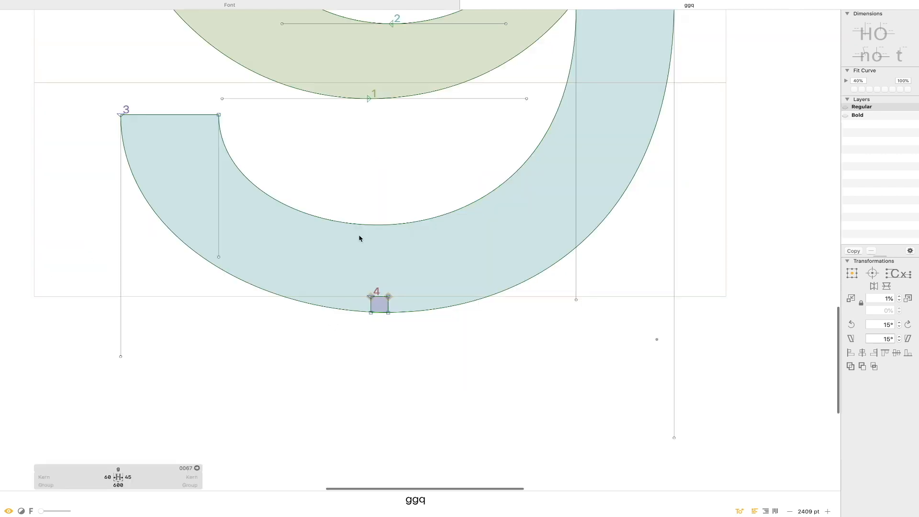
pyautogui.doubleClick(382, 297)
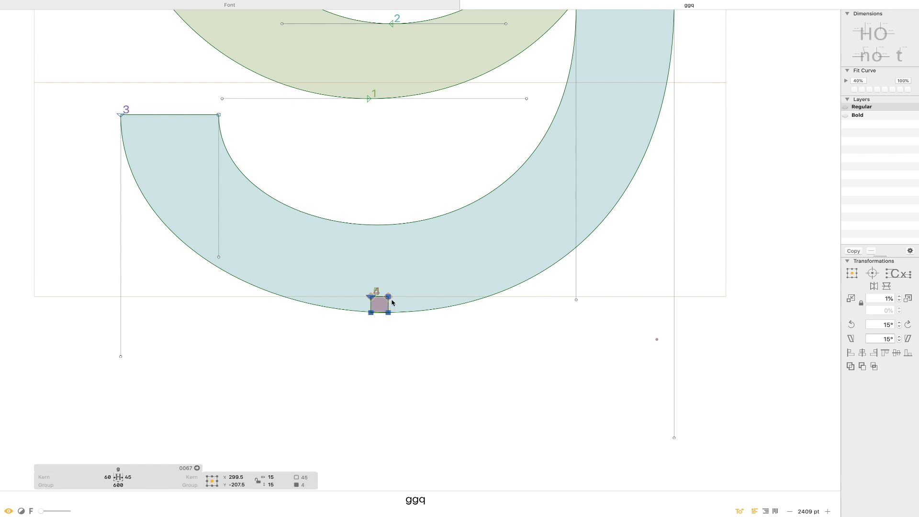
pyautogui.click(272, 478)
pyautogui.write('70')
pyautogui.press('Tab')
pyautogui.write('70')
pyautogui.press('Return')
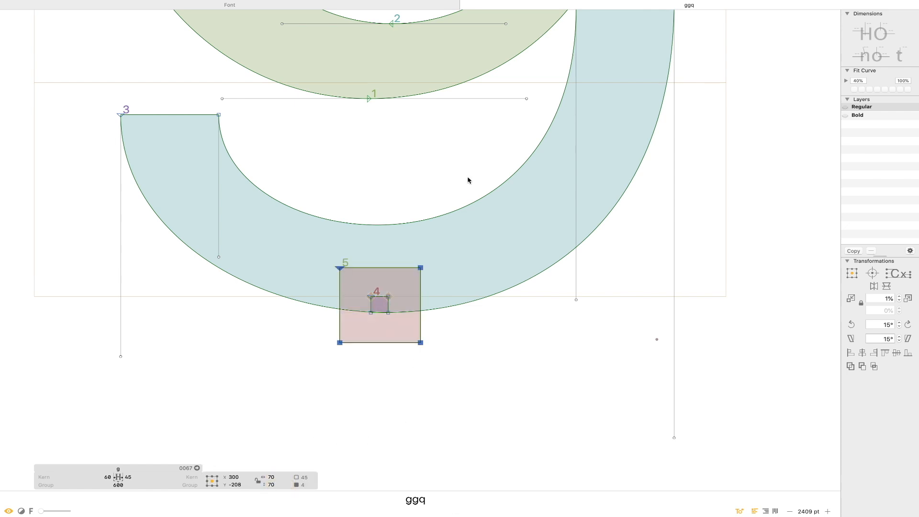
# Move the 70-unit measuring square up so its lower edge meets the bottom of the g's tail.
pyautogui.moveTo(406, 270); pyautogui.dragTo(427, 240)
pyautogui.click(406, 361)
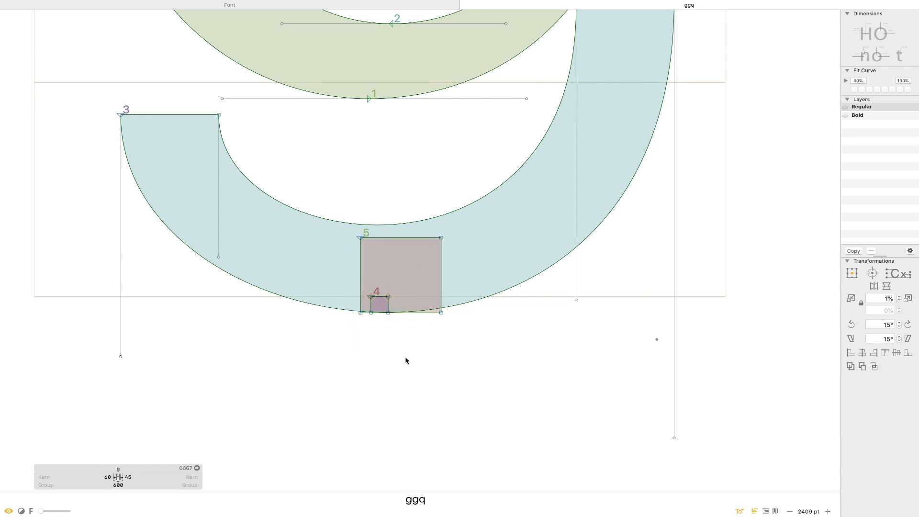
pyautogui.press('super+minus')
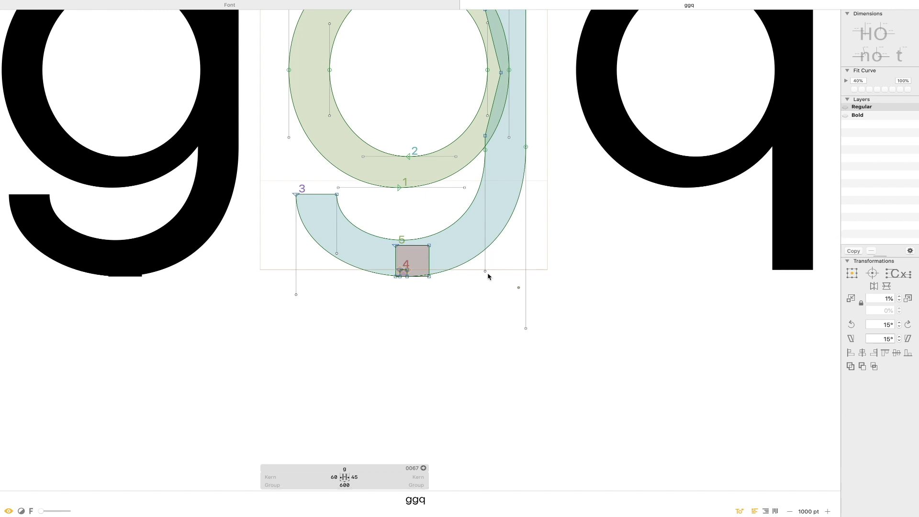
# Fit the tail's thickness to the measuring square with inner stem handle Y -236, outer free-end handle Y -265 and outer stem handle Y -324.
pyautogui.moveTo(487, 274); pyautogui.dragTo(486, 286)
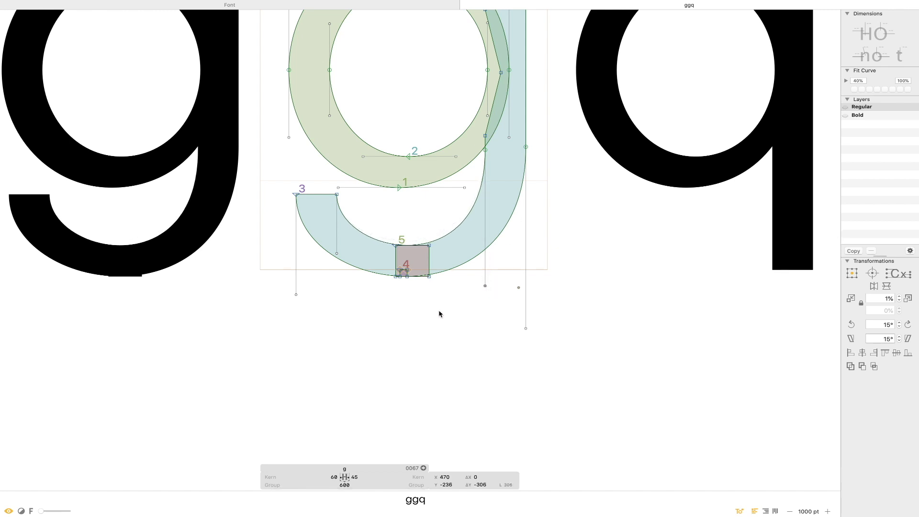
pyautogui.press('space')
pyautogui.moveTo(372, 273); pyautogui.dragTo(495, 299)
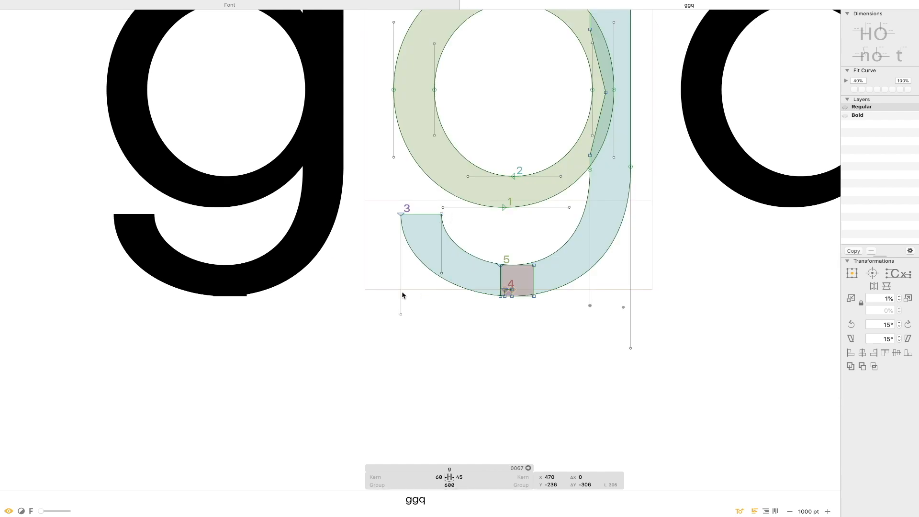
pyautogui.click(401, 315)
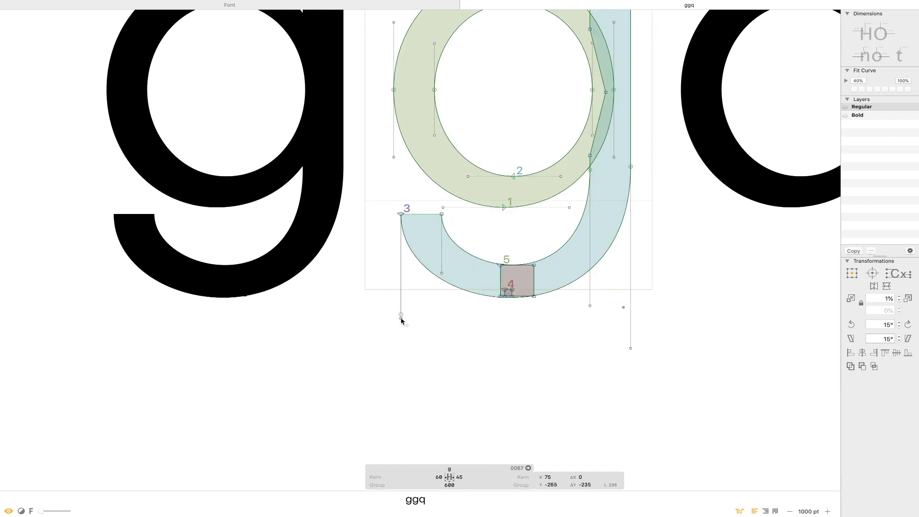
pyautogui.click(631, 348)
pyautogui.press('Down')
pyautogui.press('Down')
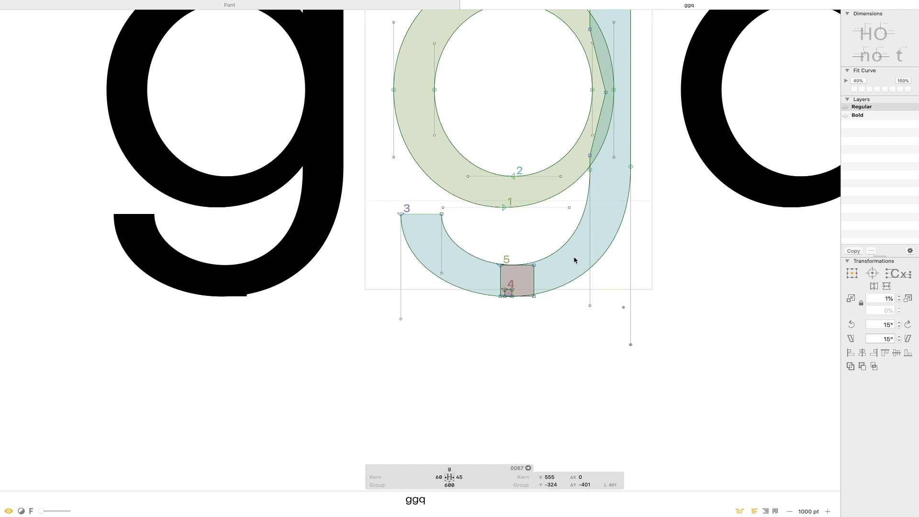
# Delete both measuring squares from the g.
pyautogui.doubleClick(506, 276)
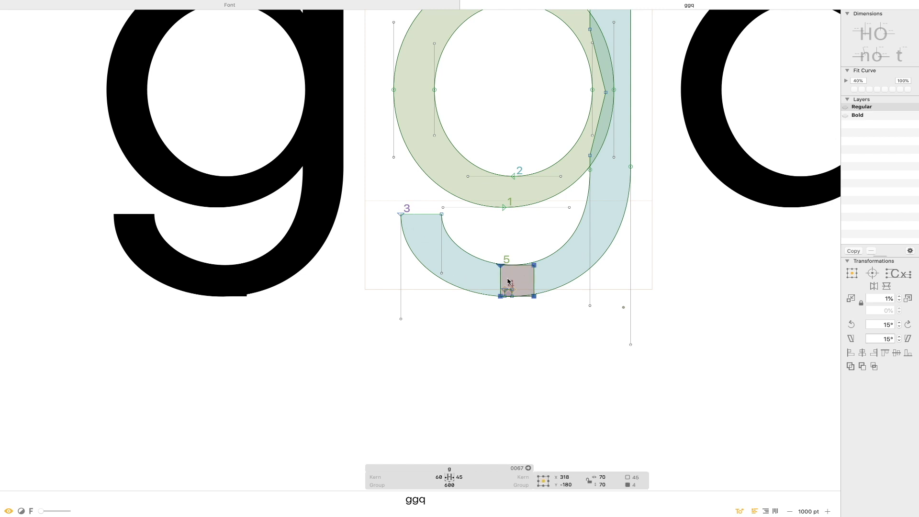
pyautogui.press('Delete')
pyautogui.doubleClick(516, 294)
pyautogui.press('Delete')
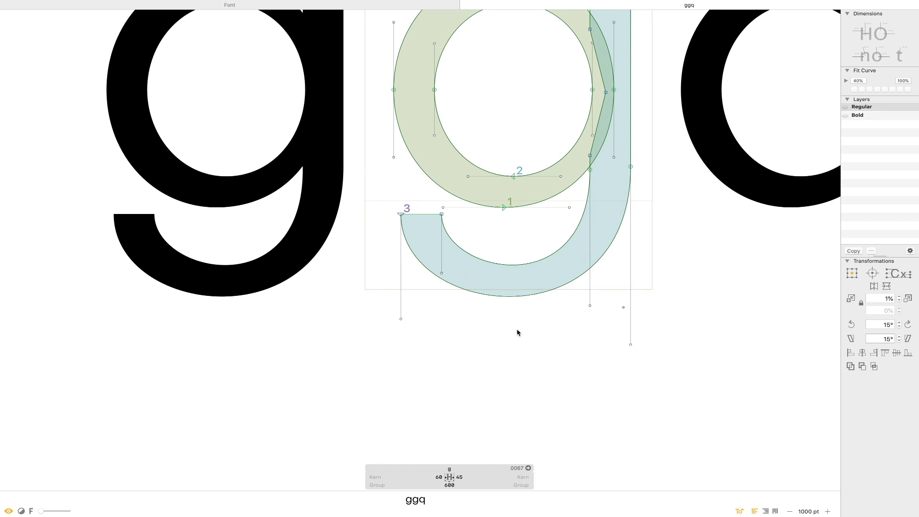
pyautogui.press('super+minus')
pyautogui.press('super+minus')
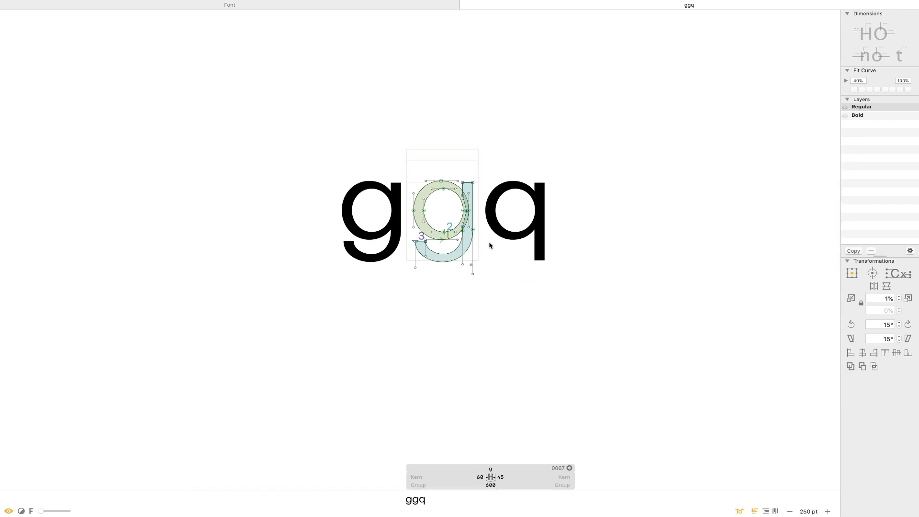
# Lower the two curve handles below the g's stem together by 10 units.
pyautogui.moveTo(489, 256); pyautogui.dragTo(449, 296)
pyautogui.hotkey('shift', 'Down')
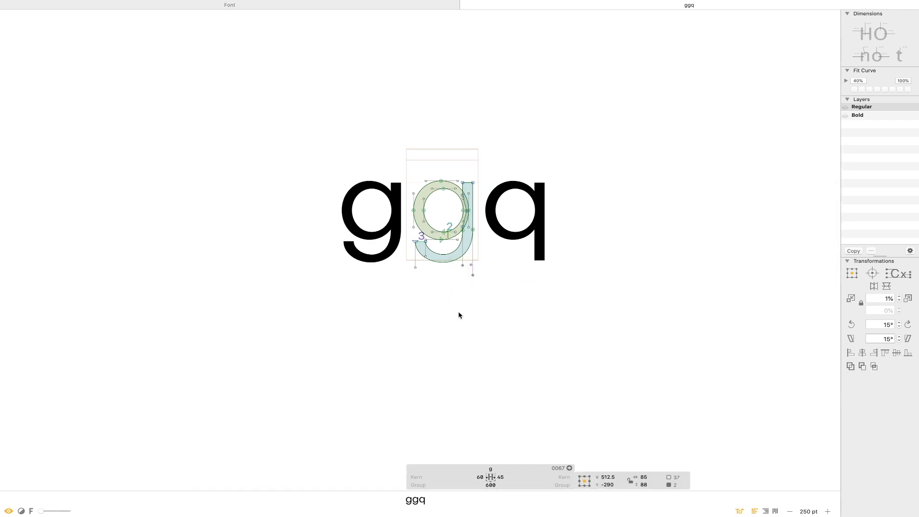
pyautogui.moveTo(429, 288); pyautogui.dragTo(411, 255)
pyautogui.click(483, 283)
# Lower all four of the tail's curve handles together slightly to deepen the whole curve.
pyautogui.scroll(5, 439, 235)
pyautogui.moveTo(618, 292); pyautogui.dragTo(386, 382)
pyautogui.hotkey('shift', 'Up')
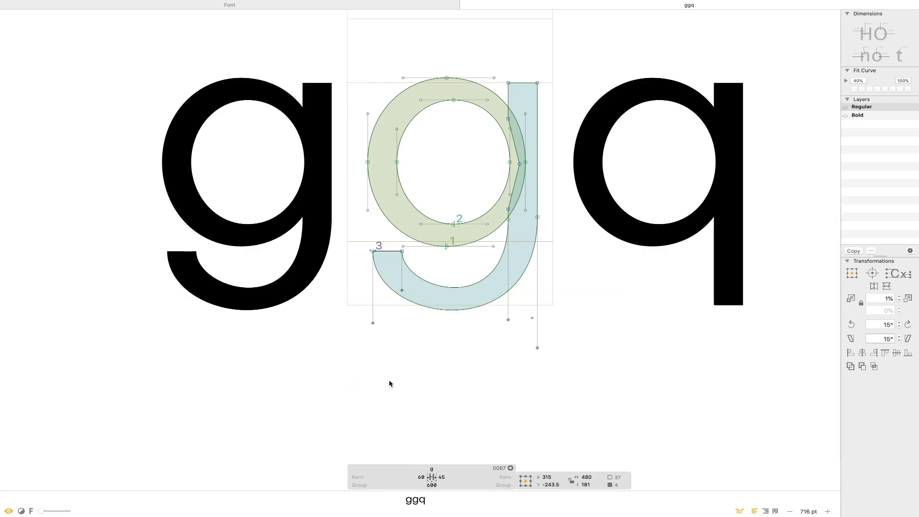
pyautogui.hotkey('shift', 'Down')
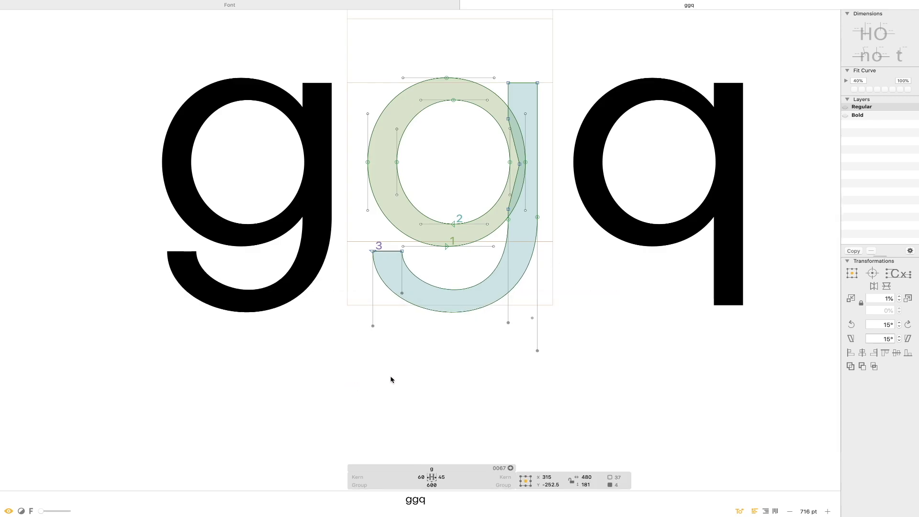
pyautogui.click(391, 375)
pyautogui.press('super+minus')
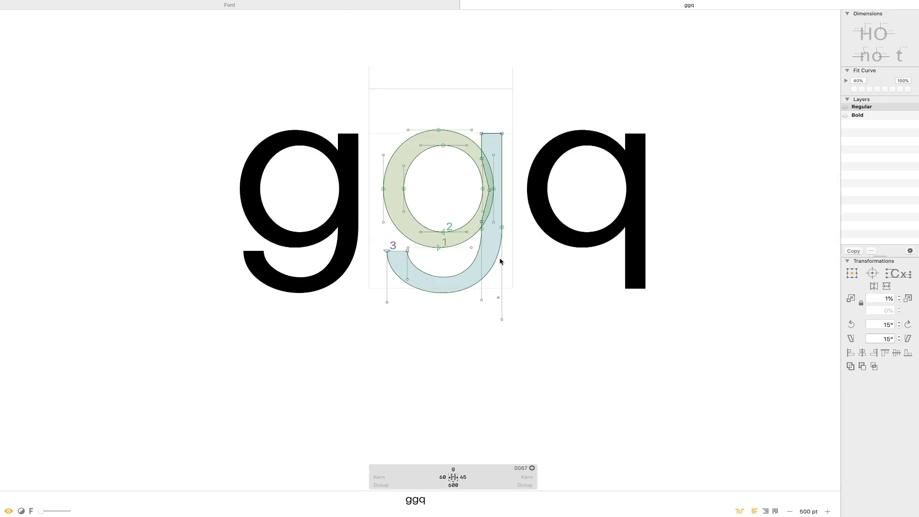
# Lower the two stem curve points to a centre Y of 63.5 and raise their handles to a centre Y of -285.
pyautogui.click(482, 229)
pyautogui.keyDown('shift'); pyautogui.click(502, 228); pyautogui.keyUp('shift')
pyautogui.hotkey('shift', 'Down')
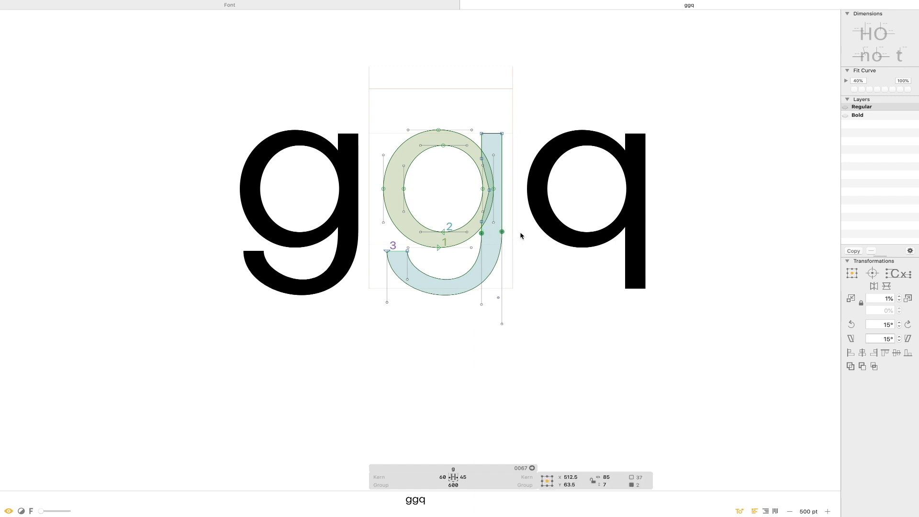
pyautogui.moveTo(532, 297); pyautogui.dragTo(454, 361)
pyautogui.hotkey('shift', 'Up')
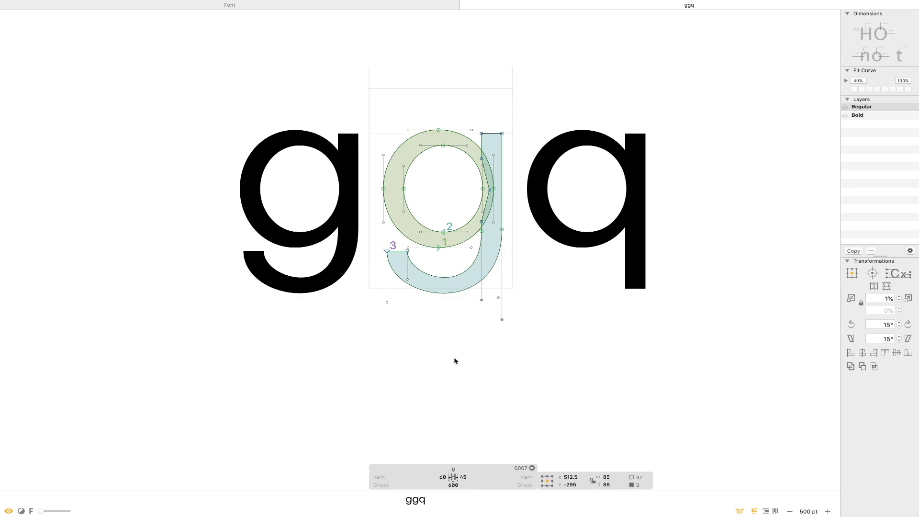
pyautogui.hotkey('shift', 'Up')
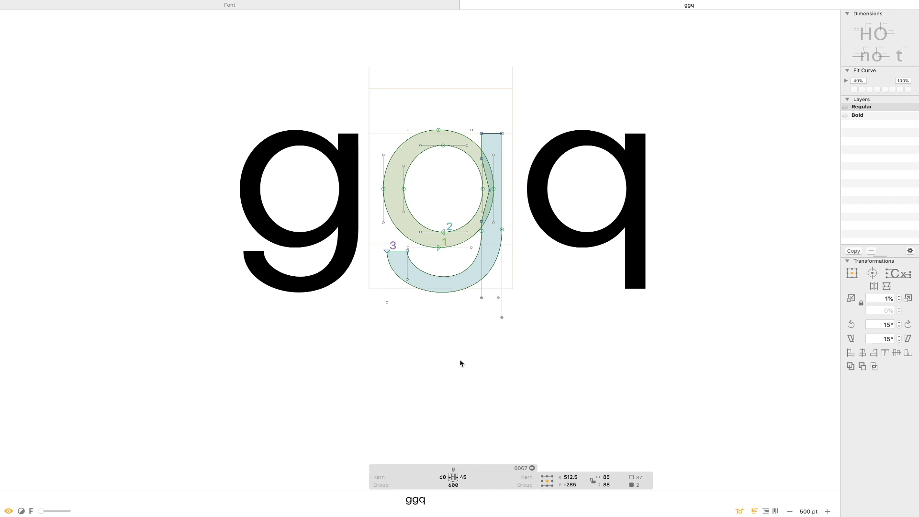
# Replace the sample text with "hug" and open its g for editing.
pyautogui.press('Escape')
pyautogui.press('Escape')
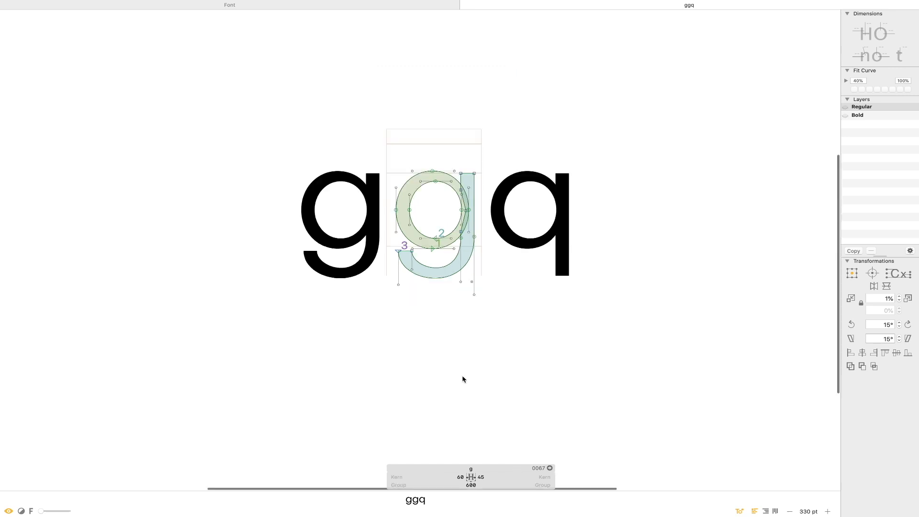
pyautogui.press('super+a')
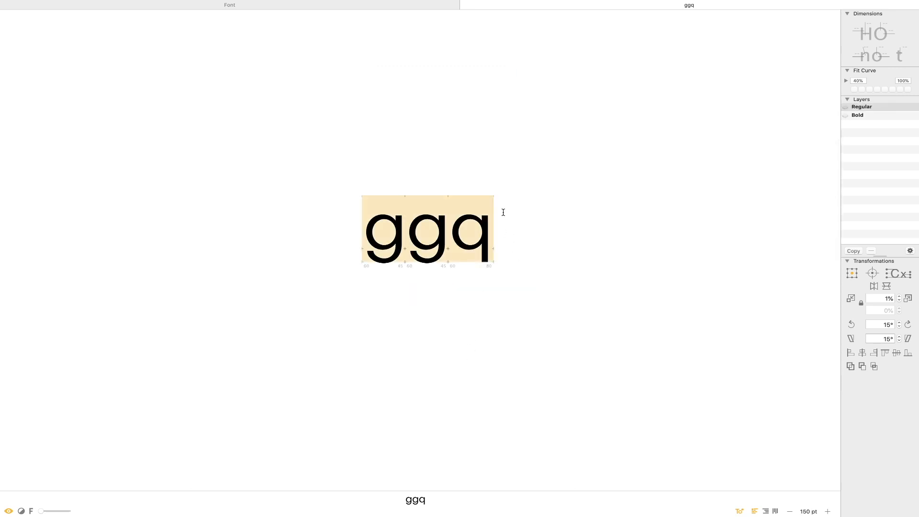
pyautogui.write('hug')
pyautogui.press('super+minus')
pyautogui.press('super+minus')
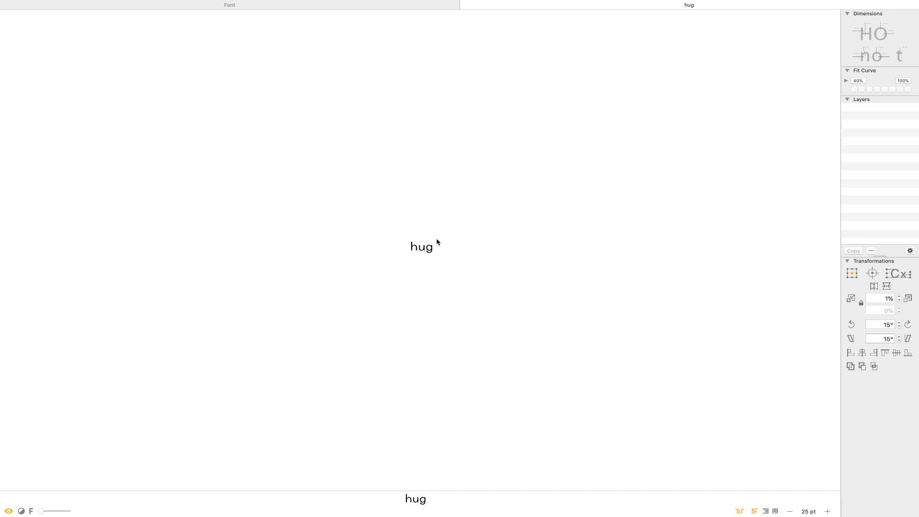
pyautogui.moveTo(450, 225); pyautogui.dragTo(375, 268)
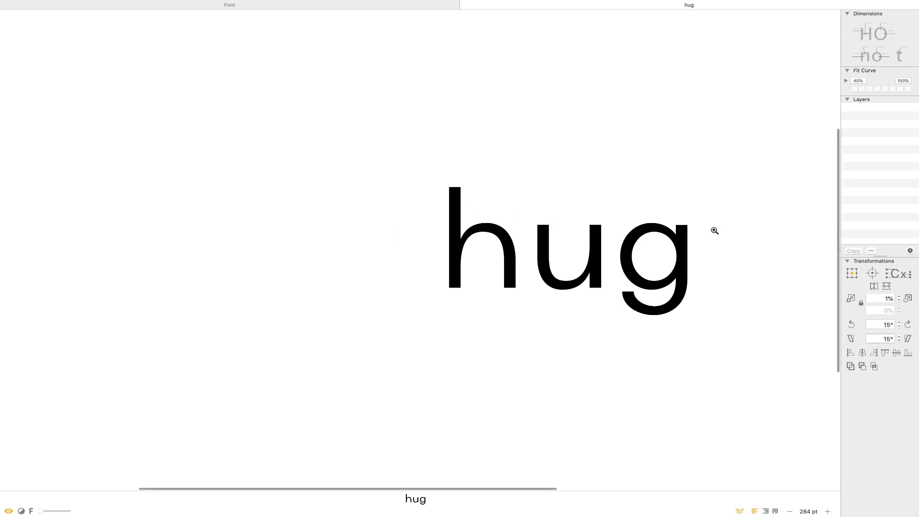
pyautogui.moveTo(715, 231); pyautogui.dragTo(570, 191)
pyautogui.moveTo(601, 108); pyautogui.dragTo(283, 317)
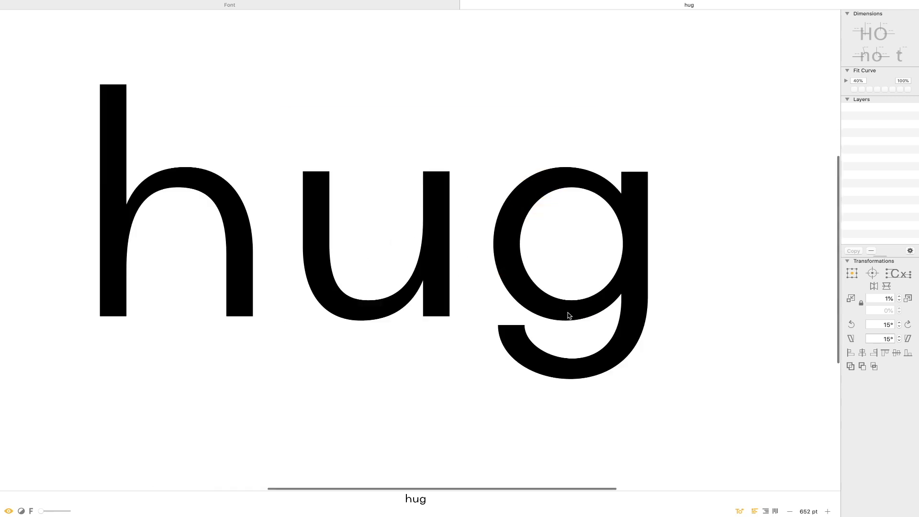
pyautogui.doubleClick(550, 353)
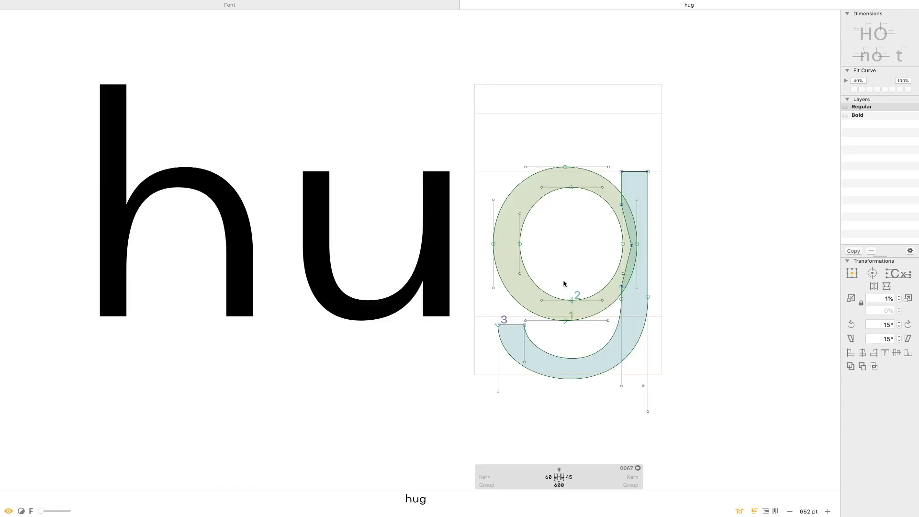
pyautogui.moveTo(544, 331); pyautogui.dragTo(493, 304)
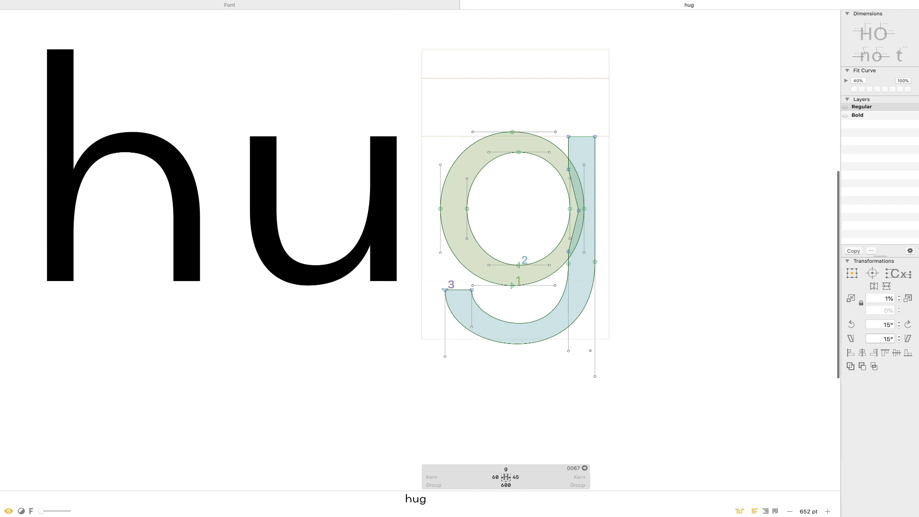
# Try a 254-unit square rotated 45° over the tail's free end as an angled cut, and delete it.
pyautogui.moveTo(391, 300); pyautogui.dragTo(312, 373)
pyautogui.press('v')
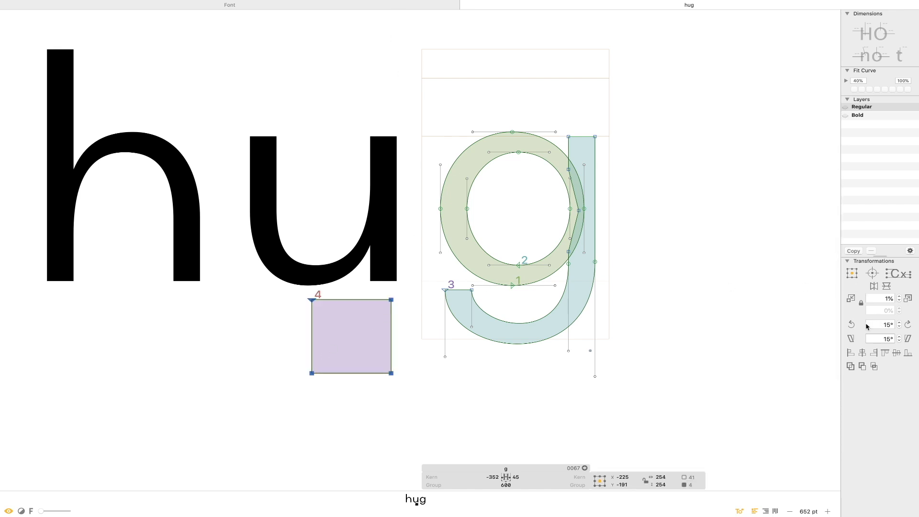
pyautogui.click(852, 325)
pyautogui.click(852, 325)
pyautogui.click(852, 324)
pyautogui.moveTo(389, 351); pyautogui.dragTo(462, 316)
pyautogui.click(514, 313)
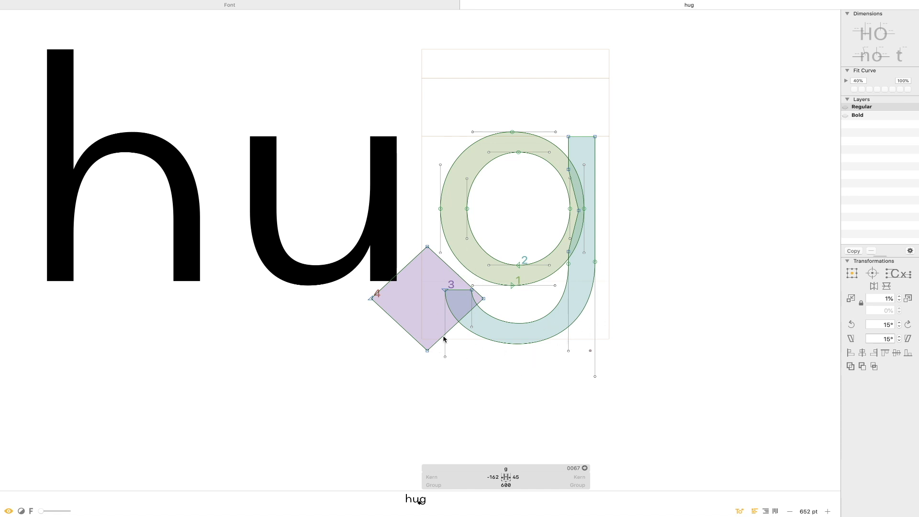
pyautogui.press('Delete')
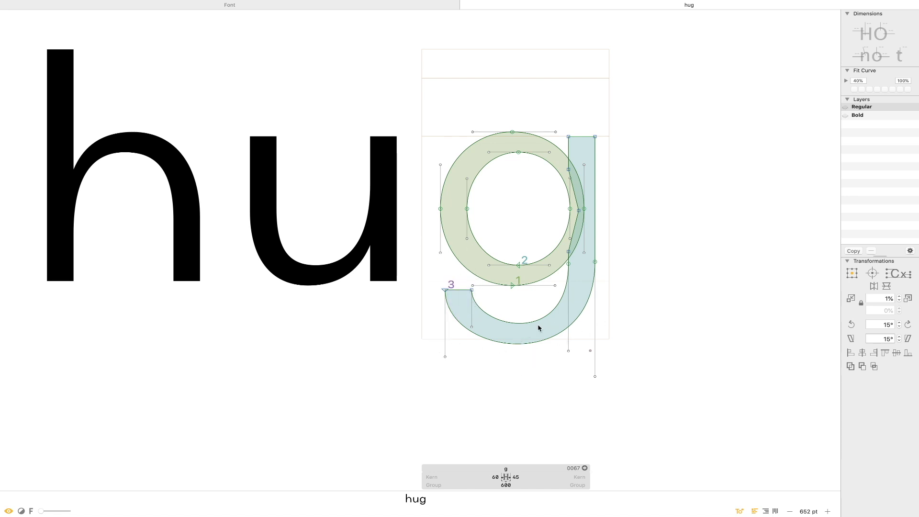
# Lower the tail's two free-end points together with all four curve handles by 50 units.
pyautogui.moveTo(431, 283); pyautogui.dragTo(467, 352)
pyautogui.moveTo(420, 394); pyautogui.dragTo(482, 290)
pyautogui.hotkey('shift', 'Down')
pyautogui.hotkey('shift', 'Down')
pyautogui.hotkey('shift', 'Down')
pyautogui.hotkey('shift', 'Down')
pyautogui.hotkey('shift', 'Down')
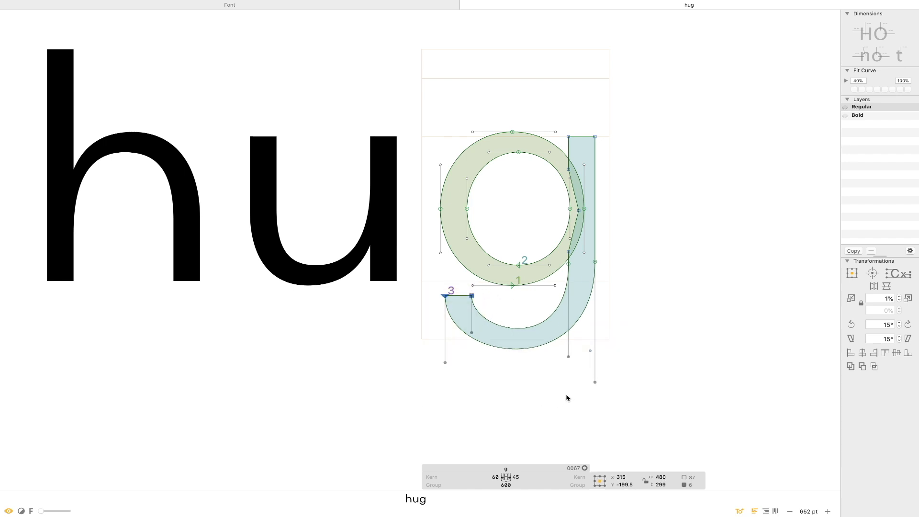
# Lower the two curve points on the g's stem by 50 units to a centre Y of 13.5.
pyautogui.click(576, 268)
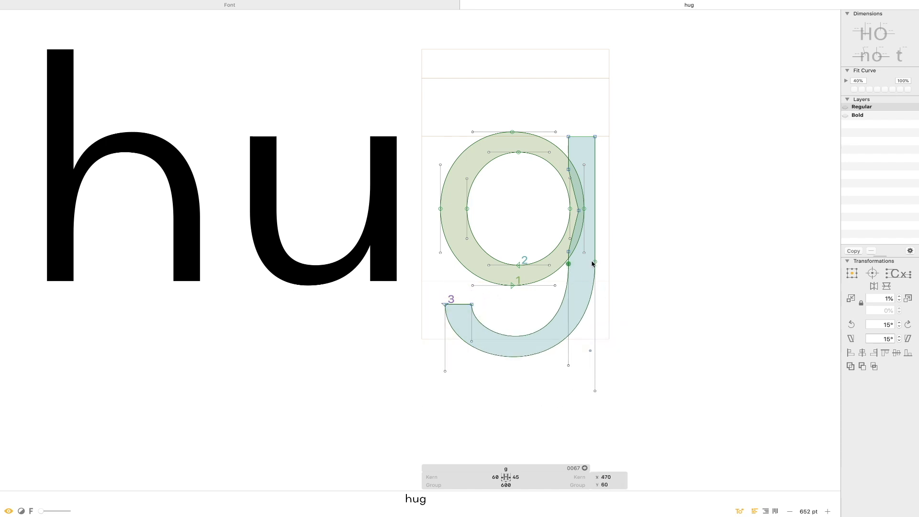
pyautogui.keyDown('shift'); pyautogui.click(594, 263); pyautogui.keyUp('shift')
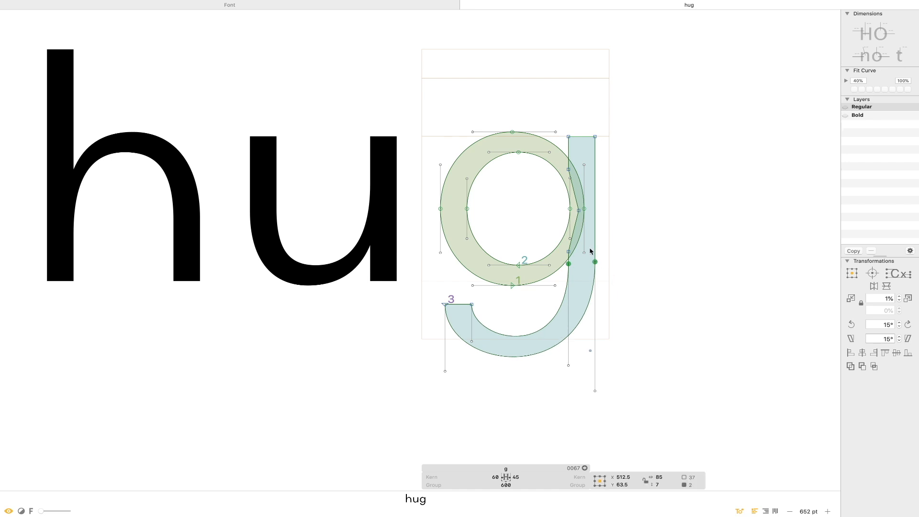
pyautogui.hotkey('shift', 'Down')
pyautogui.hotkey('shift', 'Down')
pyautogui.hotkey('shift', 'Down')
pyautogui.hotkey('shift', 'Down')
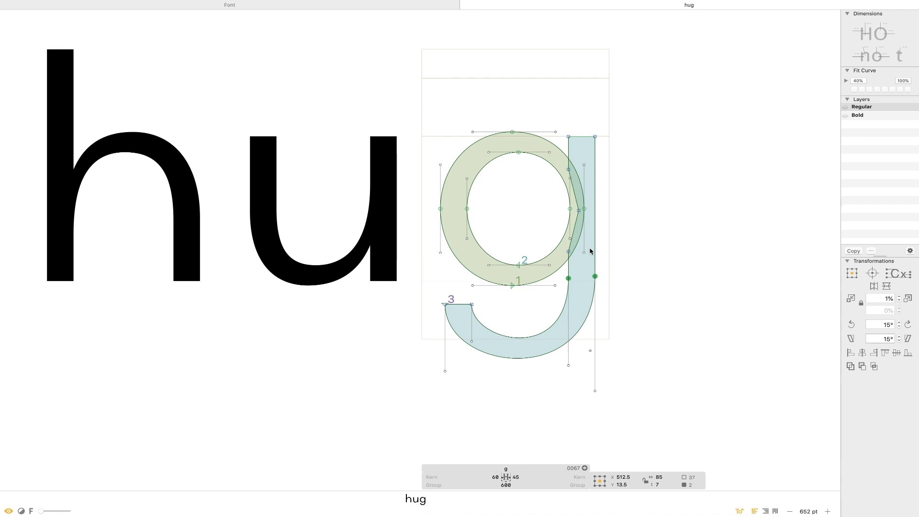
# Replace the sample text with "pig" to test the g beside other letters.
pyautogui.press('t')
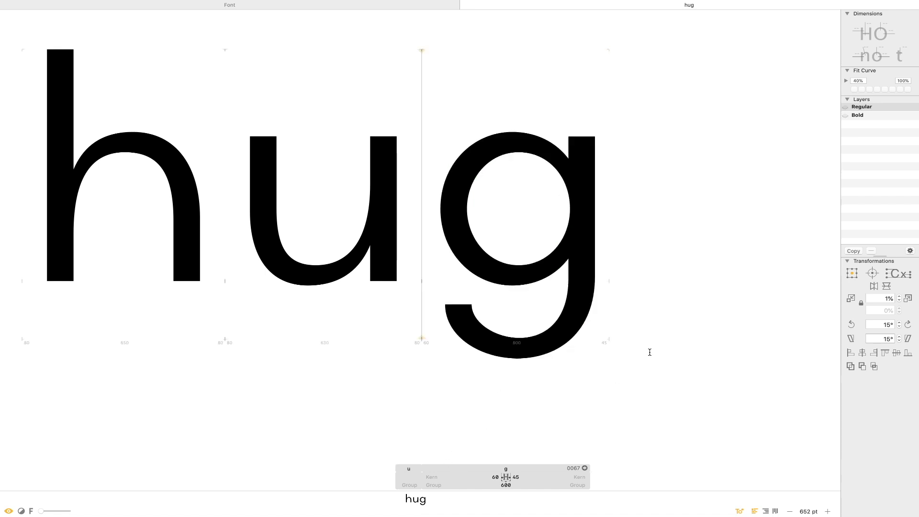
pyautogui.press('super+minus')
pyautogui.press('super+minus')
pyautogui.press('super+minus')
pyautogui.press('super+minus')
pyautogui.press('super+minus')
pyautogui.press('Escape')
pyautogui.press('t')
pyautogui.click(474, 261)
pyautogui.press('Escape')
pyautogui.press('t')
pyautogui.press('super+a')
pyautogui.write('pig')
pyautogui.press('Escape')
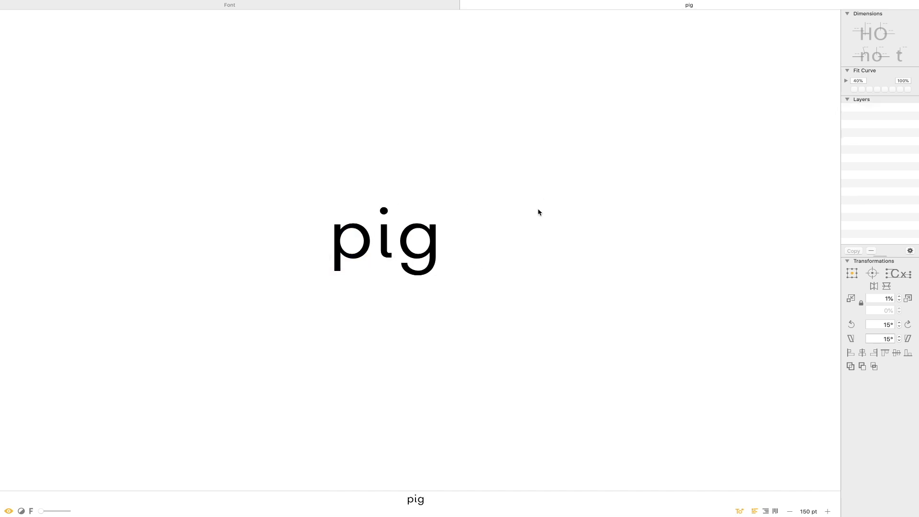
# Examine the g's deeper tail against the p and i at large and small display sizes.
pyautogui.press('super+0')
pyautogui.scroll(-5, 455, 289)
pyautogui.hscroll(-3, 455, 289)
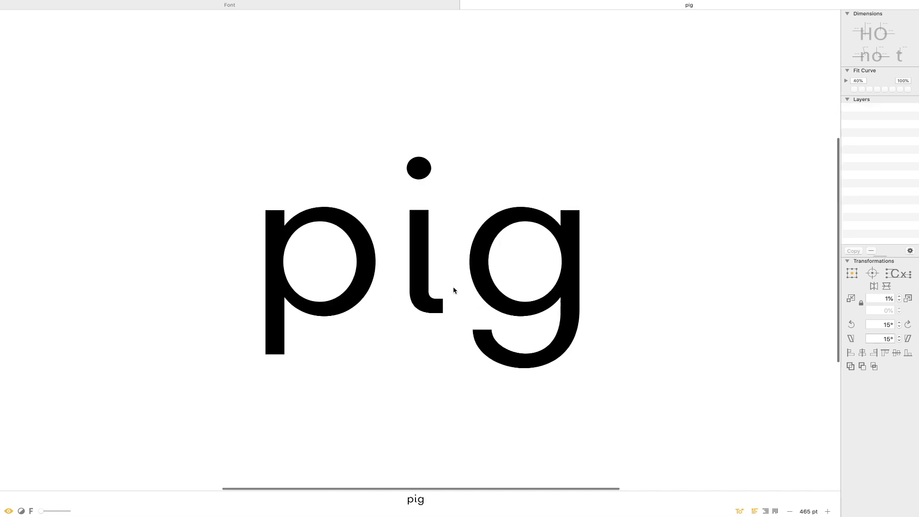
pyautogui.press('super+minus')
pyautogui.press('super+minus')
pyautogui.press('super+minus')
pyautogui.press('super+minus')
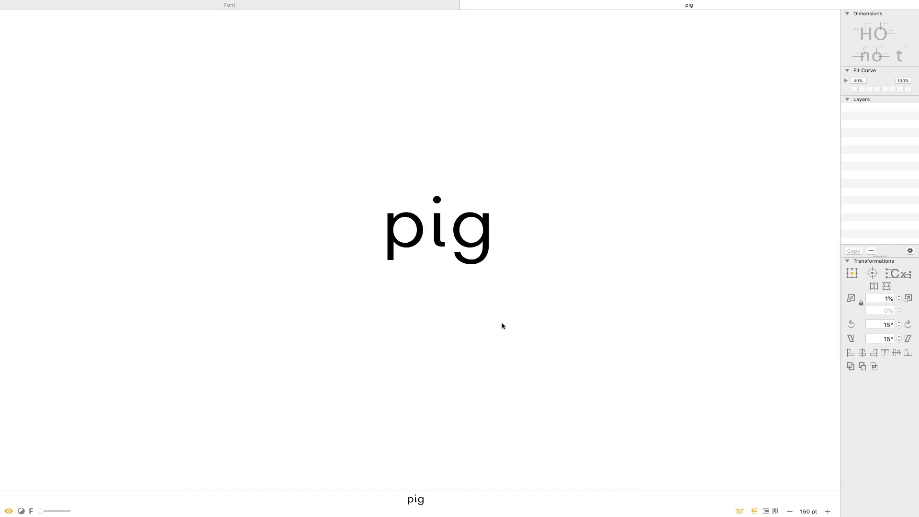
# Open the g and shift its tail's free-end points and their handles 10 units inward toward the stem.
pyautogui.doubleClick(479, 268)
pyautogui.moveTo(546, 169); pyautogui.dragTo(434, 381)
pyautogui.hotkey('shift', 'Right')
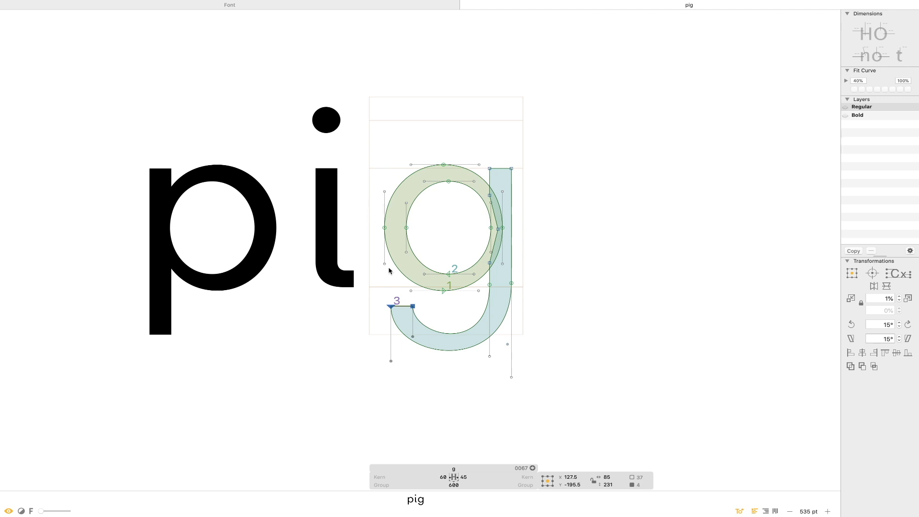
pyautogui.press('space')
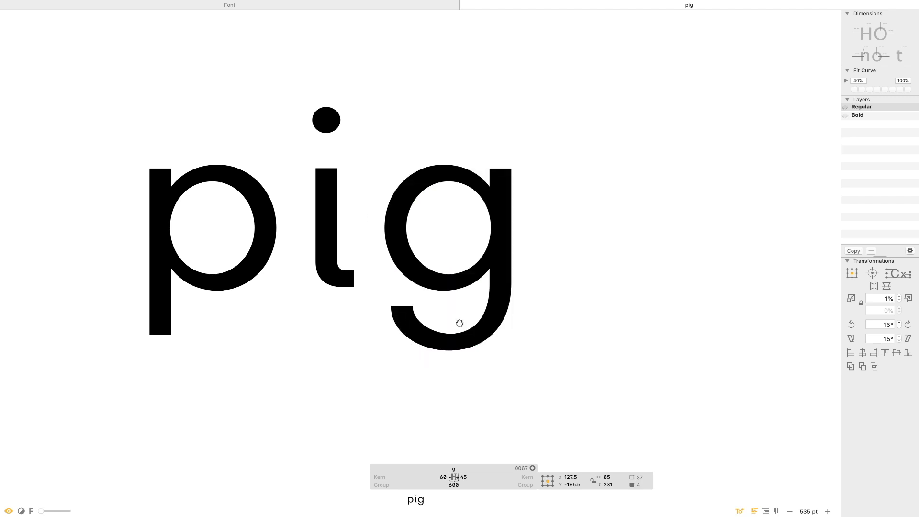
pyautogui.click(477, 302)
pyautogui.moveTo(522, 283); pyautogui.dragTo(469, 298)
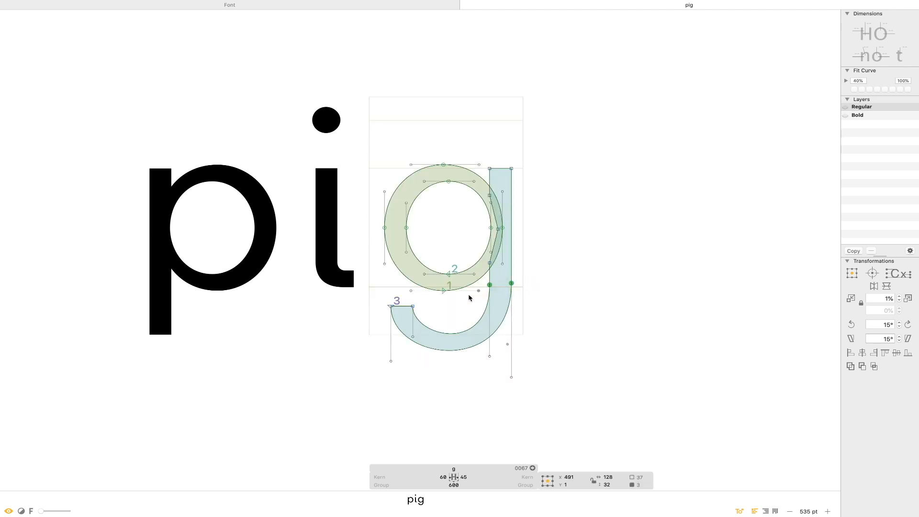
pyautogui.hotkey('shift', 'Down')
pyautogui.hotkey('shift', 'Up')
# Lower the two curve points on the g's stem by 10 units to a centre Y of 3.5 and preview the filled letter.
pyautogui.moveTo(520, 282); pyautogui.dragTo(470, 296)
pyautogui.hotkey('shift', 'Down')
pyautogui.hotkey('shift', 'Down')
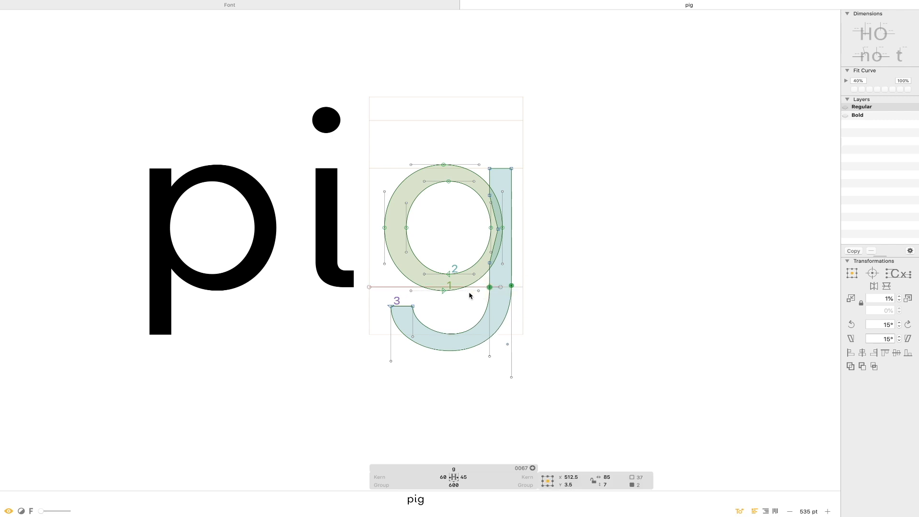
pyautogui.press('space')
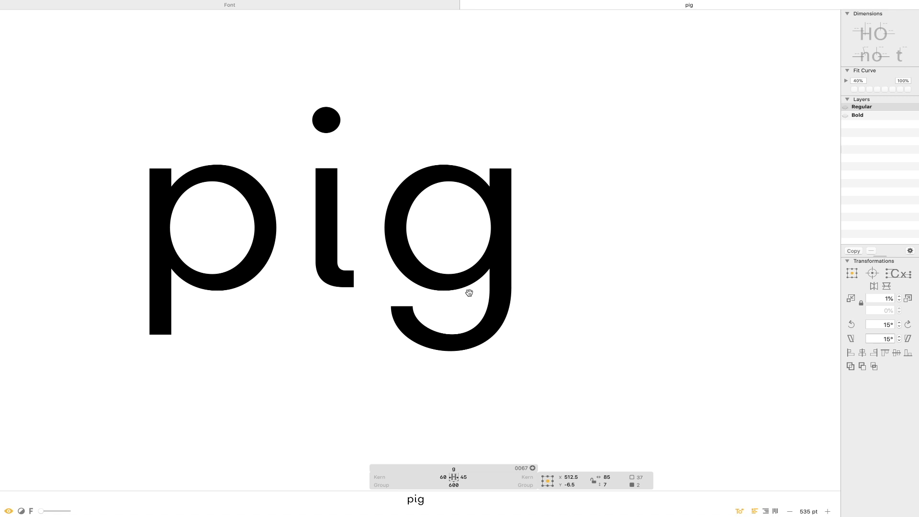
pyautogui.hotkey('shift', 'Up')
pyautogui.press('space')
pyautogui.click(565, 272)
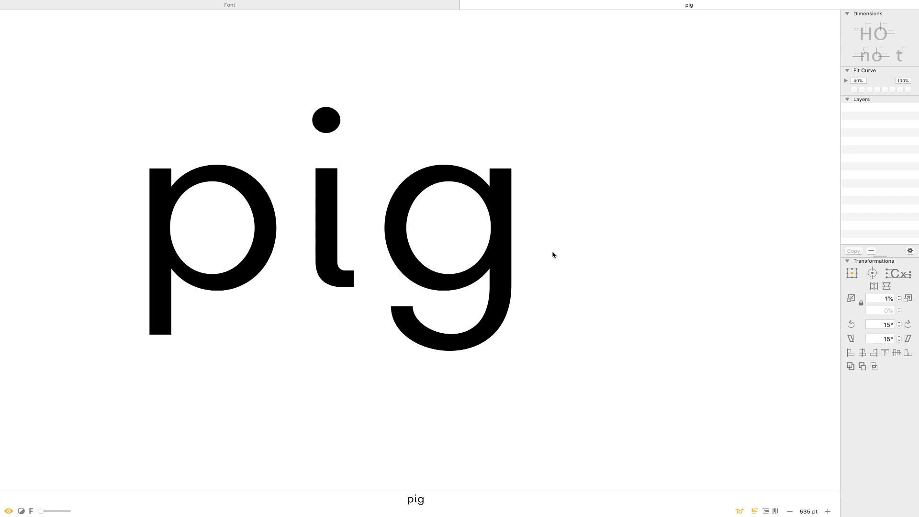
# Replace the sample text with "gp" to set the g directly beside the p.
pyautogui.press('super+minus')
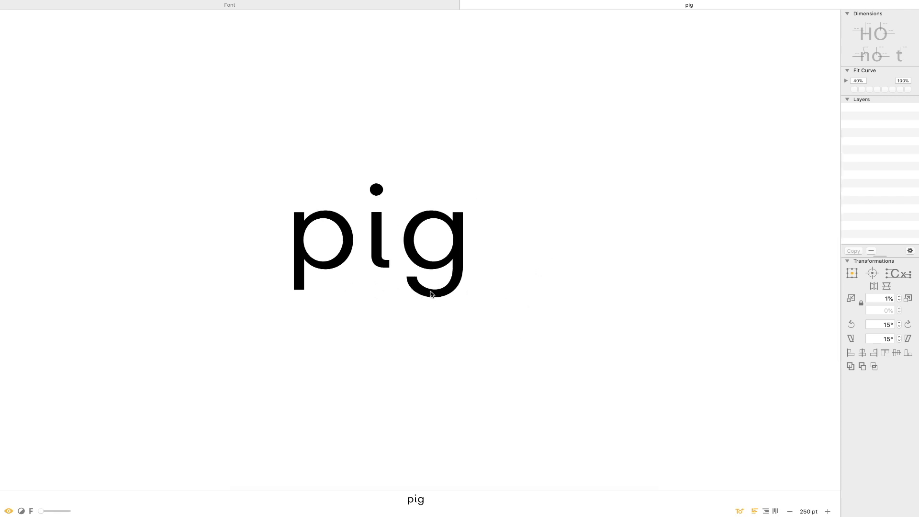
pyautogui.press('t')
pyautogui.click(382, 231)
pyautogui.press('BackSpace')
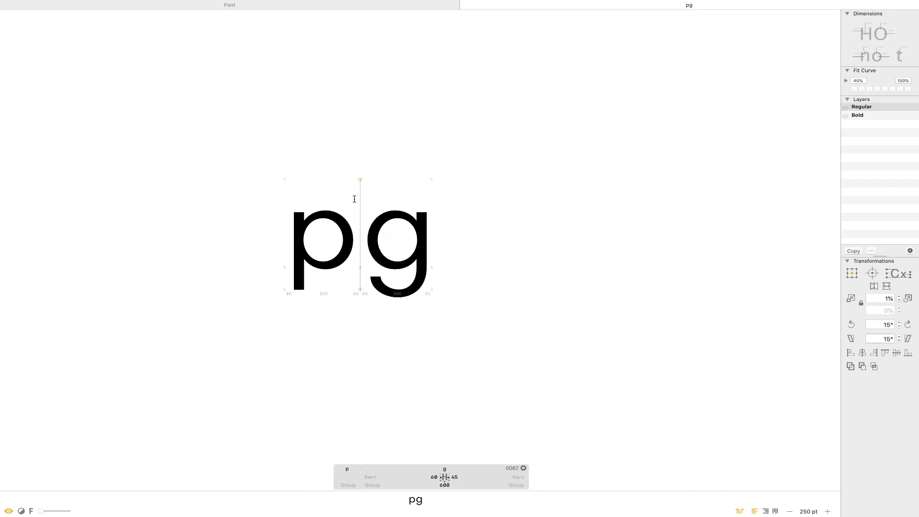
pyautogui.press('super+a')
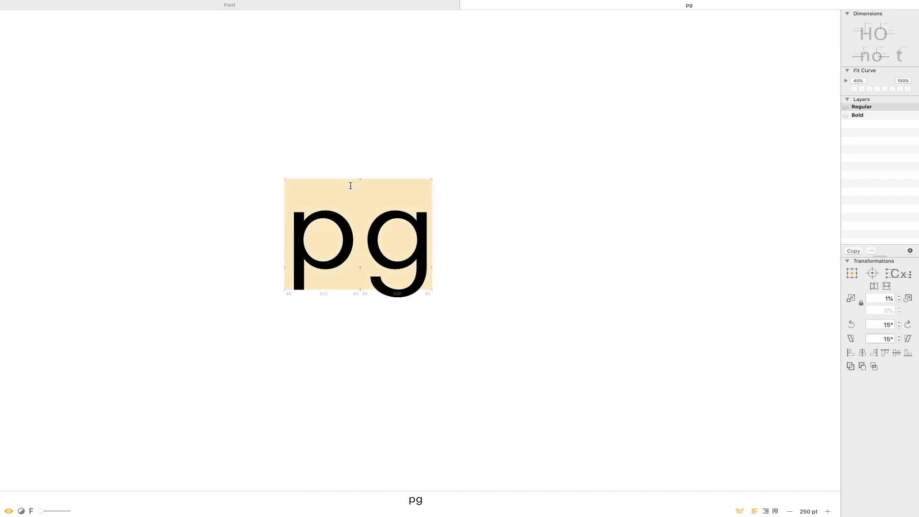
pyautogui.write('gp')
# Examine the g's tail against the p at large and small display sizes, and close the sample text.
pyautogui.press('super+space')
pyautogui.moveTo(424, 214); pyautogui.dragTo(504, 188)
pyautogui.press('super+space')
pyautogui.moveTo(563, 137); pyautogui.dragTo(265, 364)
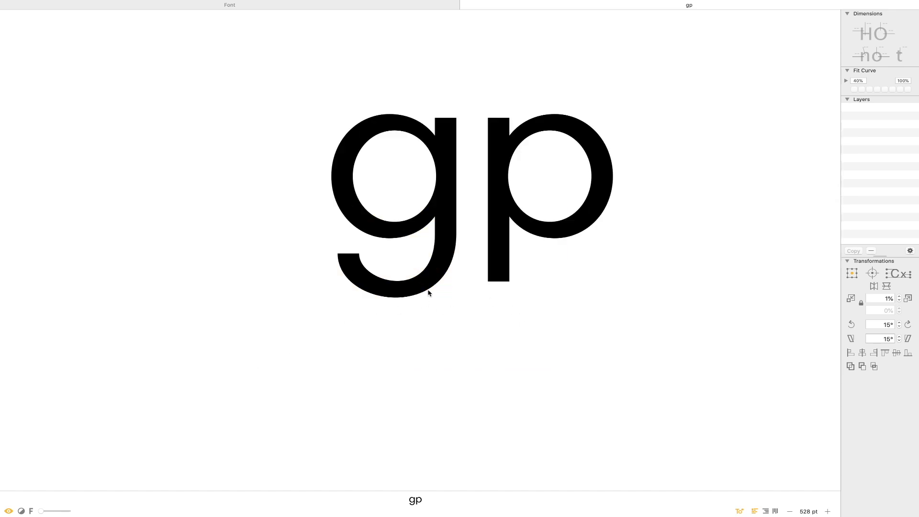
pyautogui.scroll(-15, 429, 293)
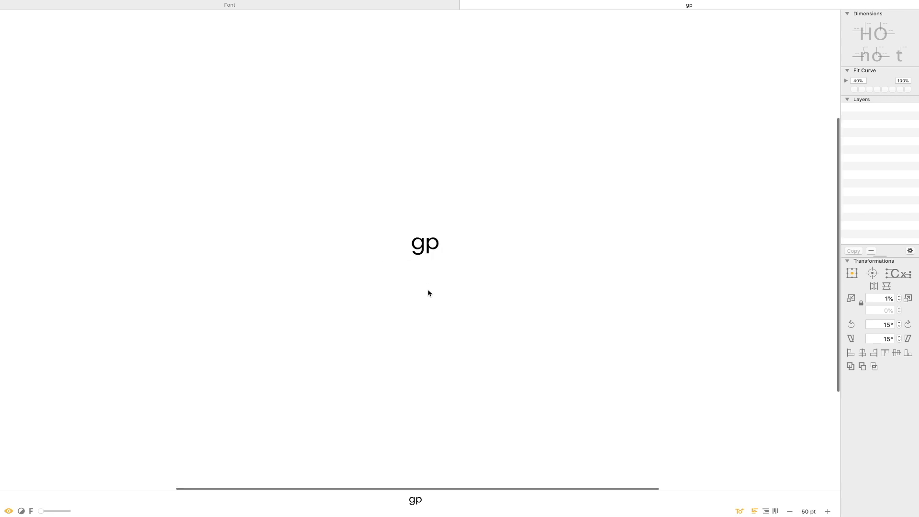
pyautogui.scroll(2, 429, 293)
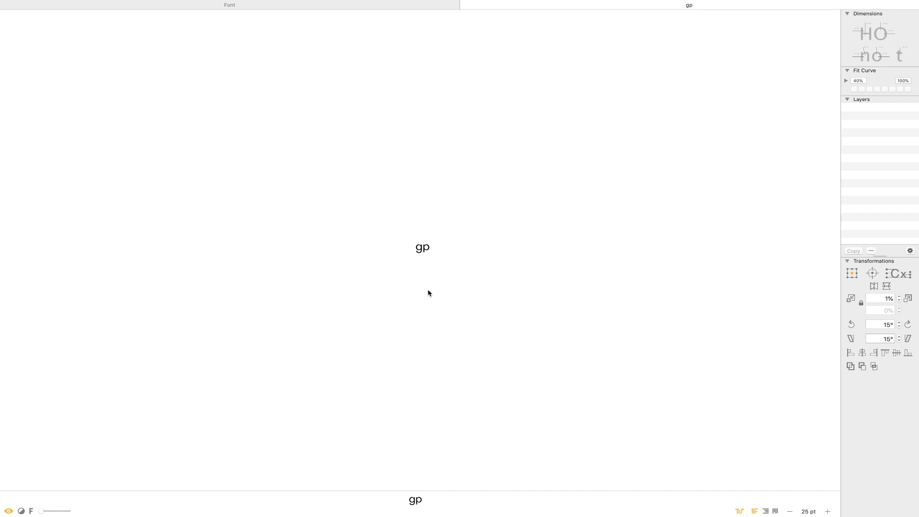
pyautogui.press('super+w')
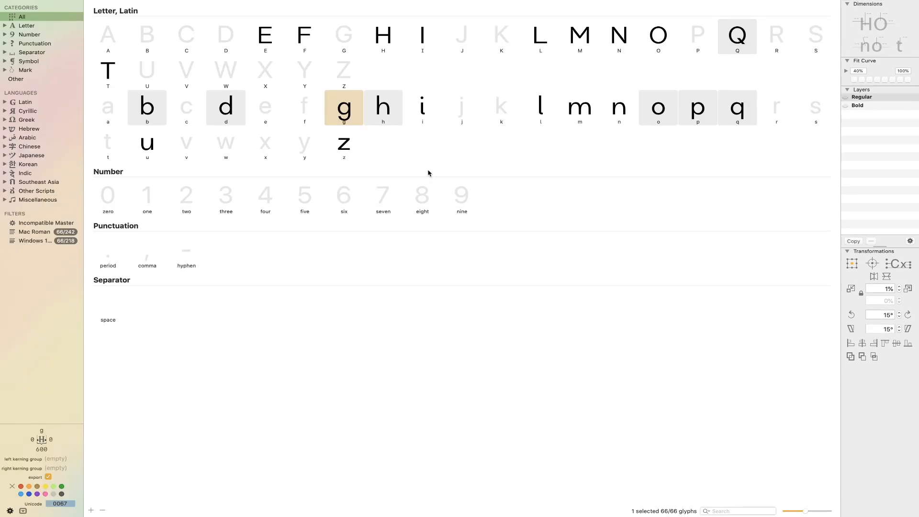
# Open the g from the glyph overview and extend the sample text to "gdpqb" to compare the related round letters.
pyautogui.doubleClick(347, 112)
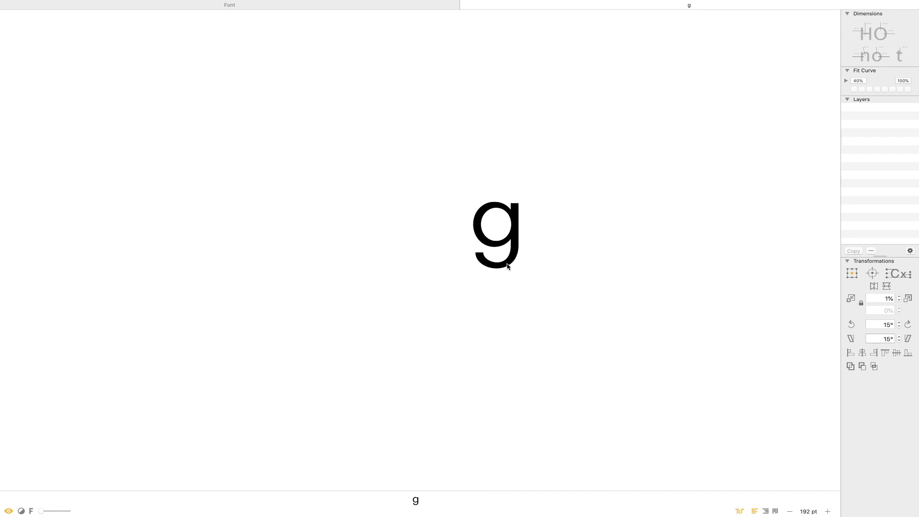
pyautogui.press('t')
pyautogui.write('d')
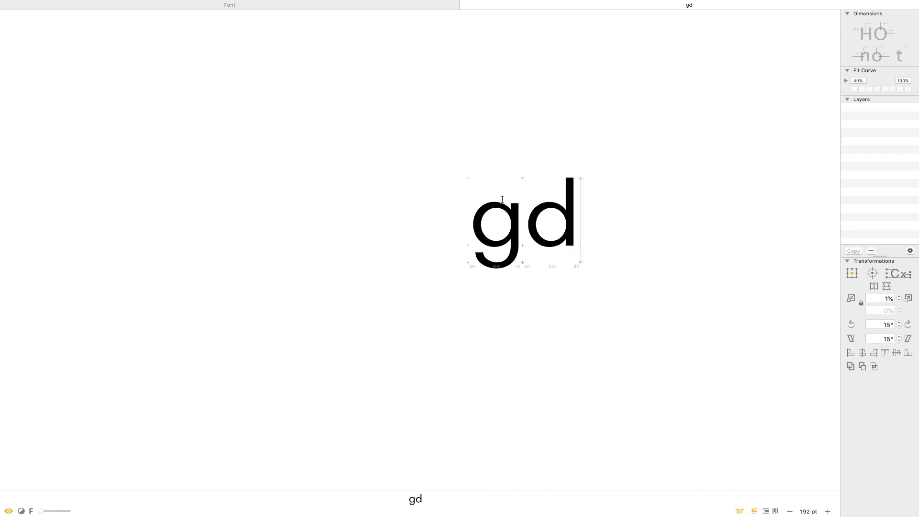
pyautogui.write('pqb')
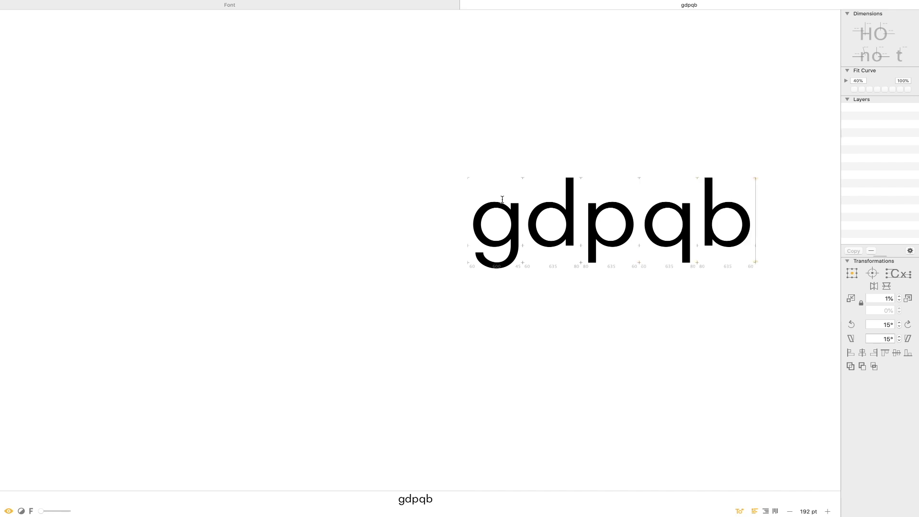
pyautogui.press('Escape')
pyautogui.hscroll(5, 670, 146)
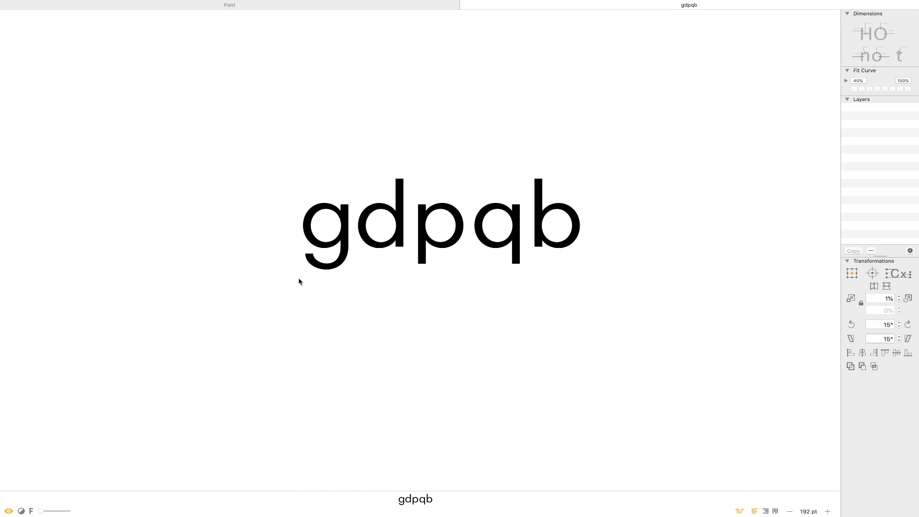
# Set the g's right sidebearing to 80.
pyautogui.doubleClick(306, 249)
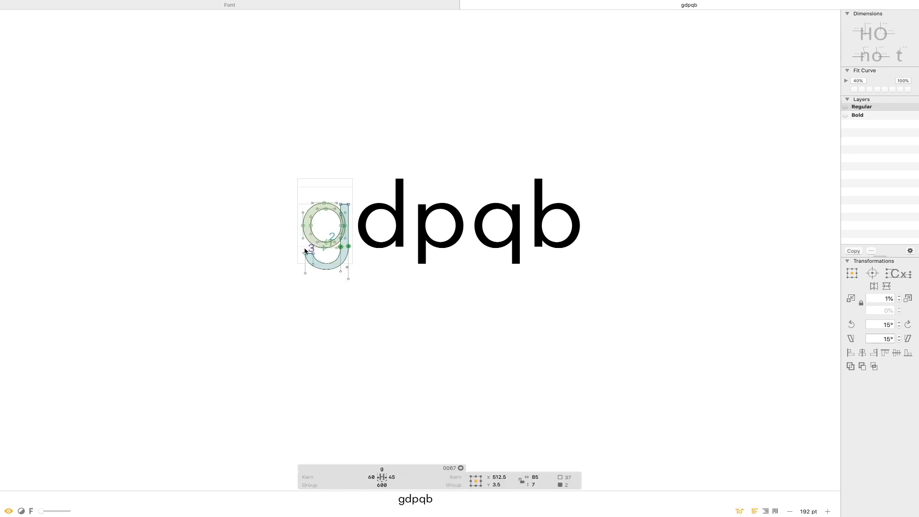
pyautogui.click(391, 474)
pyautogui.write('80')
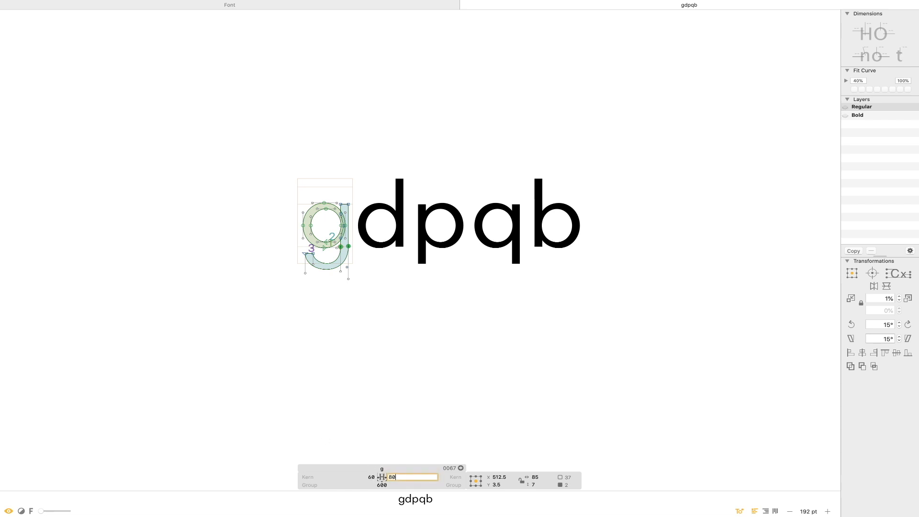
pyautogui.press('Return')
pyautogui.press('Escape')
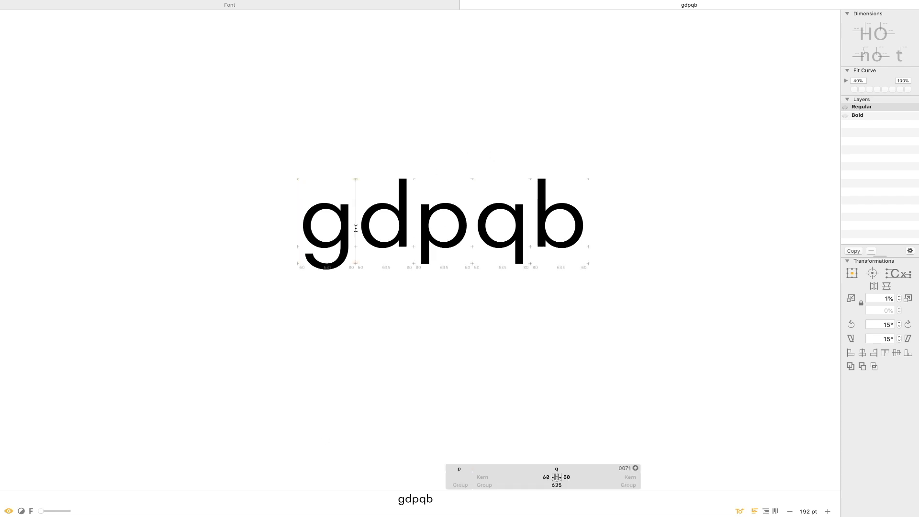
# Check the g's spacing against the d beside it and return to the glyph overview.
pyautogui.doubleClick(387, 227)
pyautogui.doubleClick(330, 236)
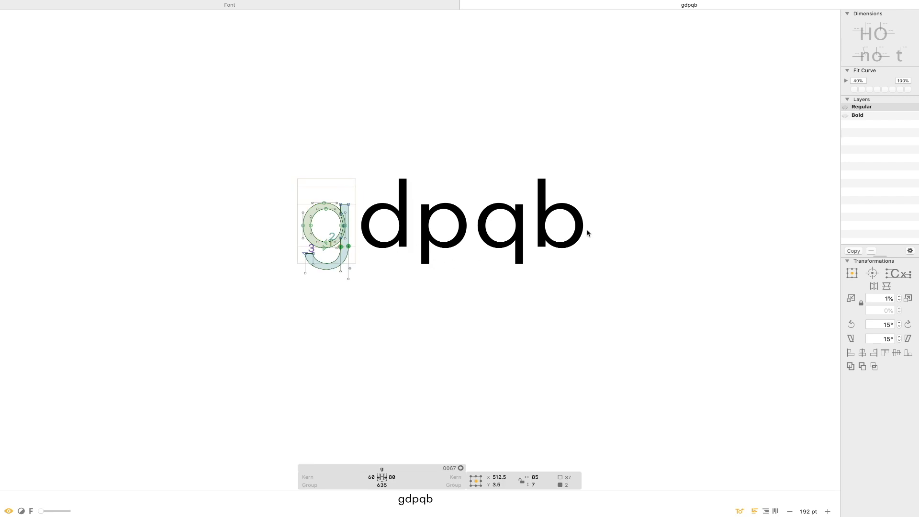
pyautogui.press('t')
pyautogui.press('super+a')
pyautogui.press('super+w')
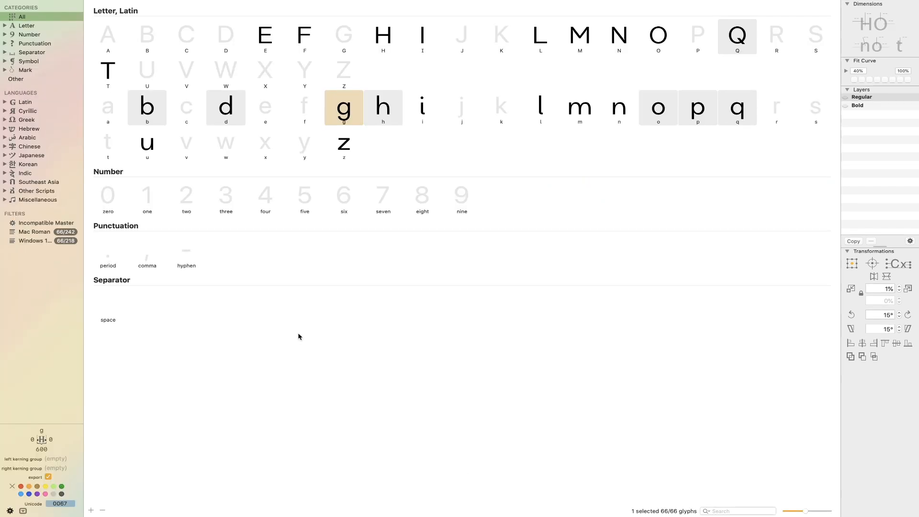